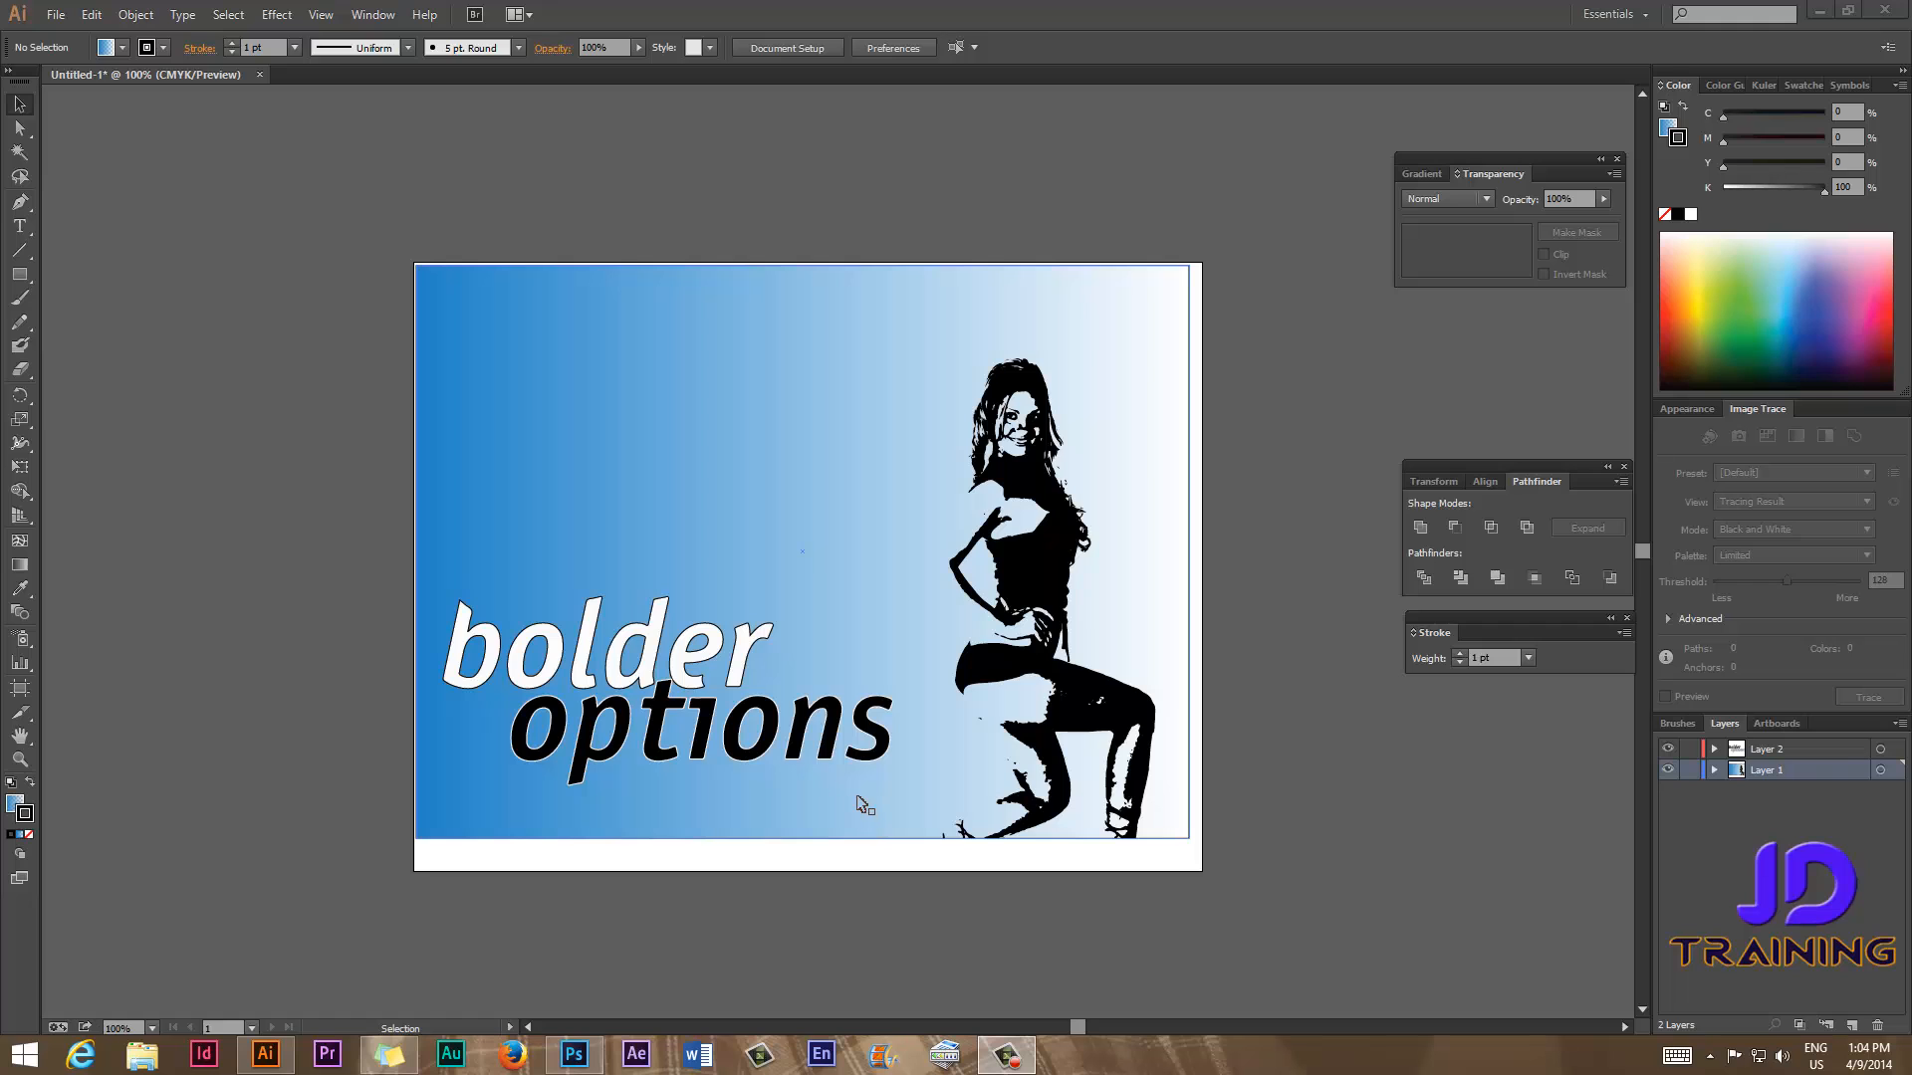
# Switch to Photoshop and show the 5997.psd document with the masked figure.
pyautogui.click(574, 1054)
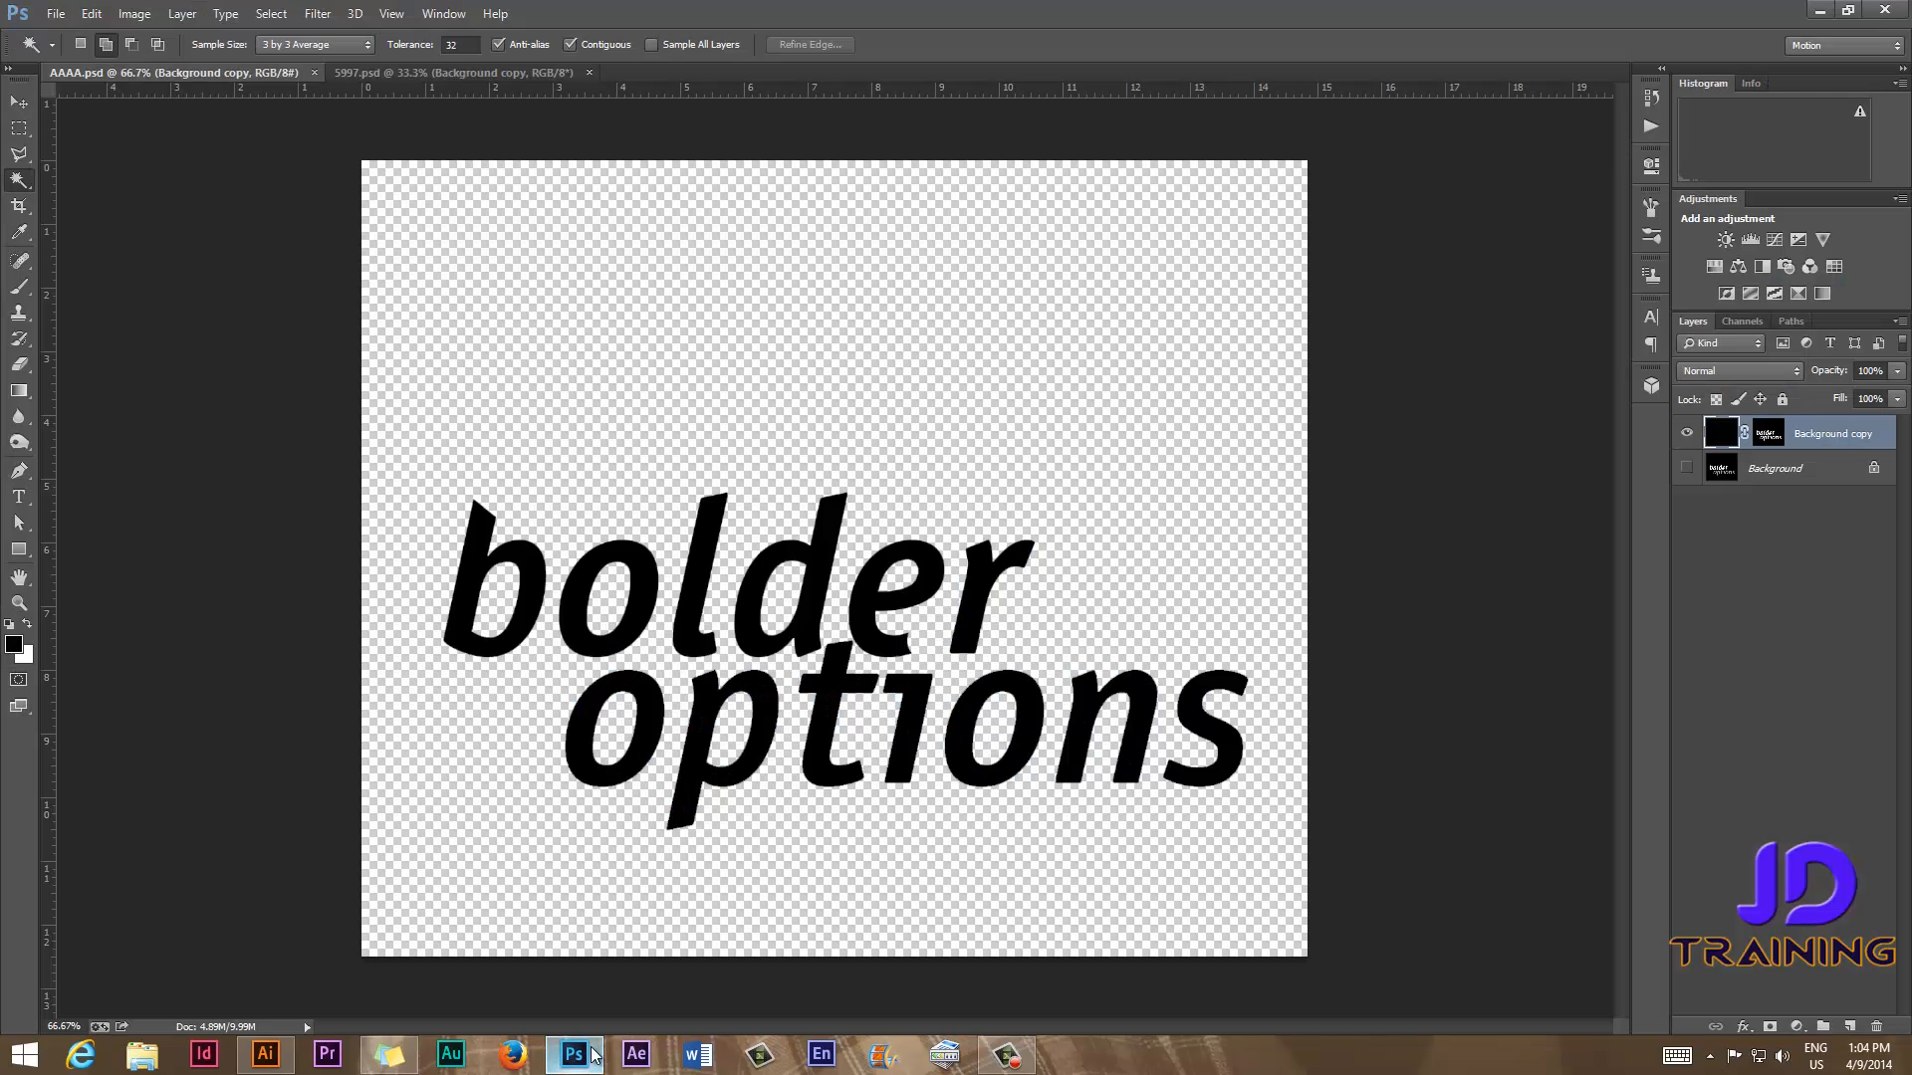
pyautogui.click(471, 75)
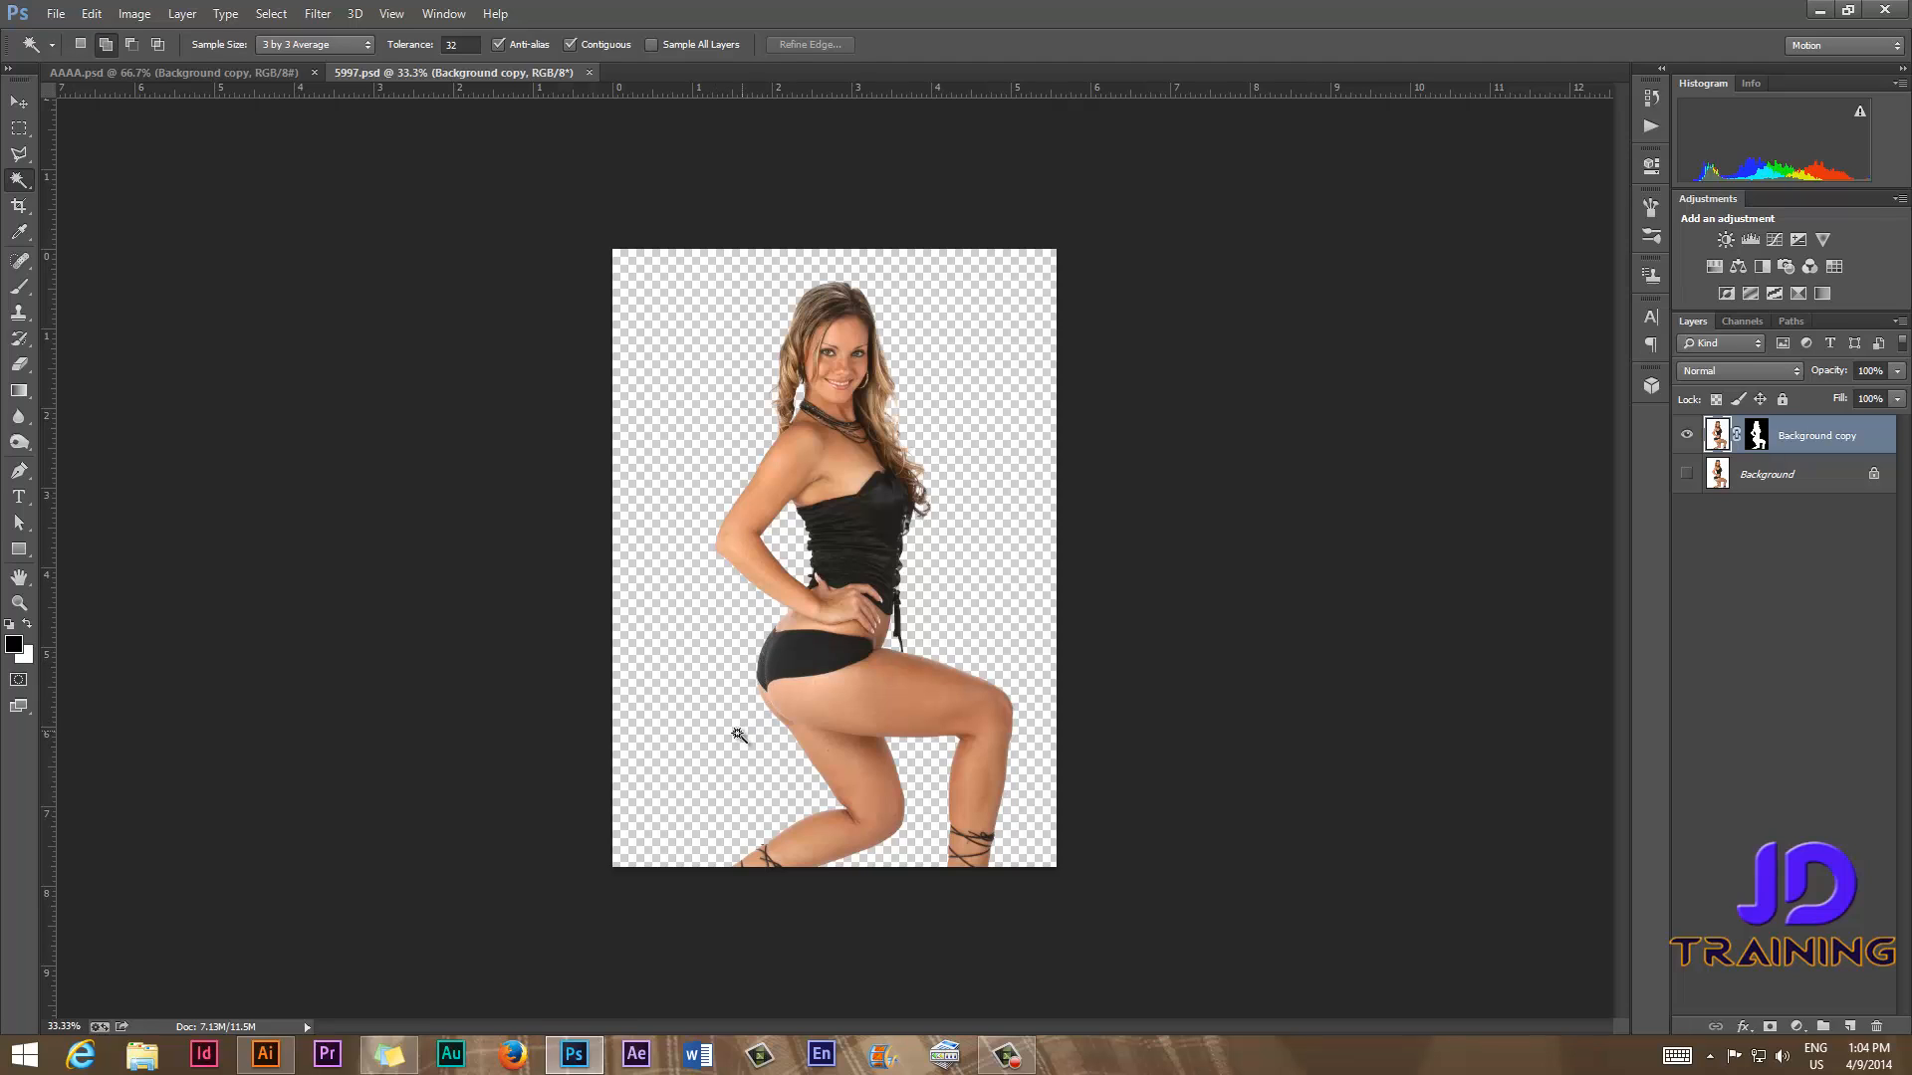
# Try selecting by colour, inverting the selection and refining its edge with output to New Layer with Layer Mask.
pyautogui.click(971, 560)
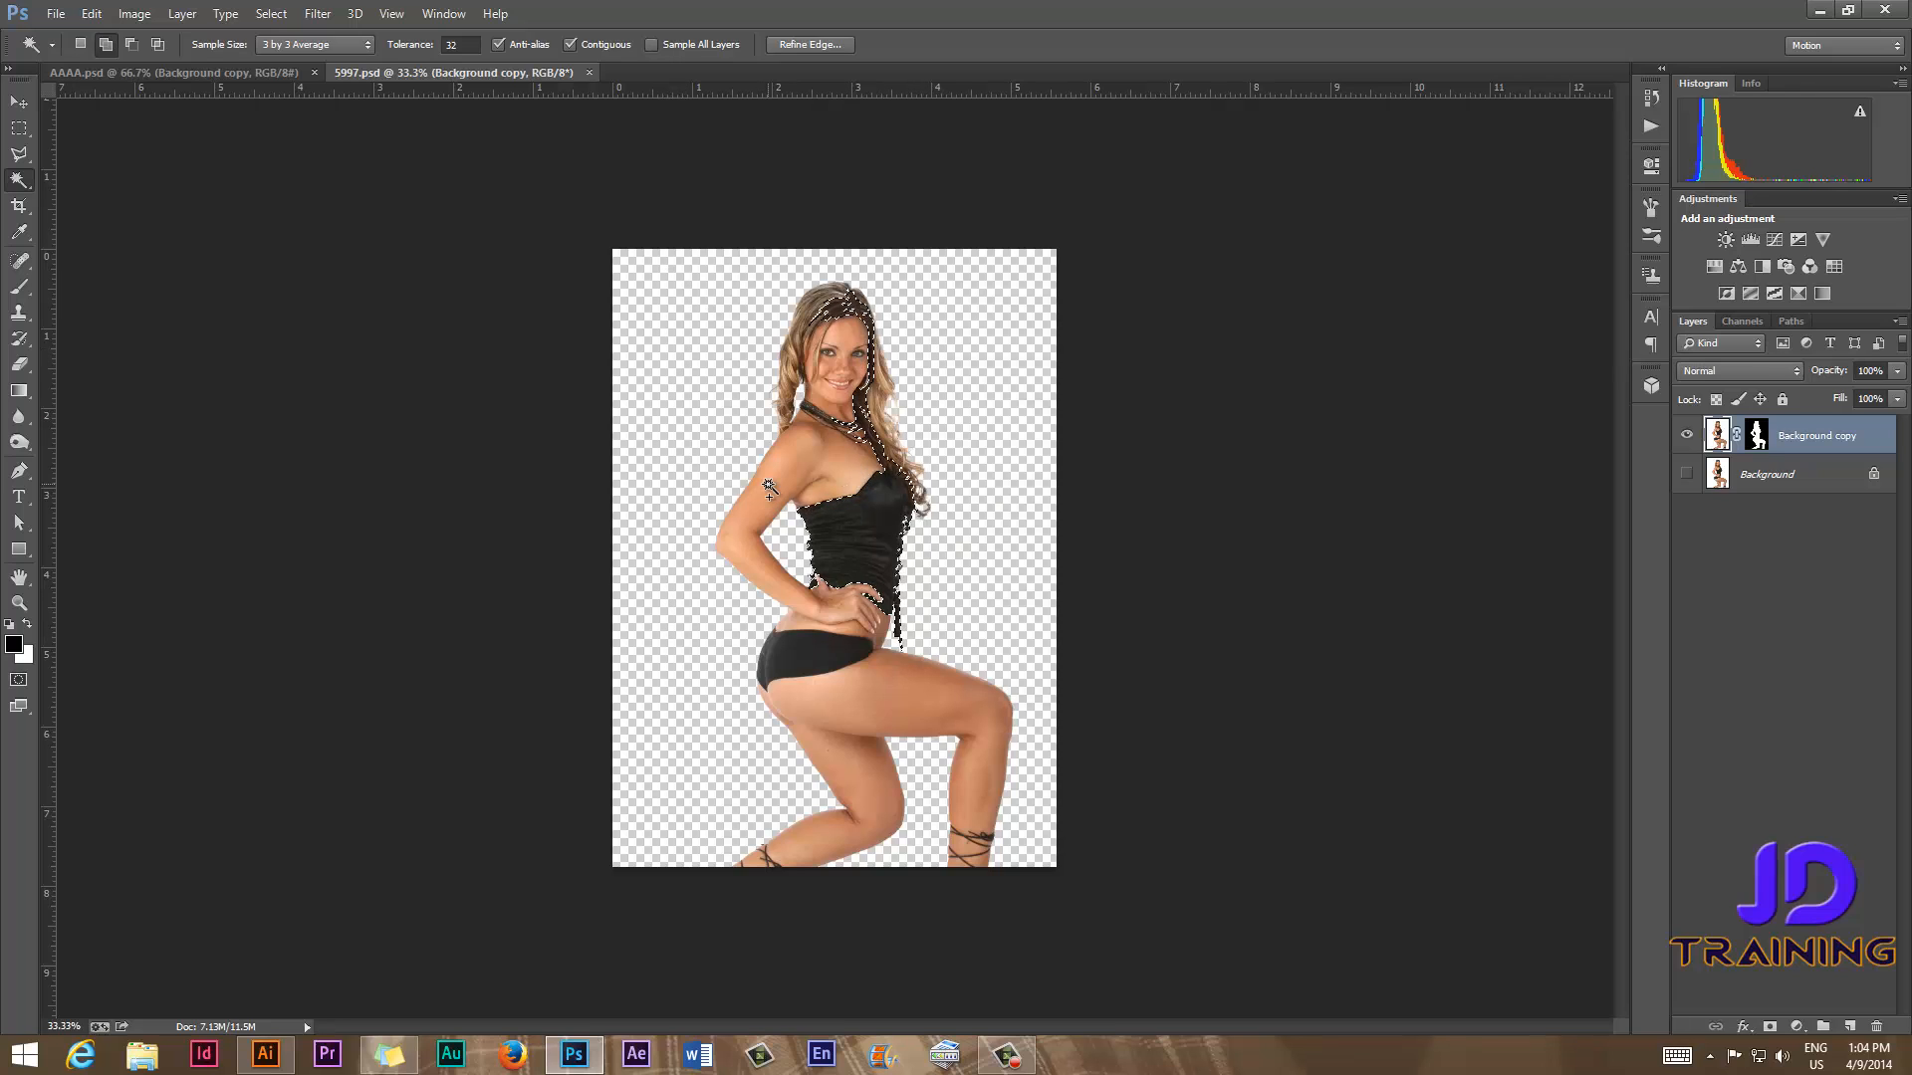
pyautogui.hotkey('ctrl', 'shift', 'i')
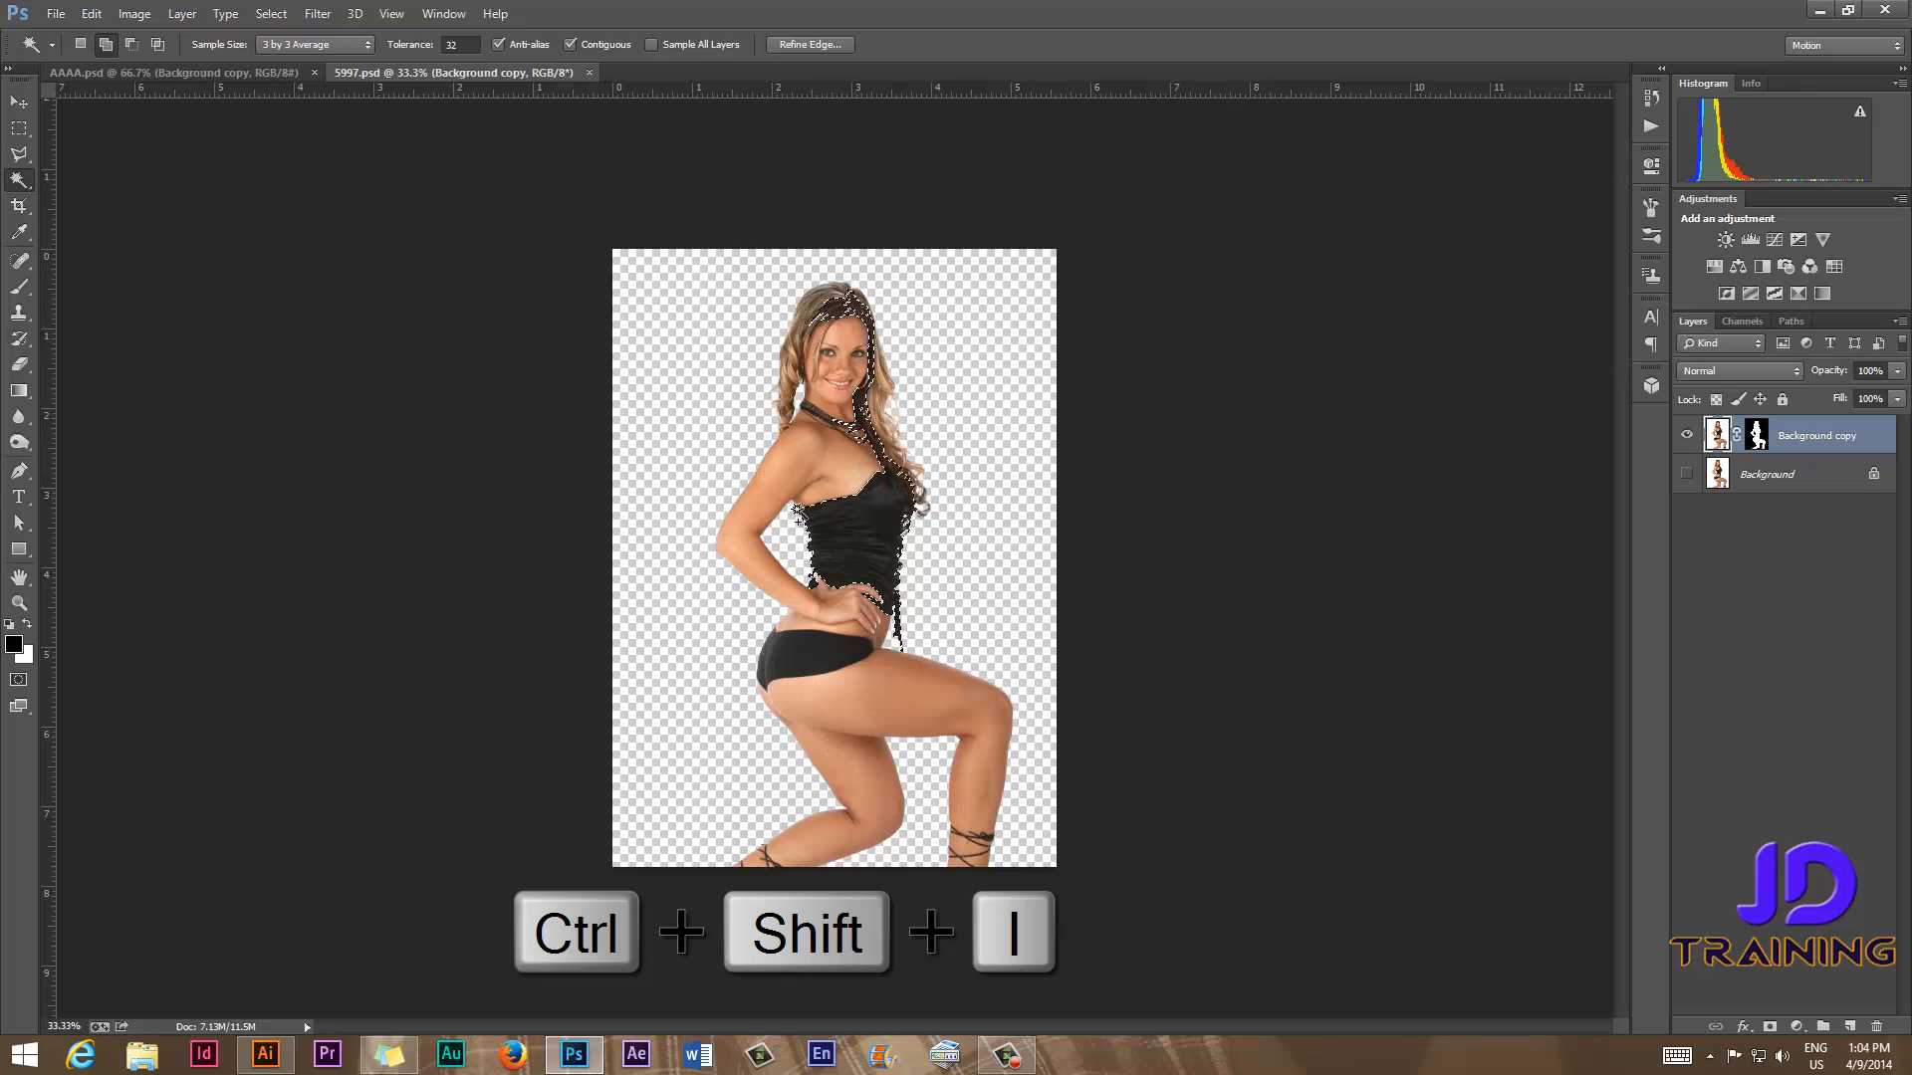
pyautogui.click(811, 44)
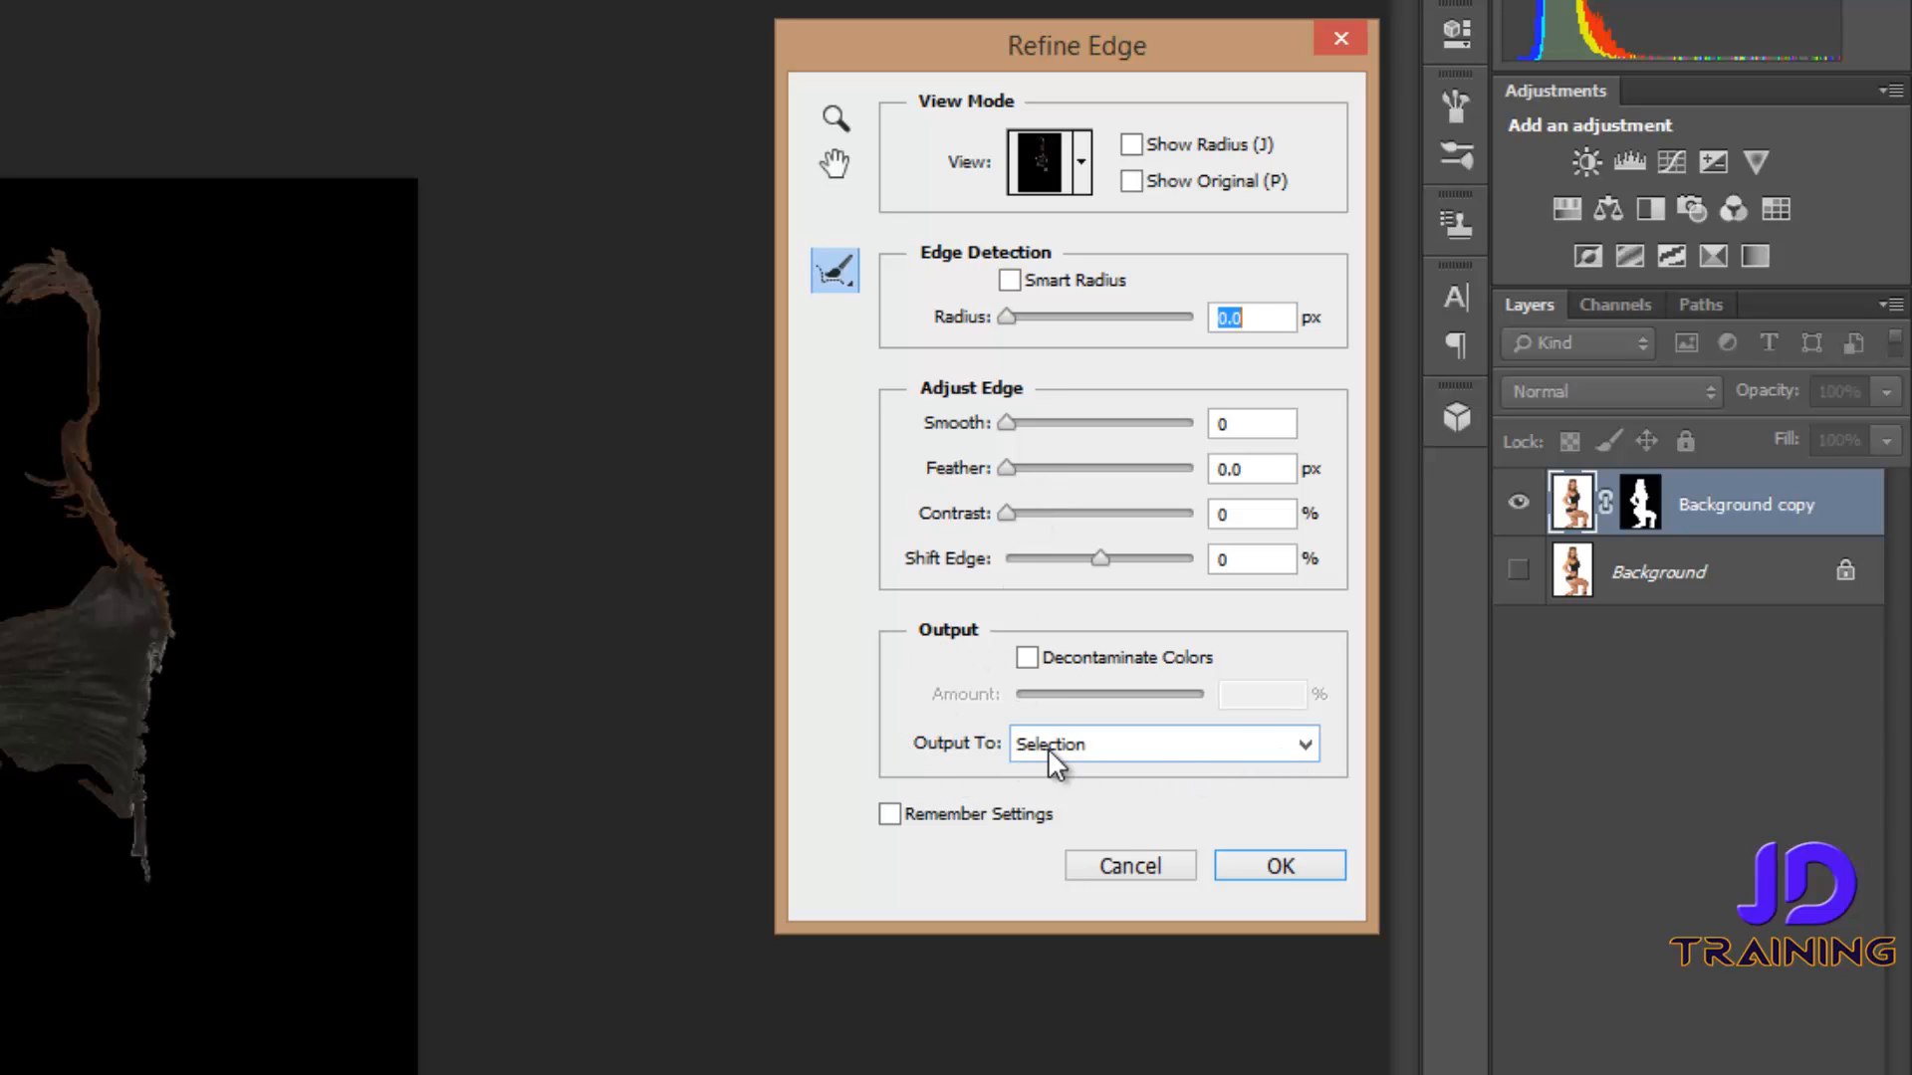
pyautogui.click(1305, 746)
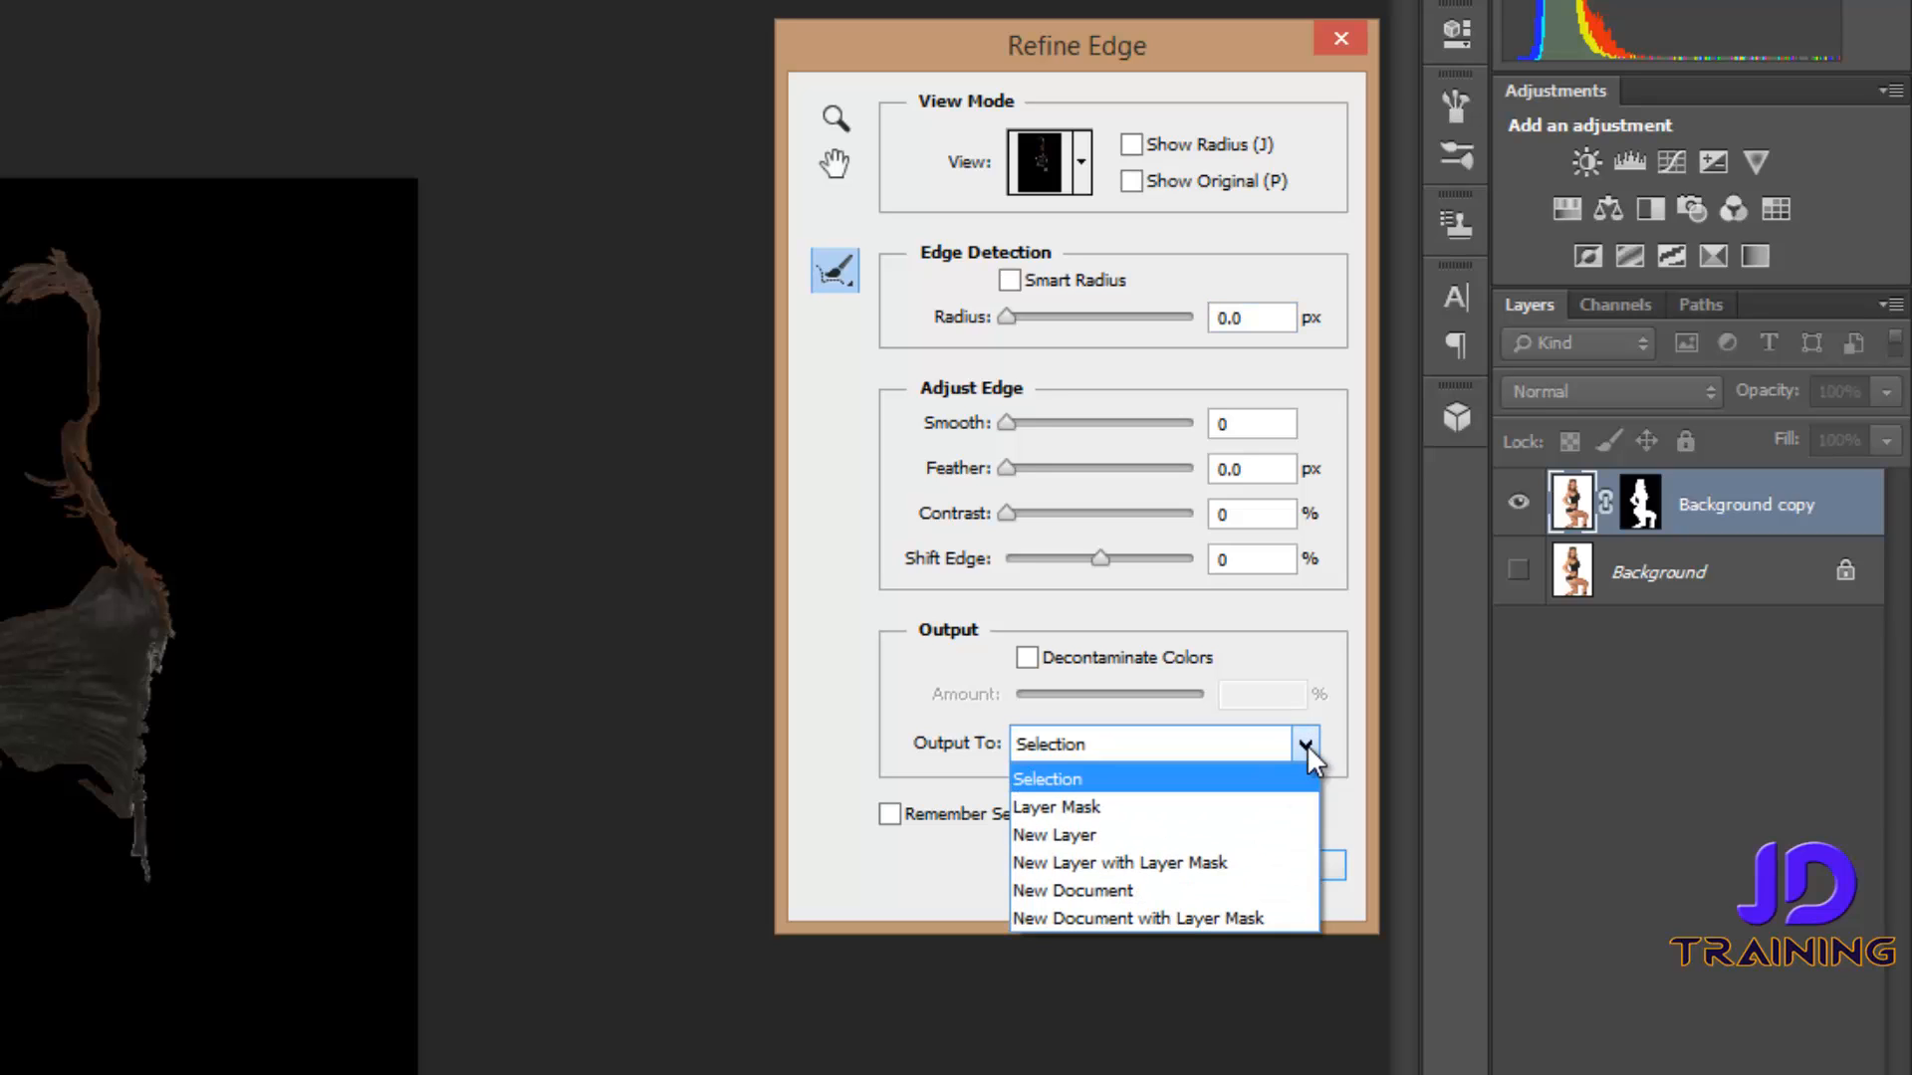
pyautogui.click(1195, 862)
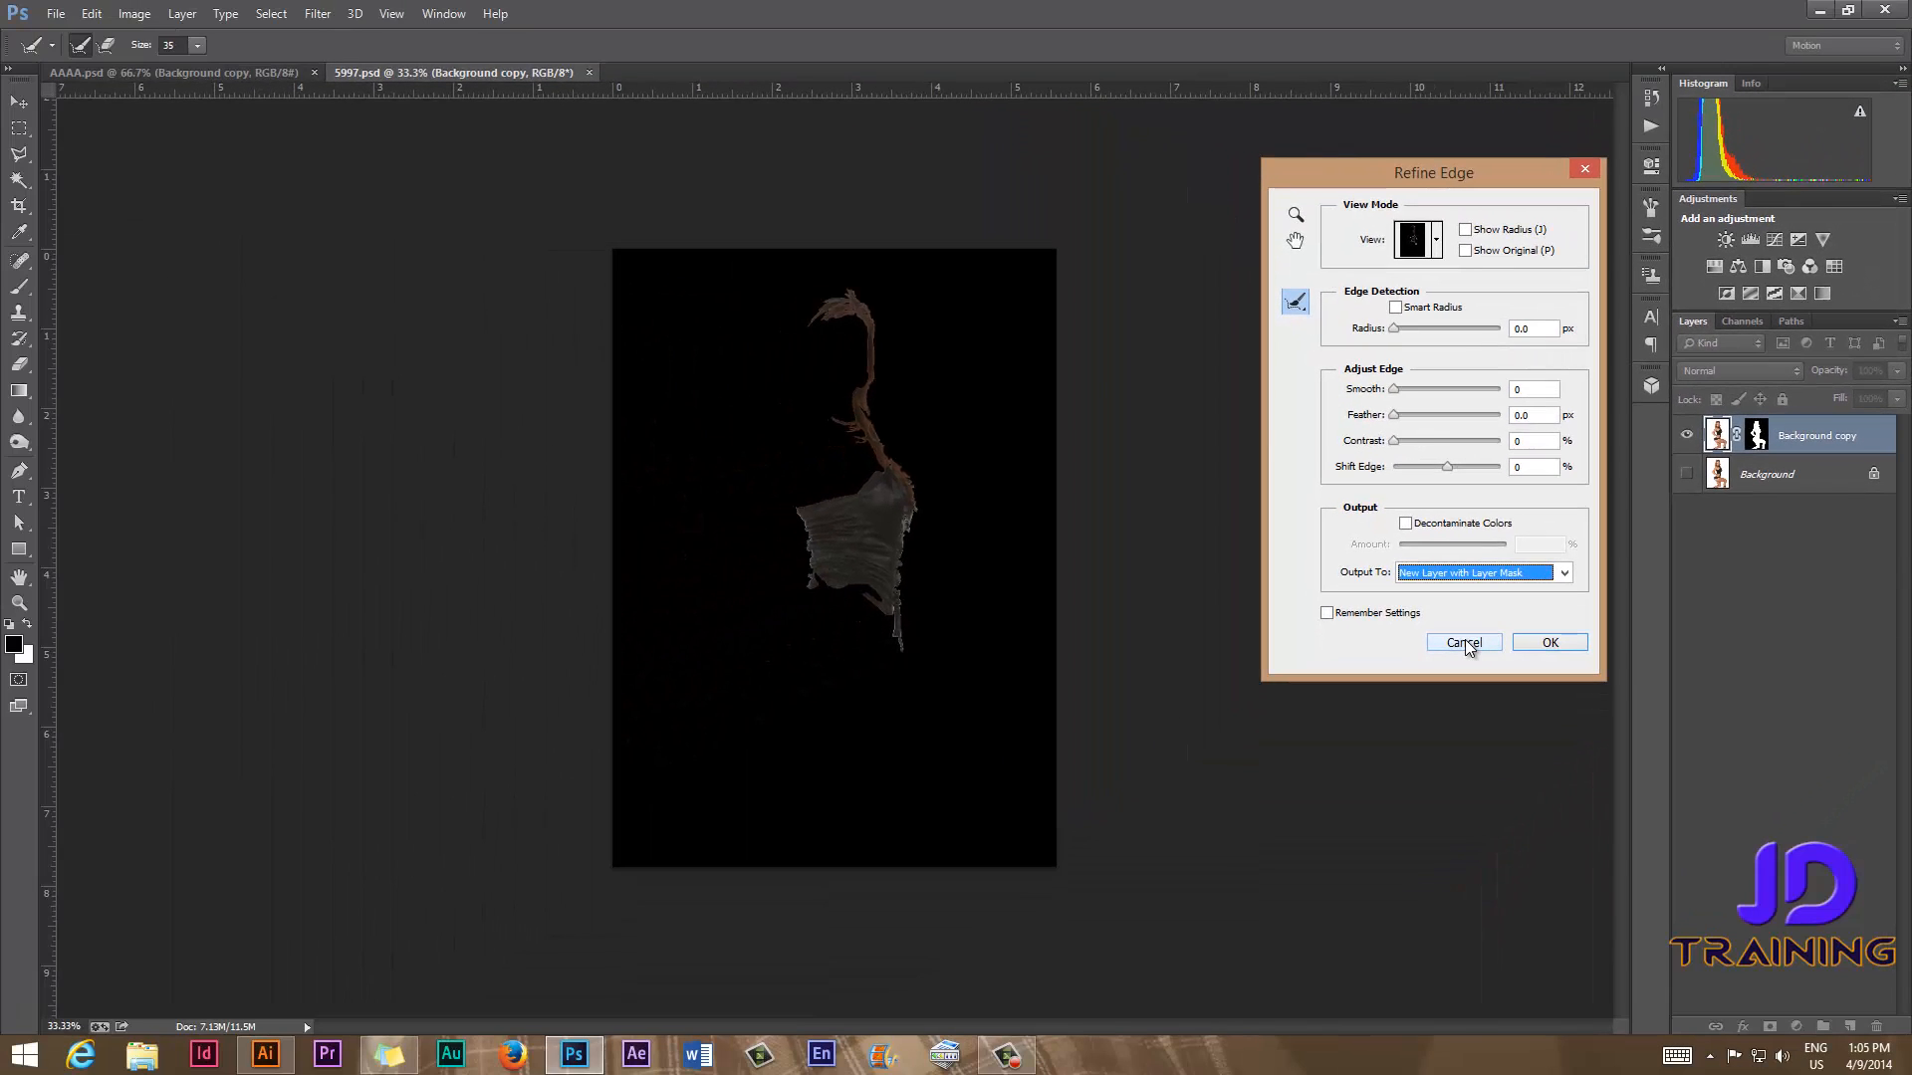
pyautogui.click(1464, 642)
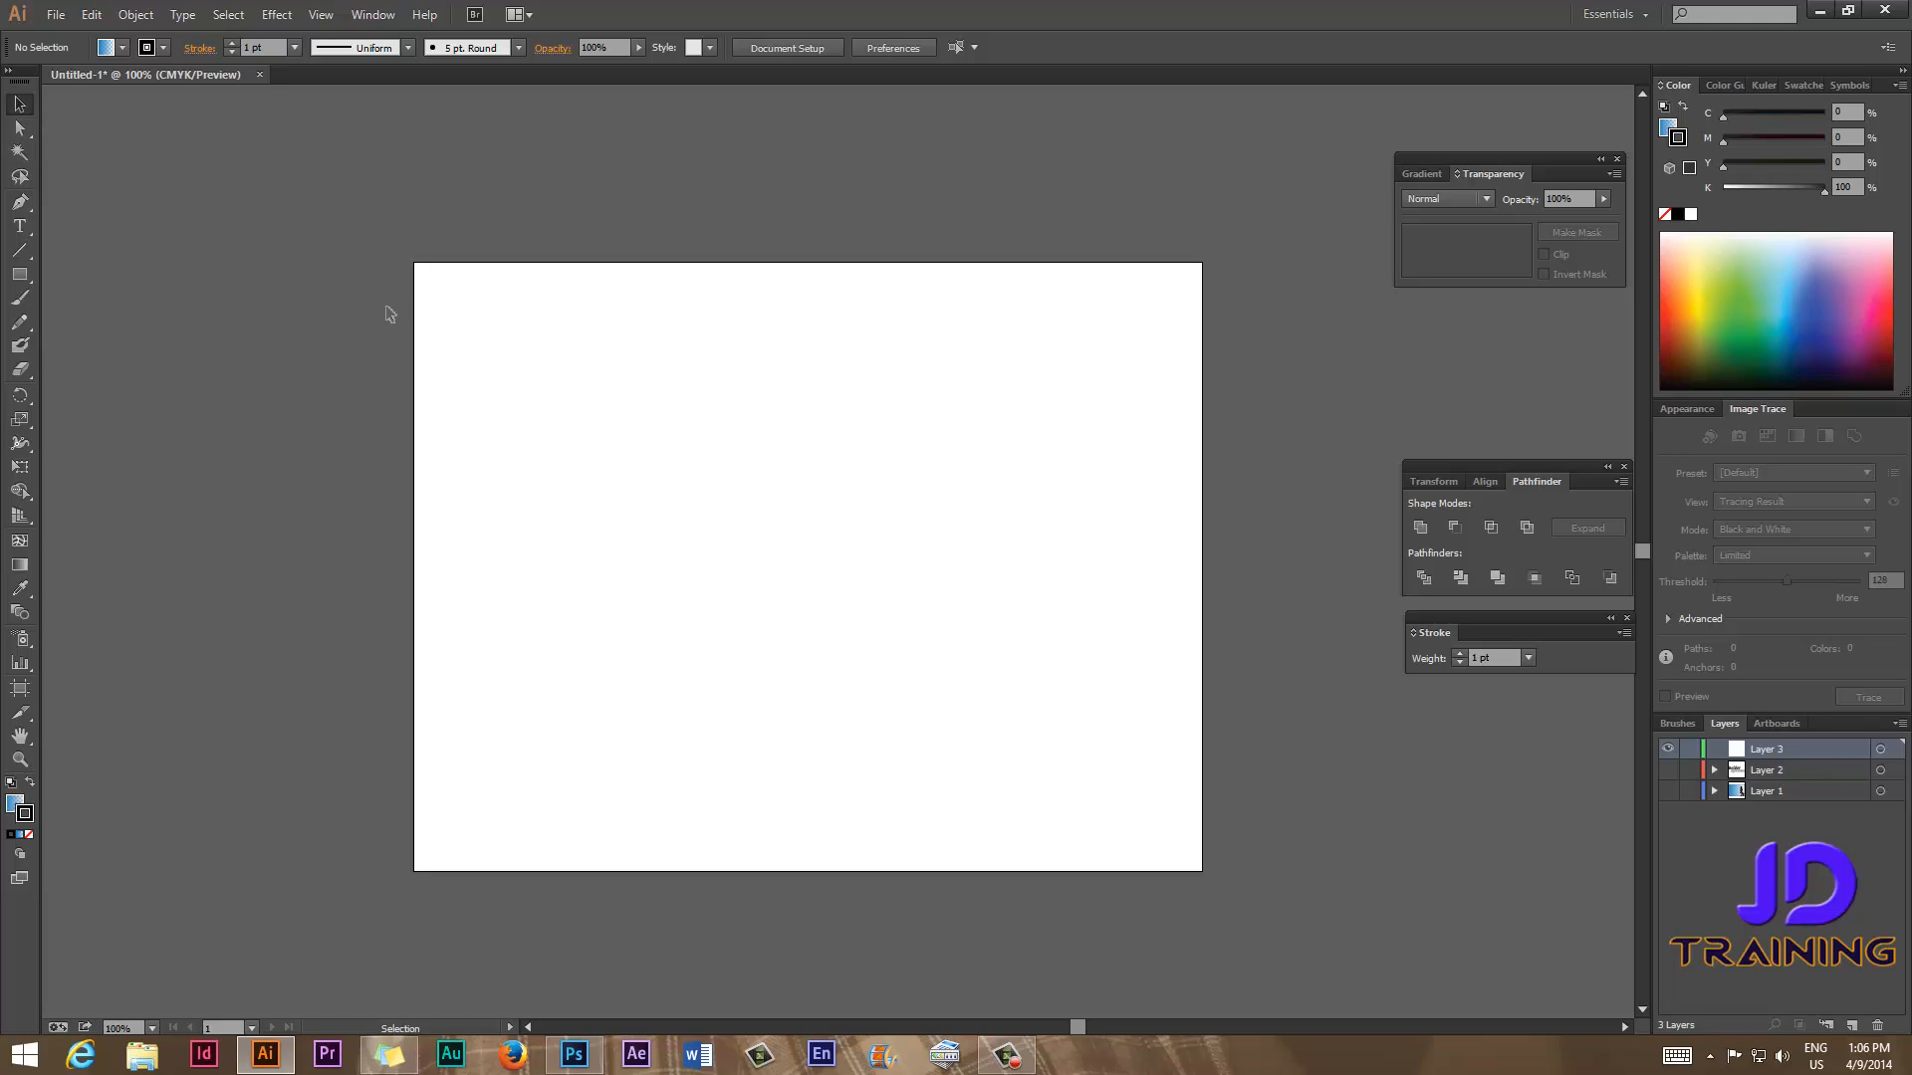
# Draw a rectangle with the blue-to-white gradient fill, about 10.32 by 7.85 in, covering most of the artboard.
pyautogui.click(19, 271)
pyautogui.moveTo(431, 279); pyautogui.dragTo(1095, 774)
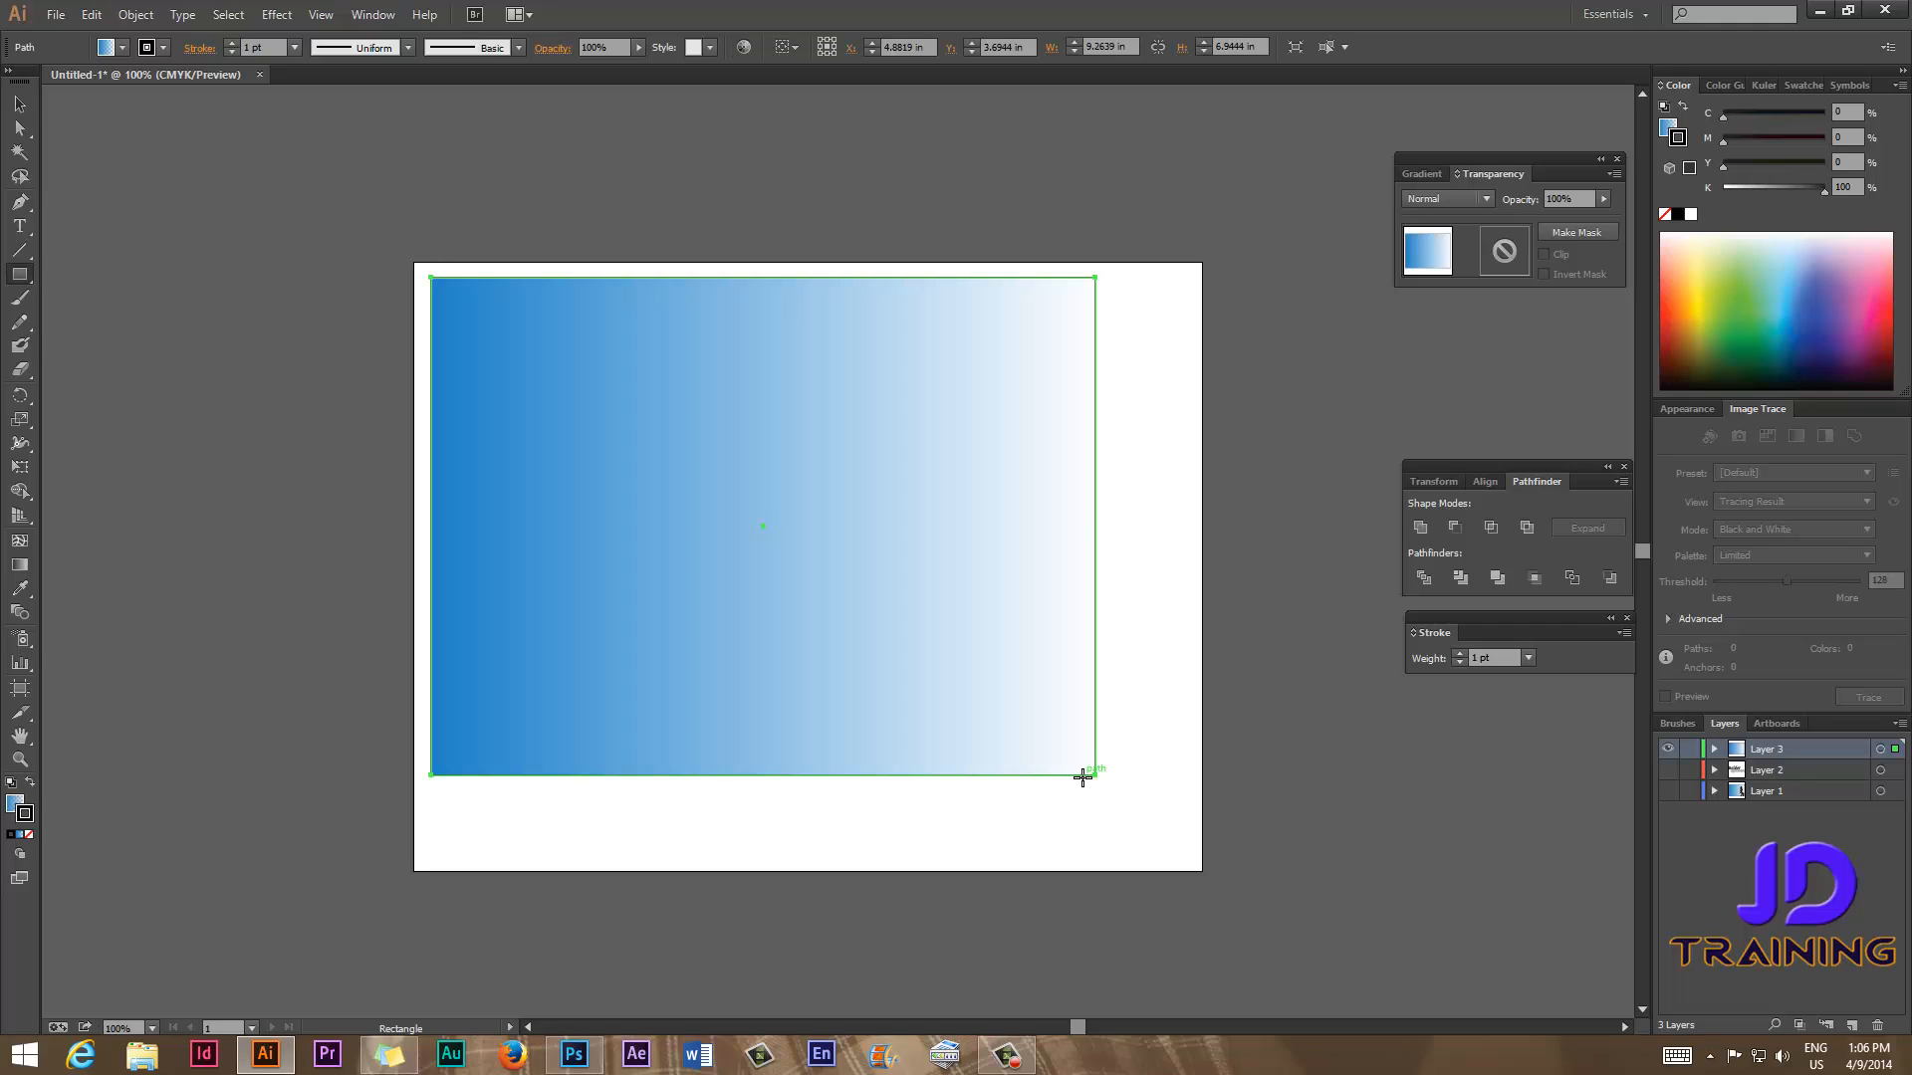
pyautogui.hotkey('ctrl', 'z')
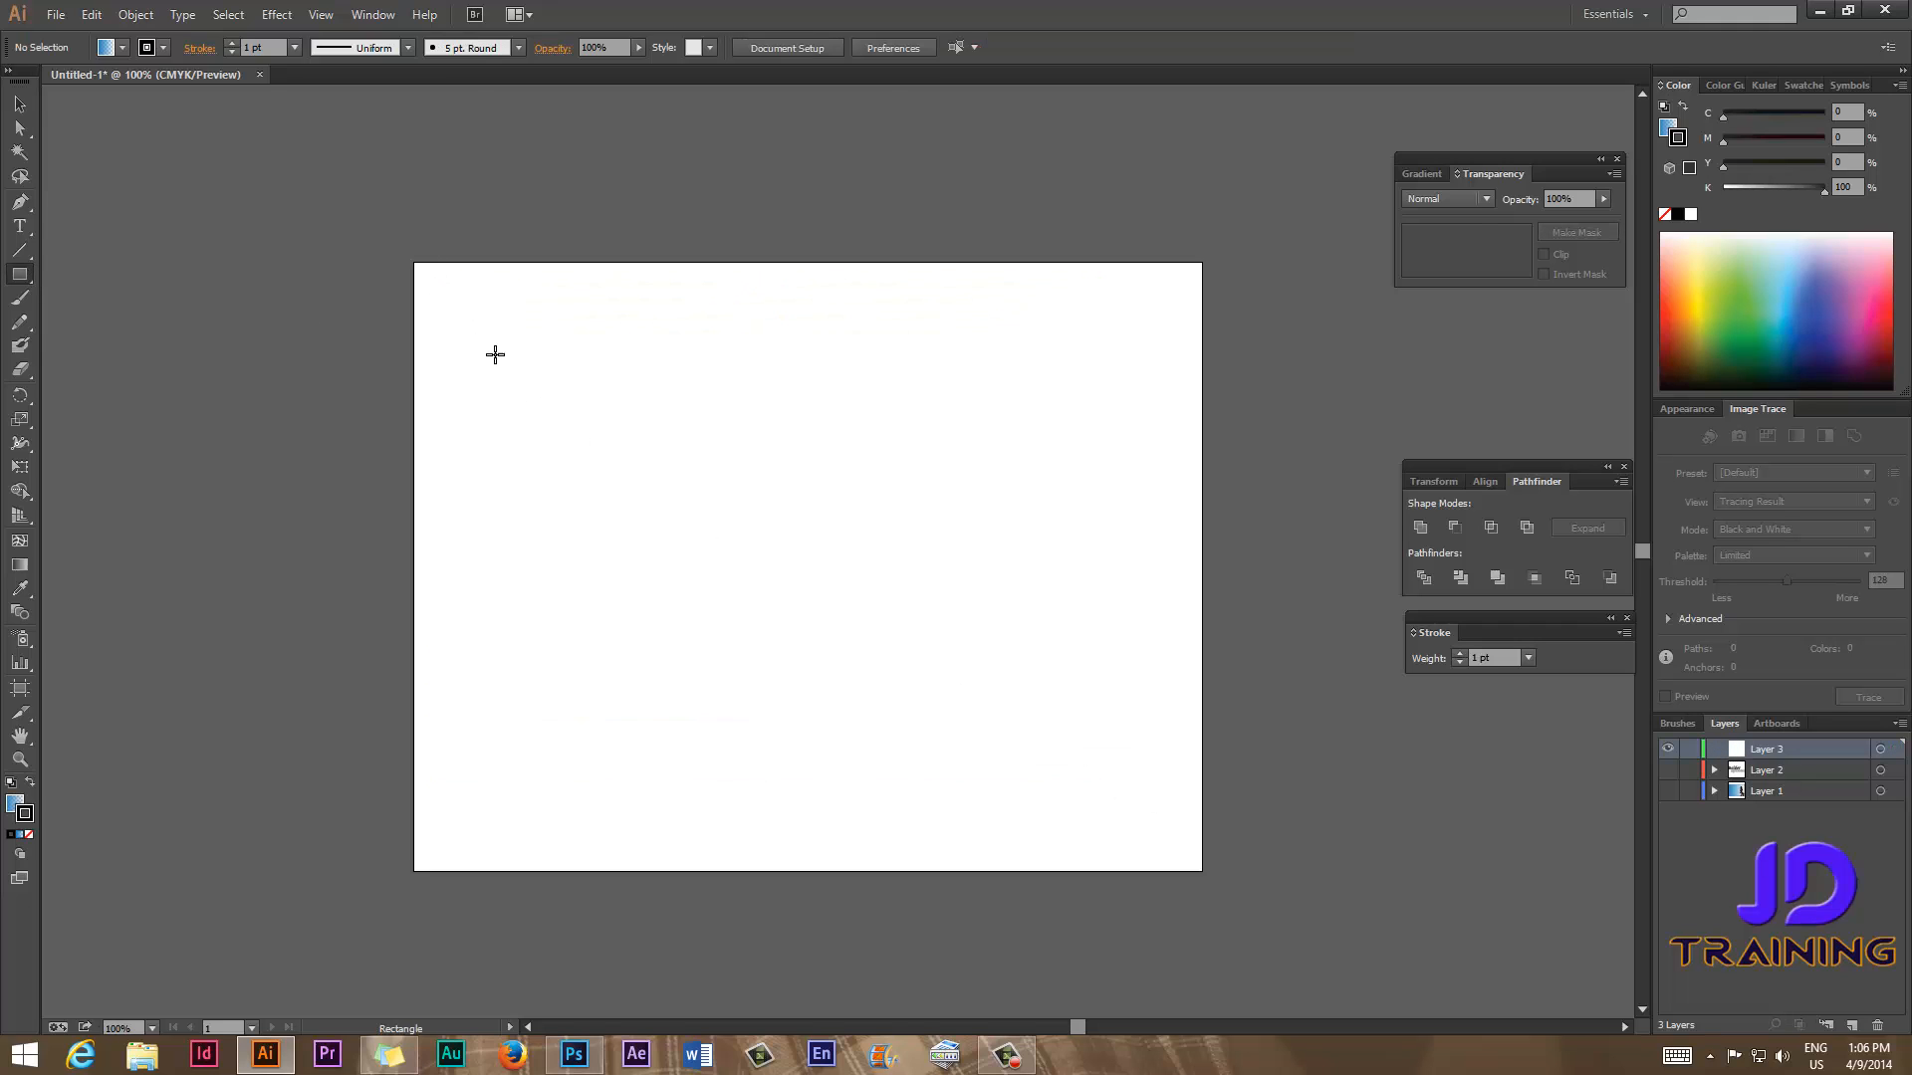
pyautogui.moveTo(431, 281); pyautogui.dragTo(1171, 842)
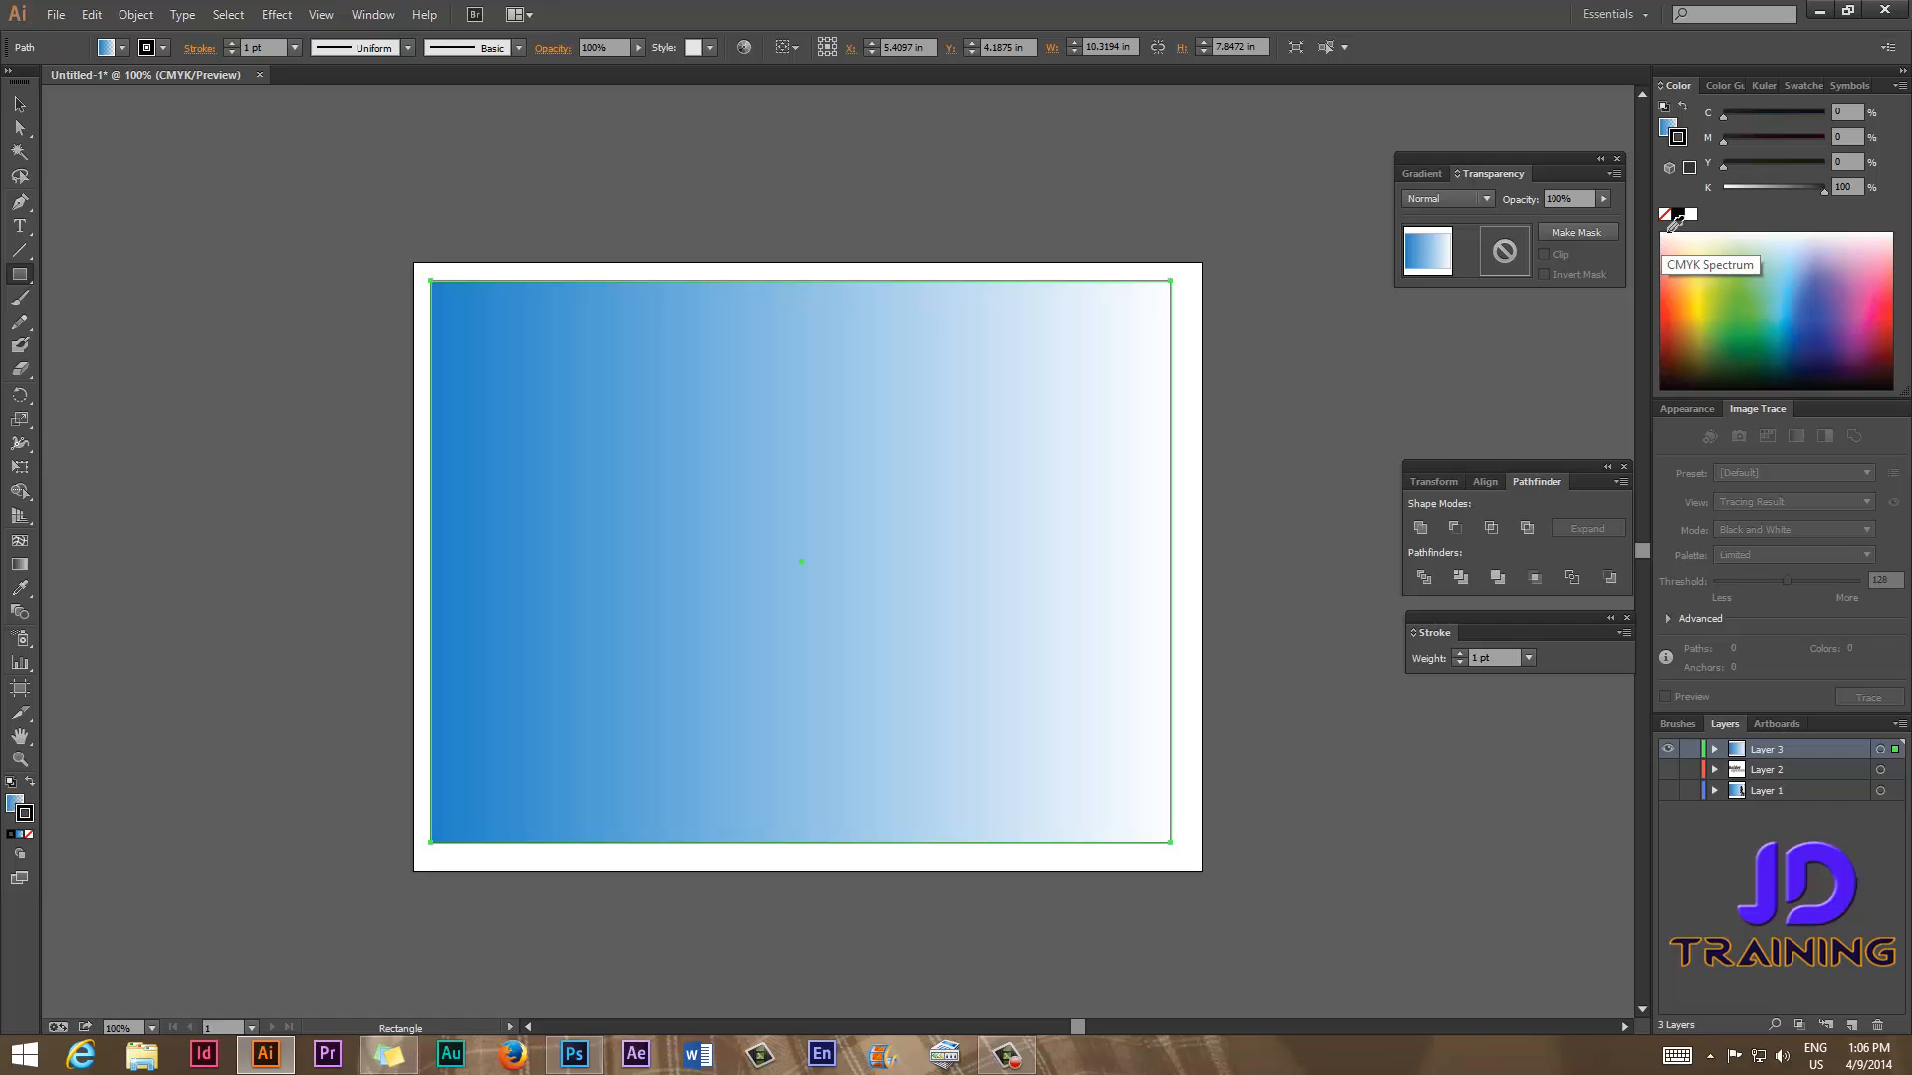
pyautogui.press('v')
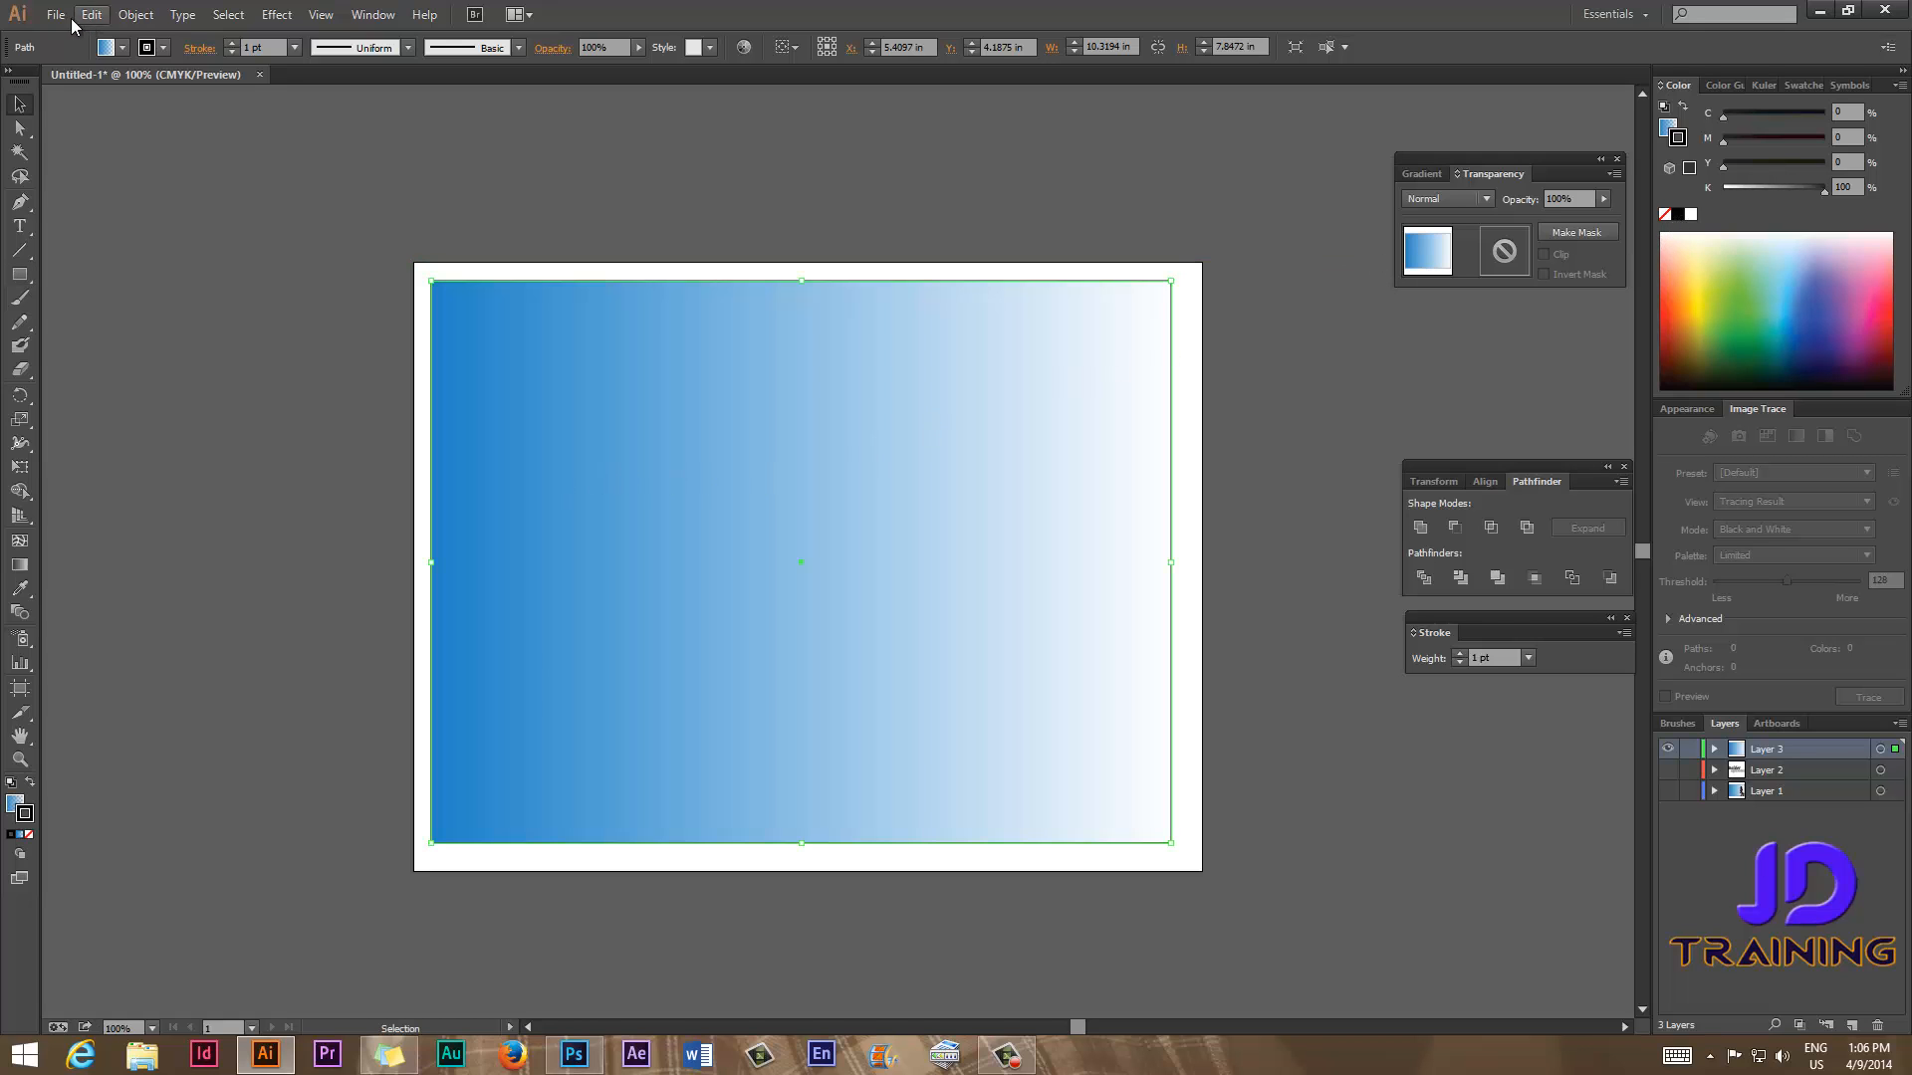
# Place 5997.psd as a linked image and scale it to about 4.88 by 6.79 in at the gradient rectangle's upper-right corner.
pyautogui.click(55, 14)
pyautogui.click(130, 328)
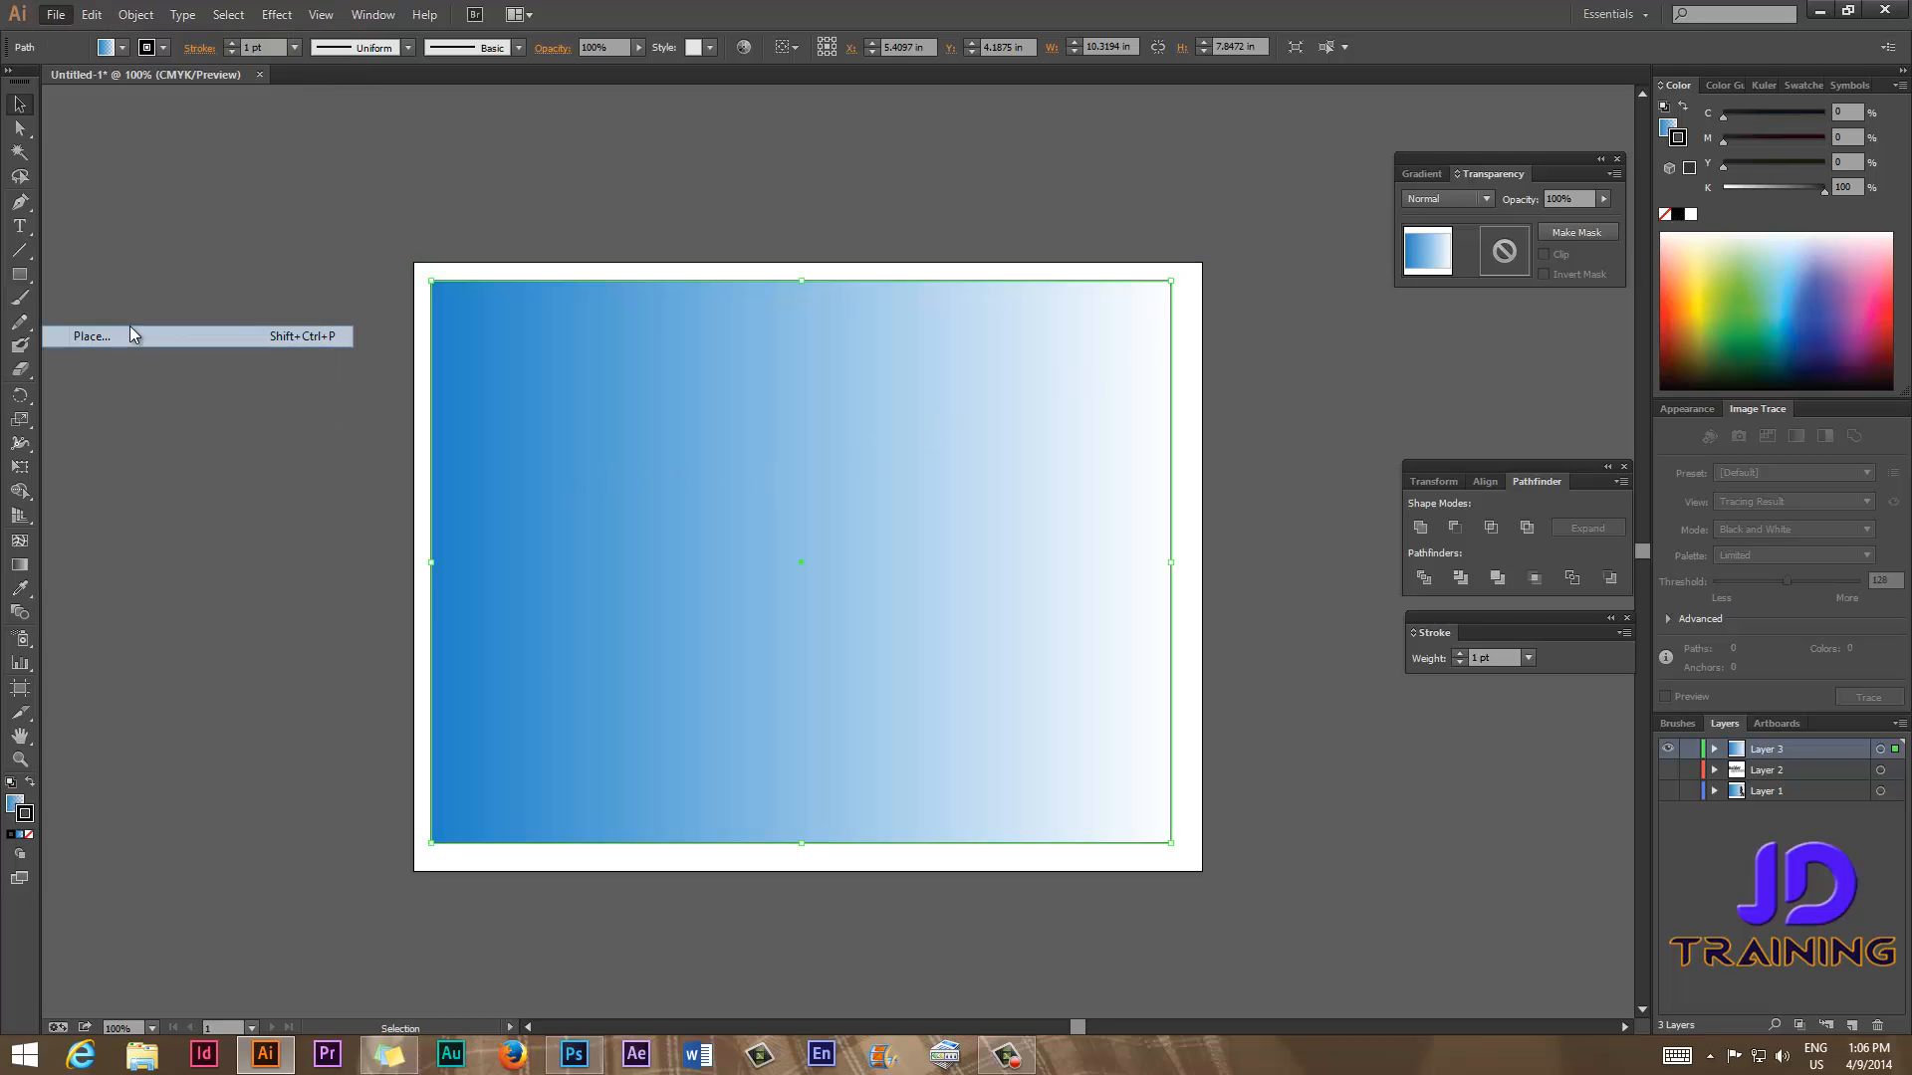
pyautogui.moveTo(934, 133); pyautogui.dragTo(936, 246)
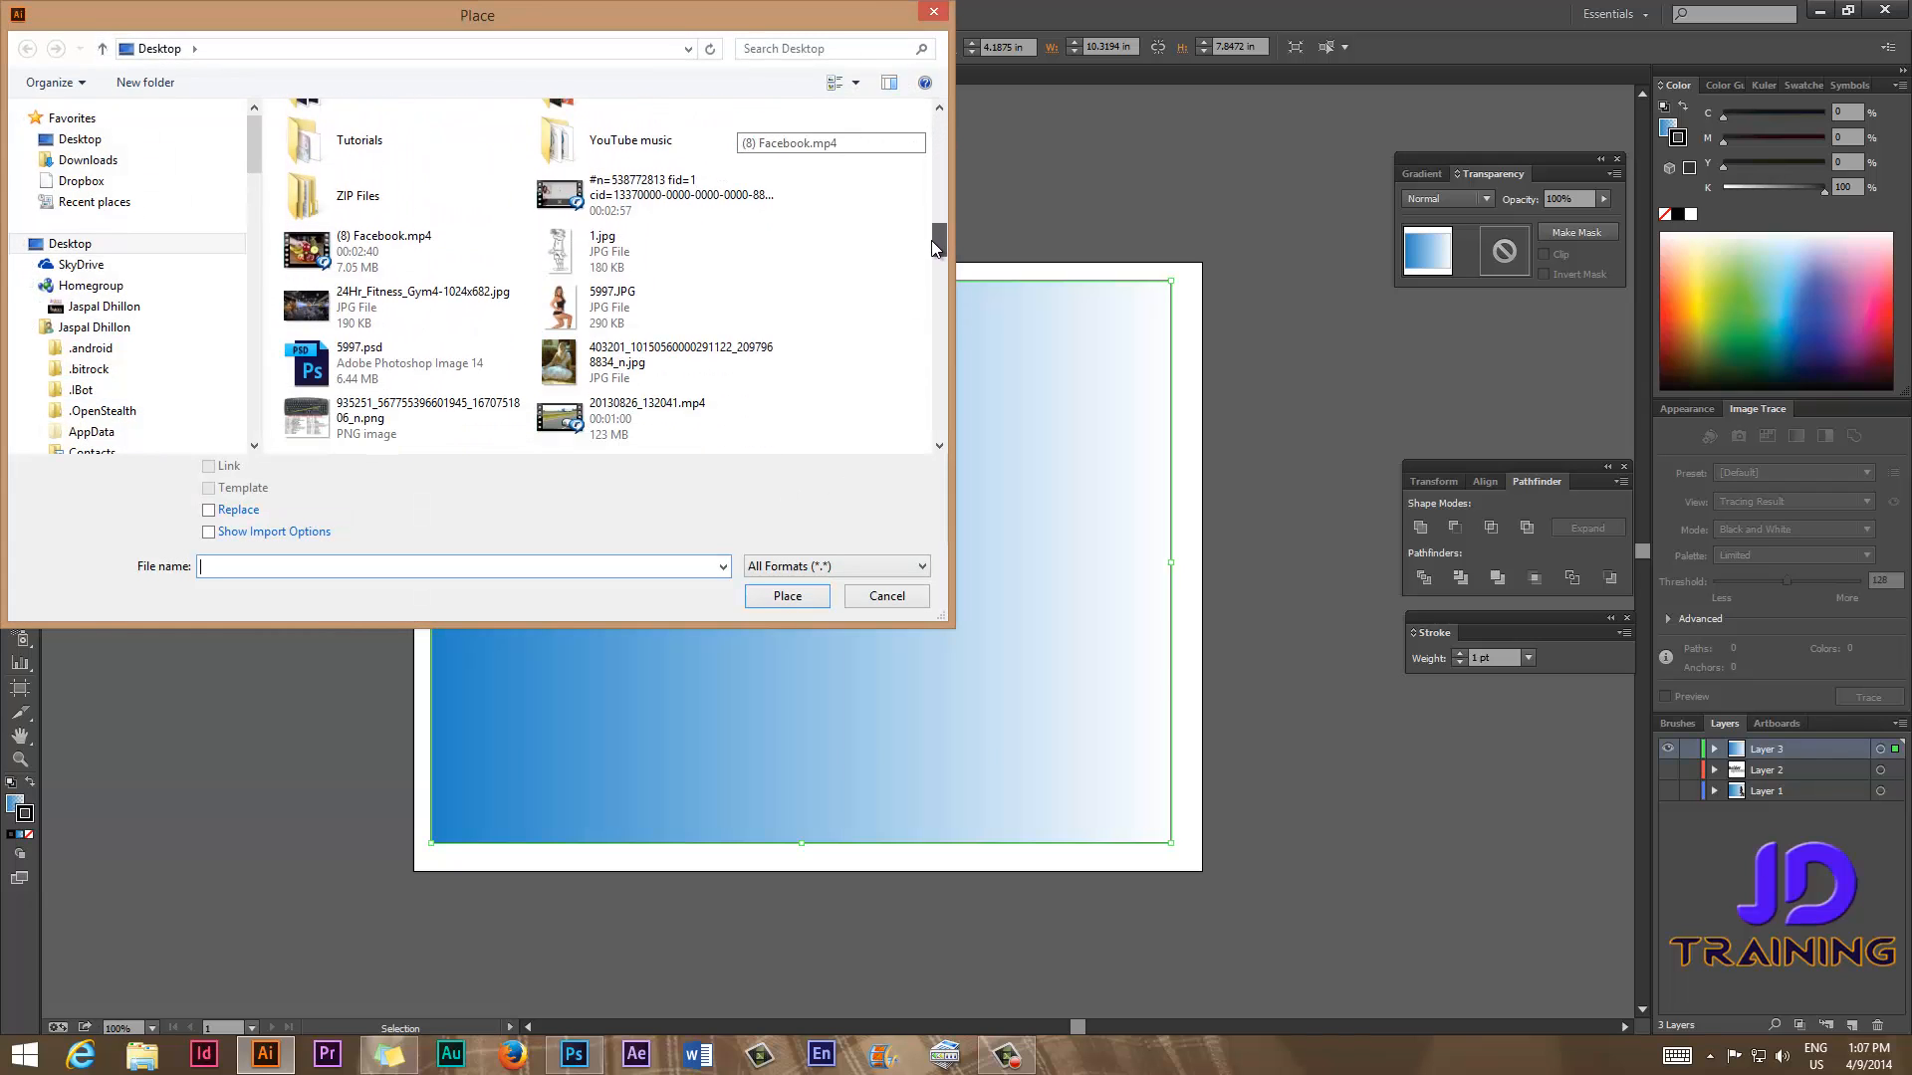
pyautogui.click(360, 370)
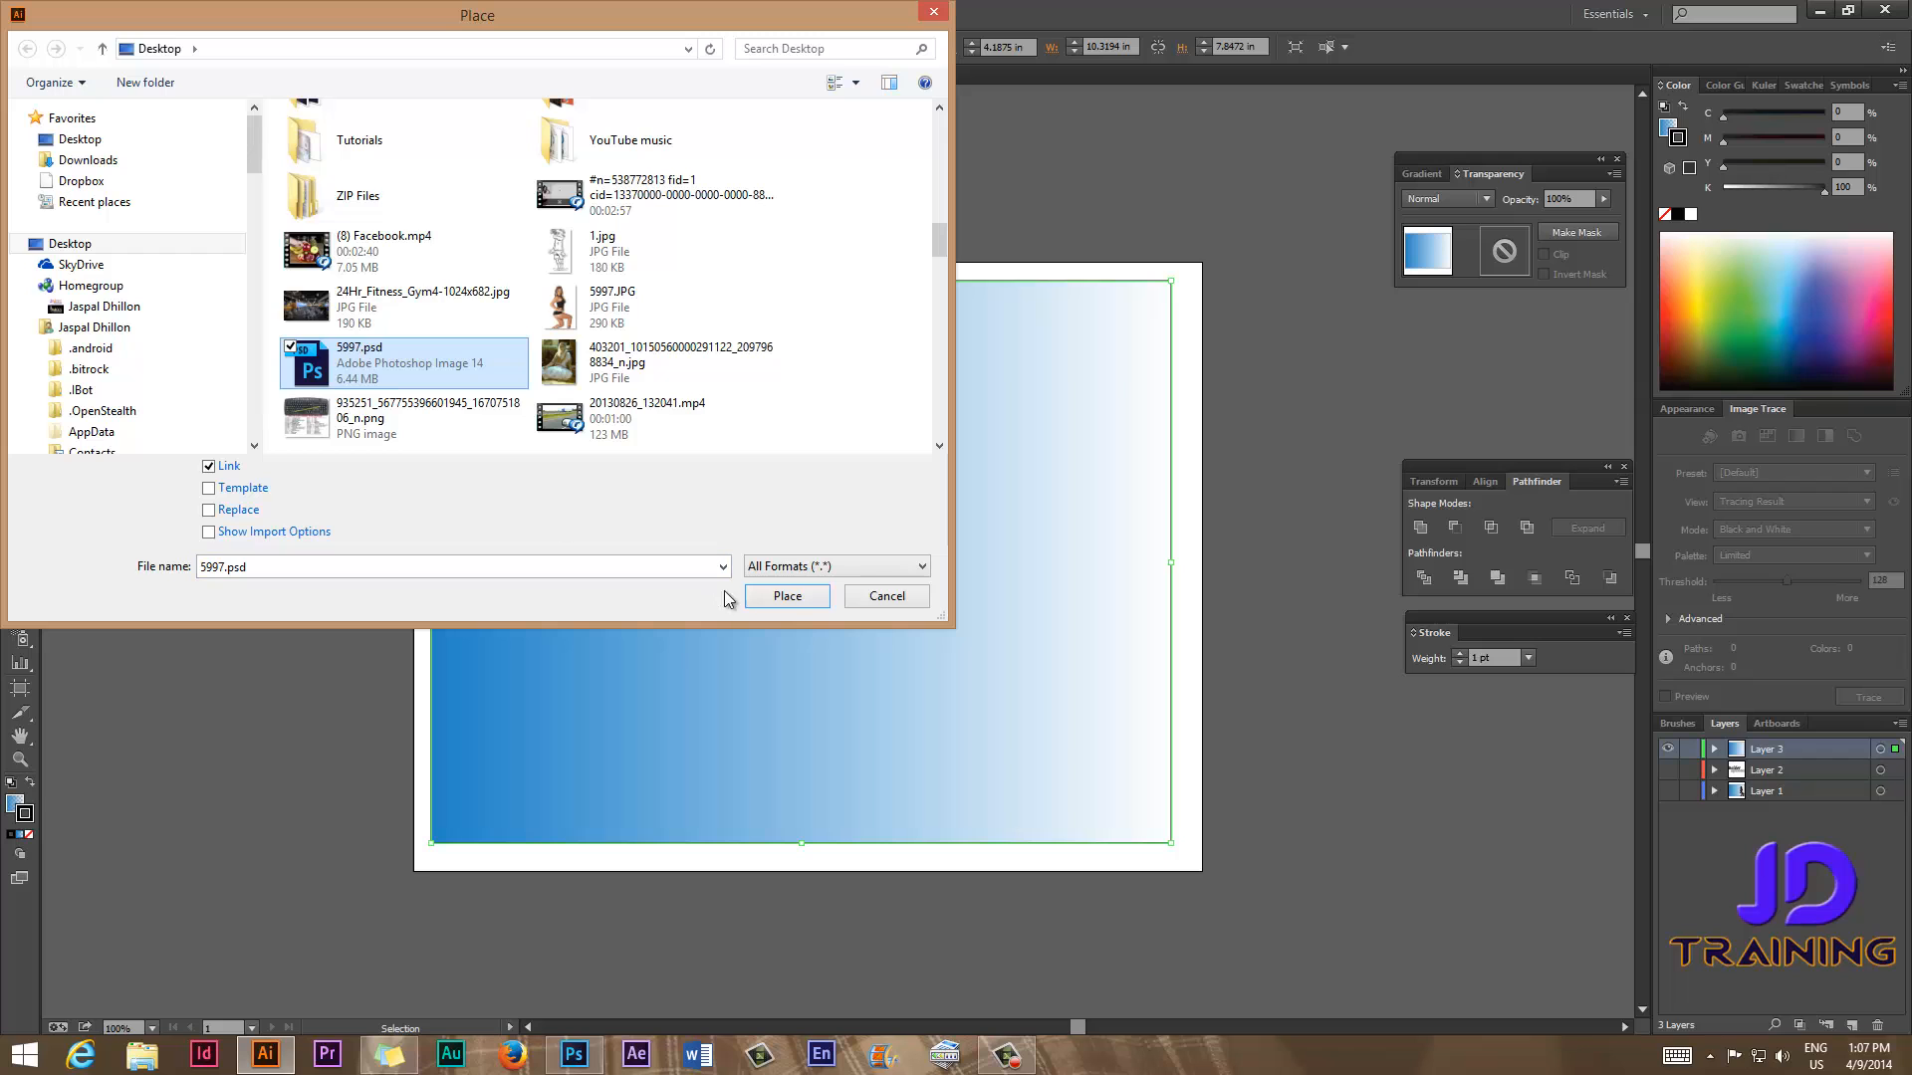
pyautogui.click(787, 595)
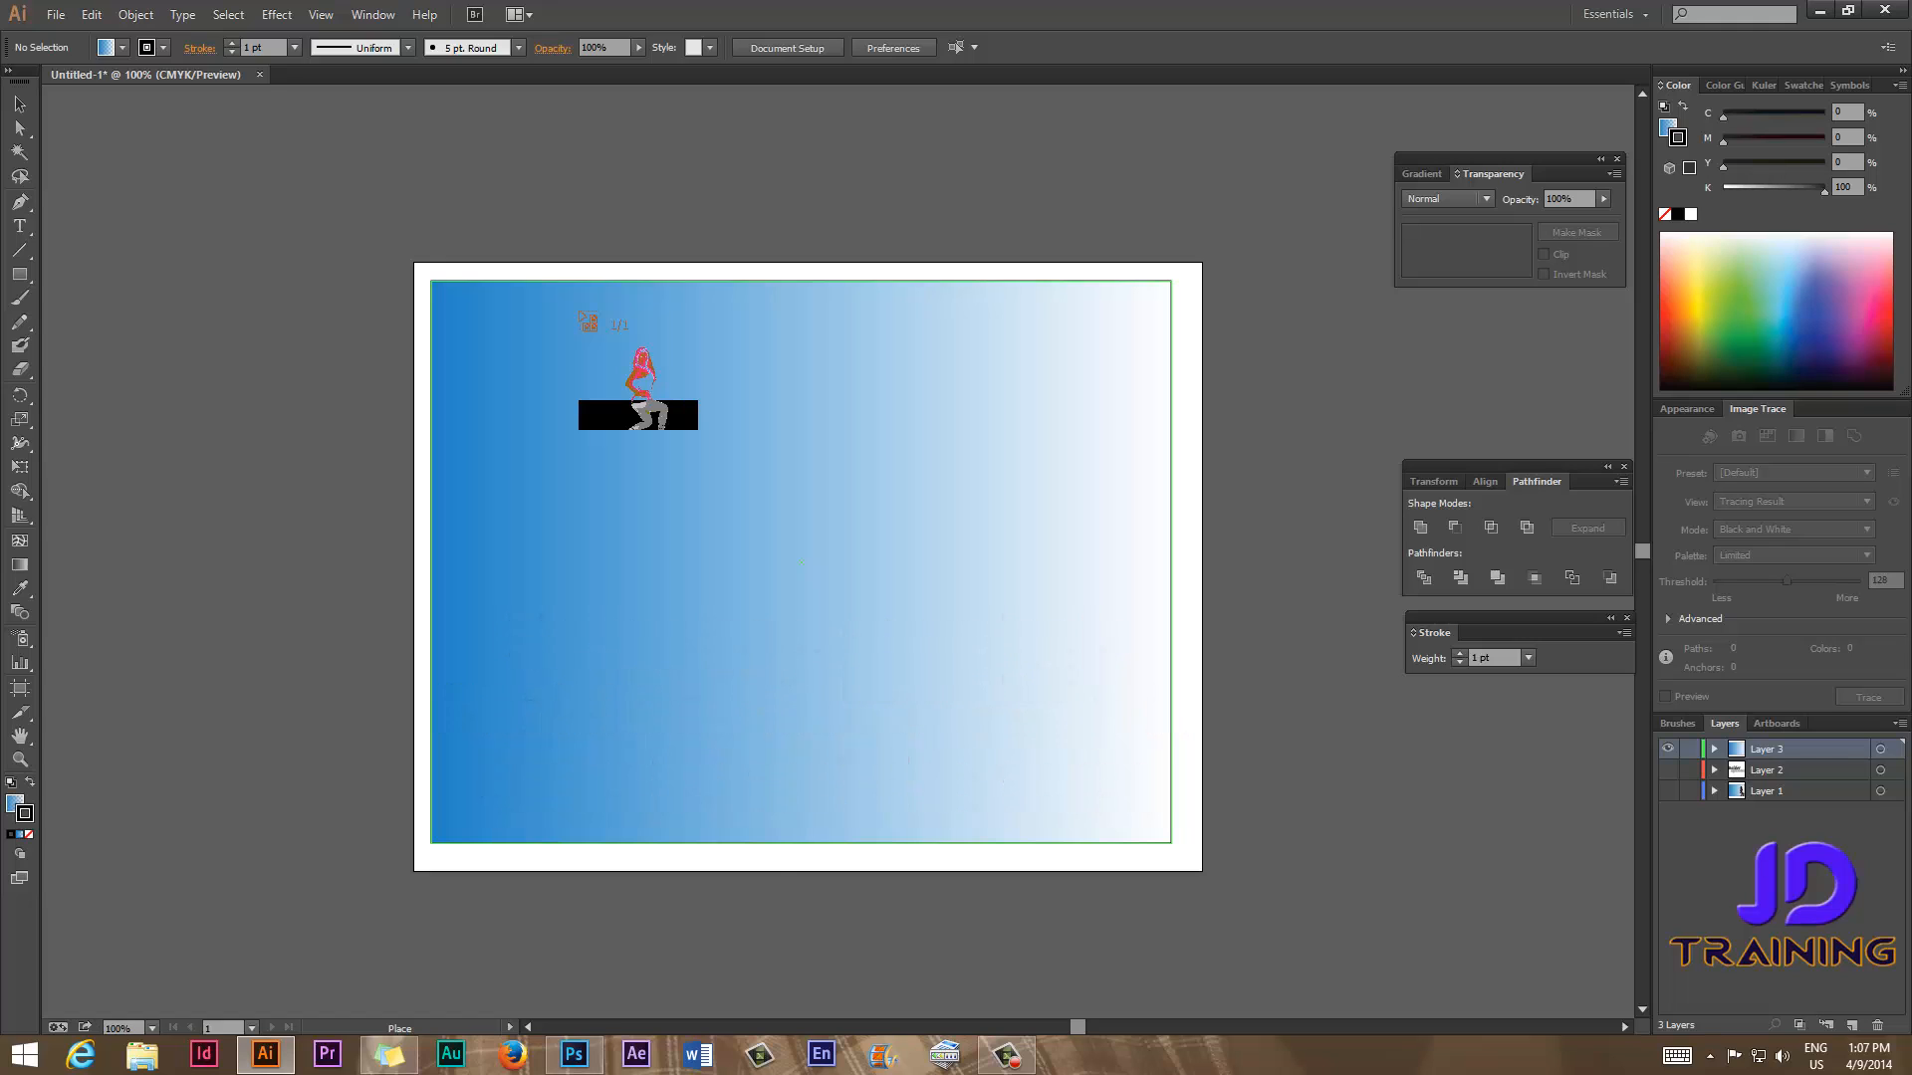
pyautogui.click(581, 313)
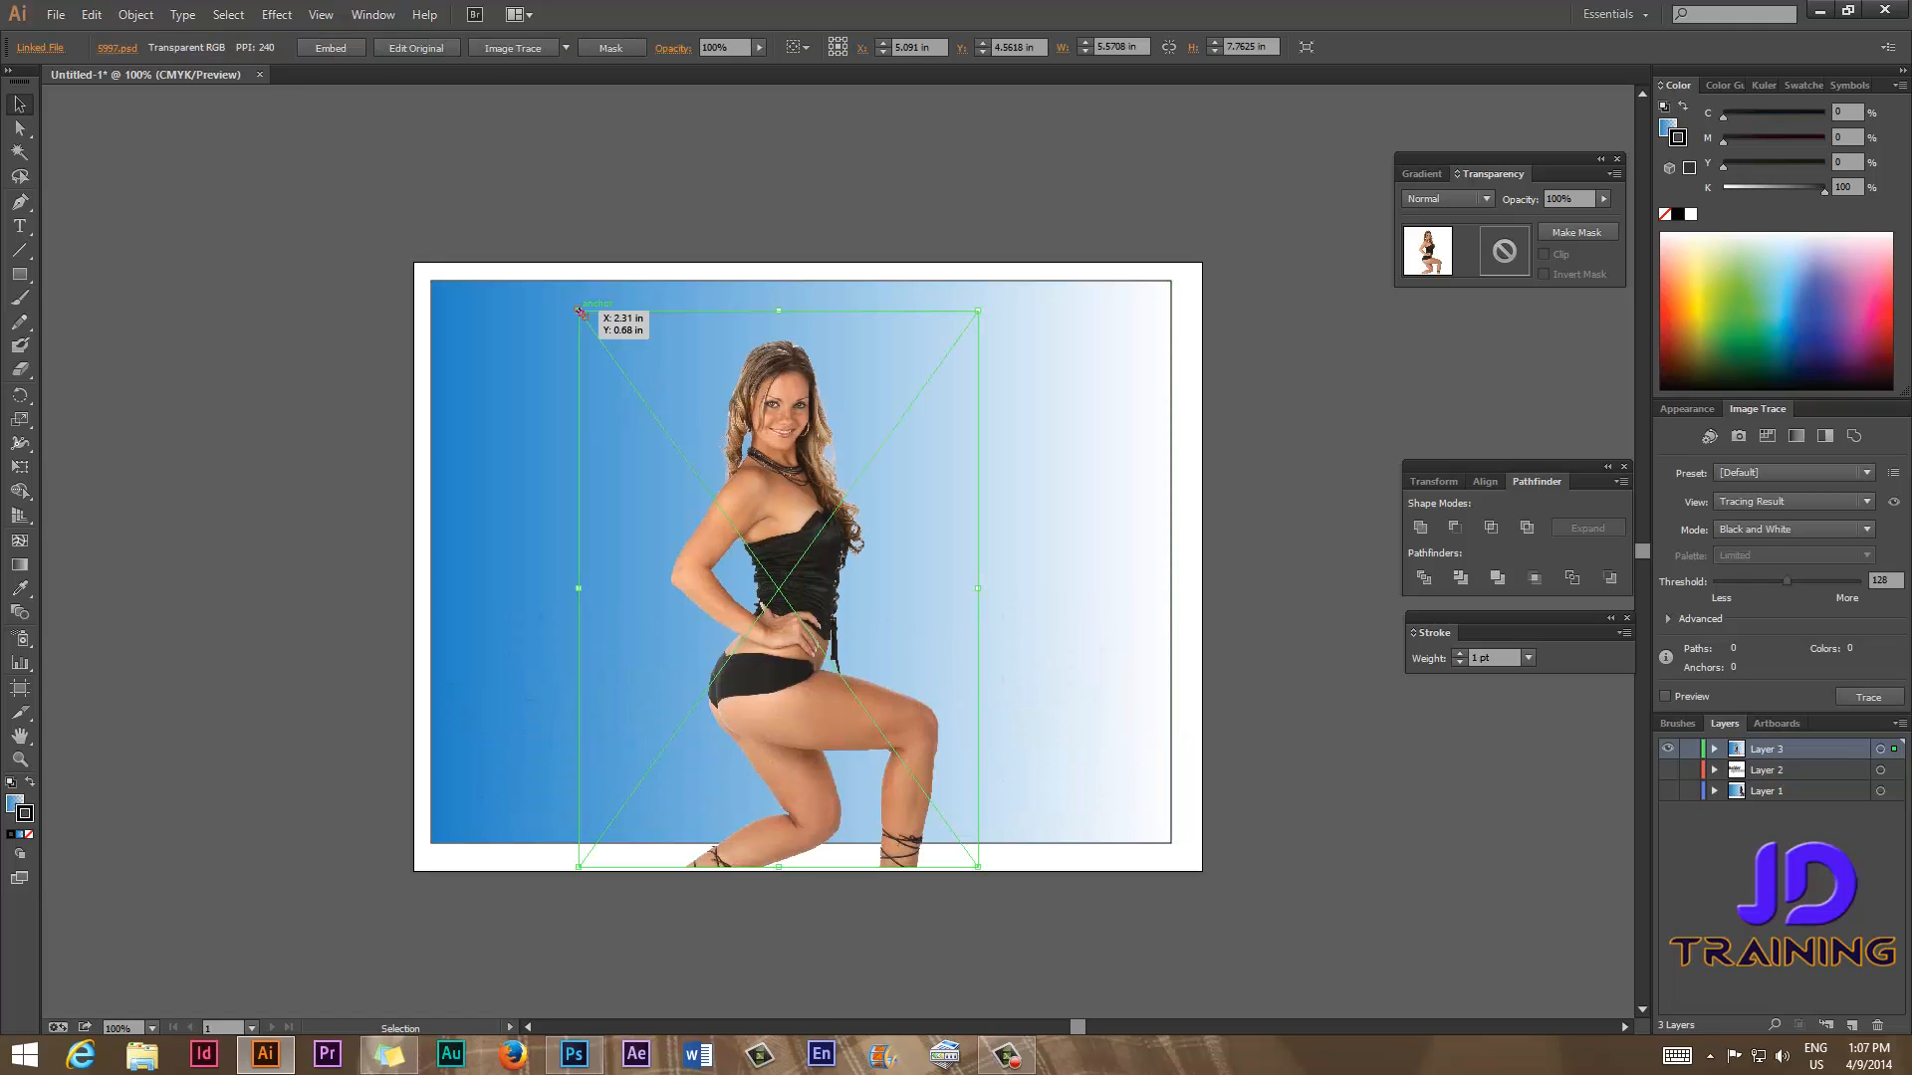
pyautogui.moveTo(585, 318); pyautogui.dragTo(628, 380)
pyautogui.moveTo(789, 559); pyautogui.dragTo(1001, 473)
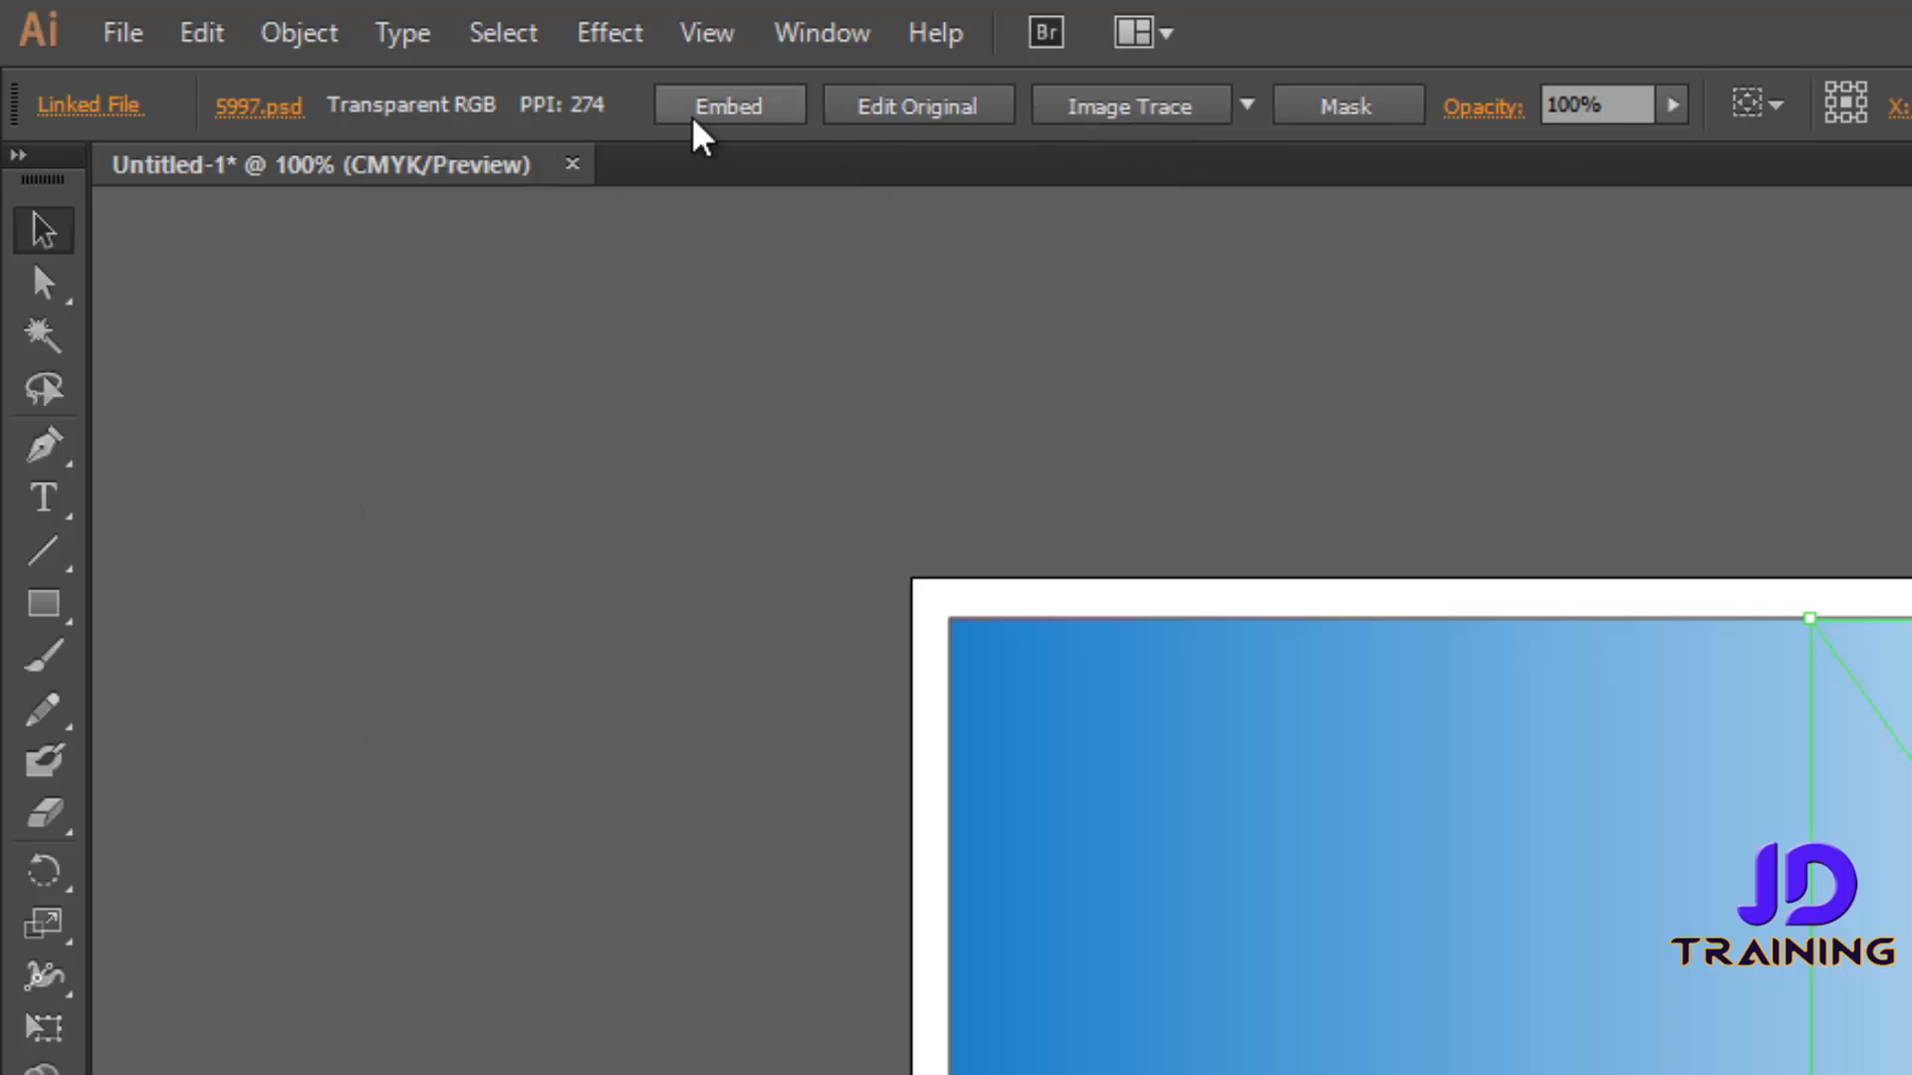
# Trace the placed figure with the Sketched Art preset and expand the tracing into paths.
pyautogui.click(1248, 106)
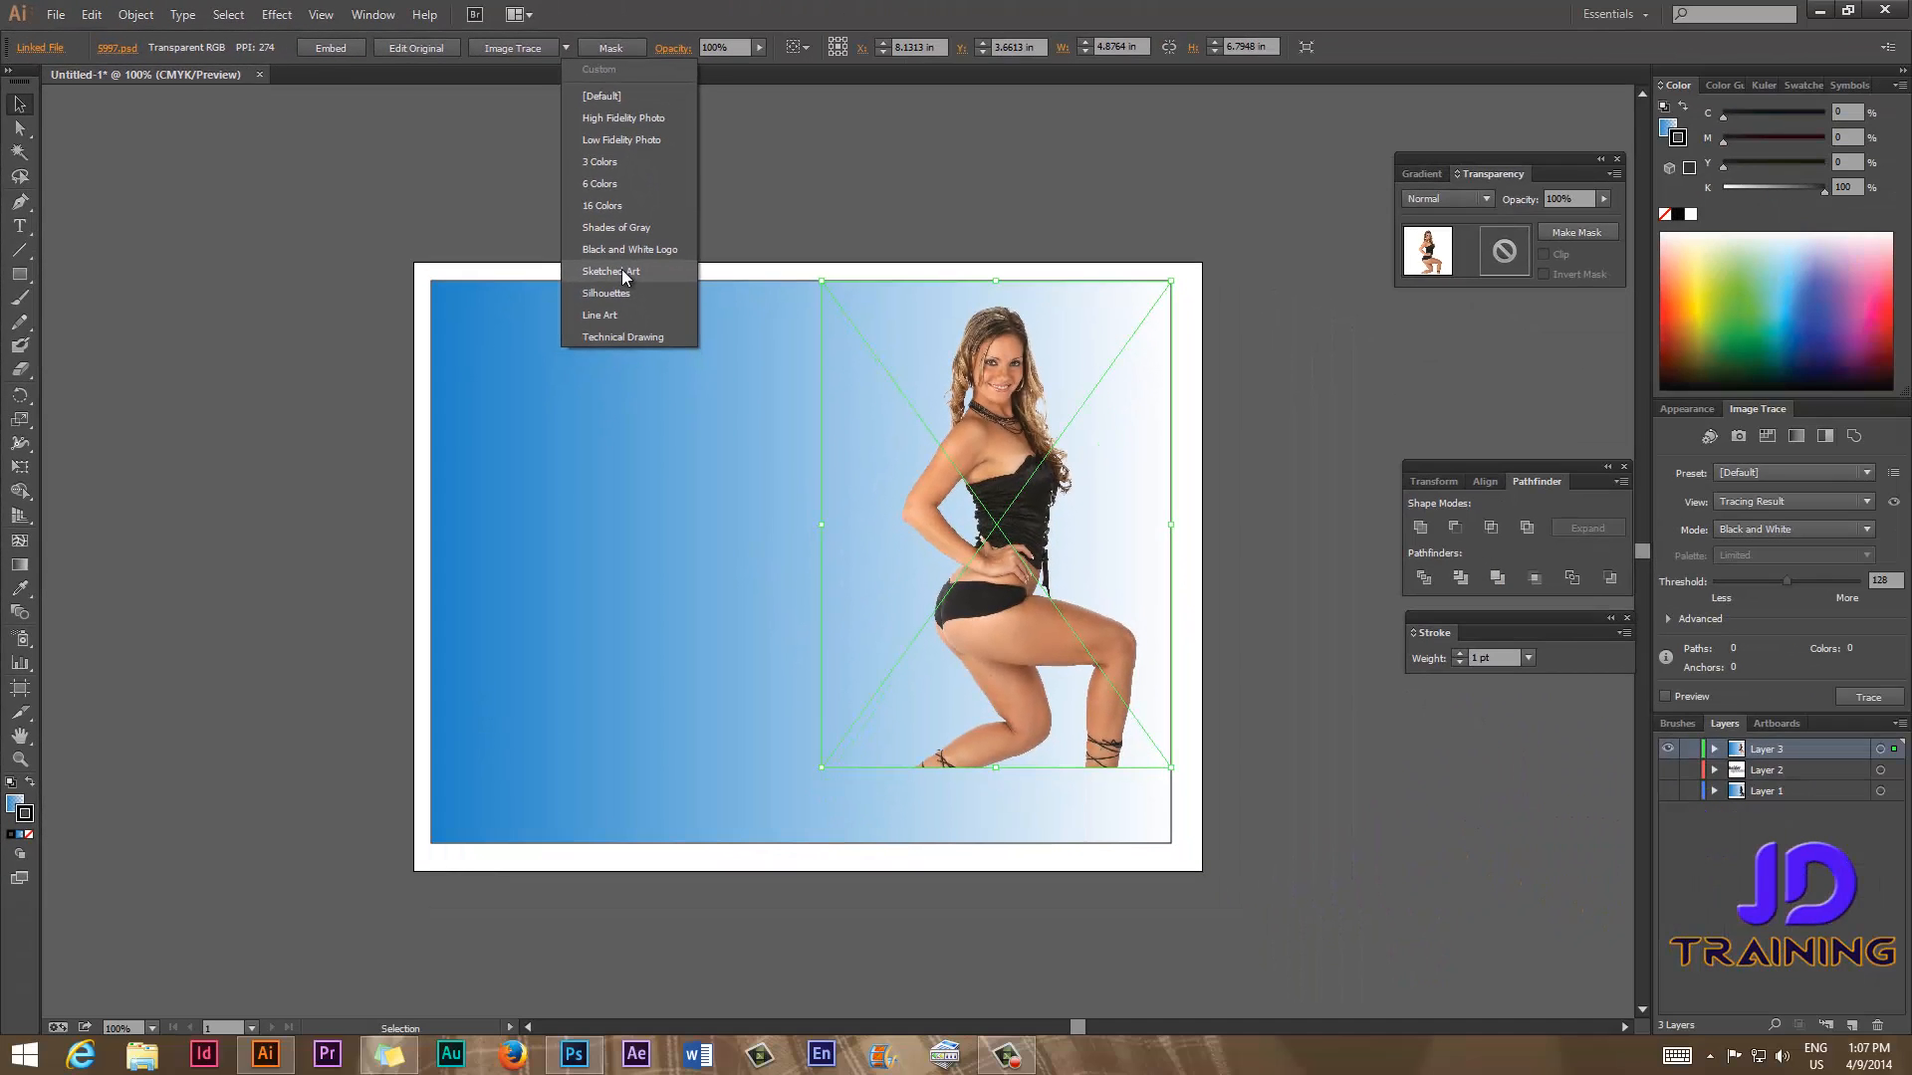
pyautogui.click(1374, 602)
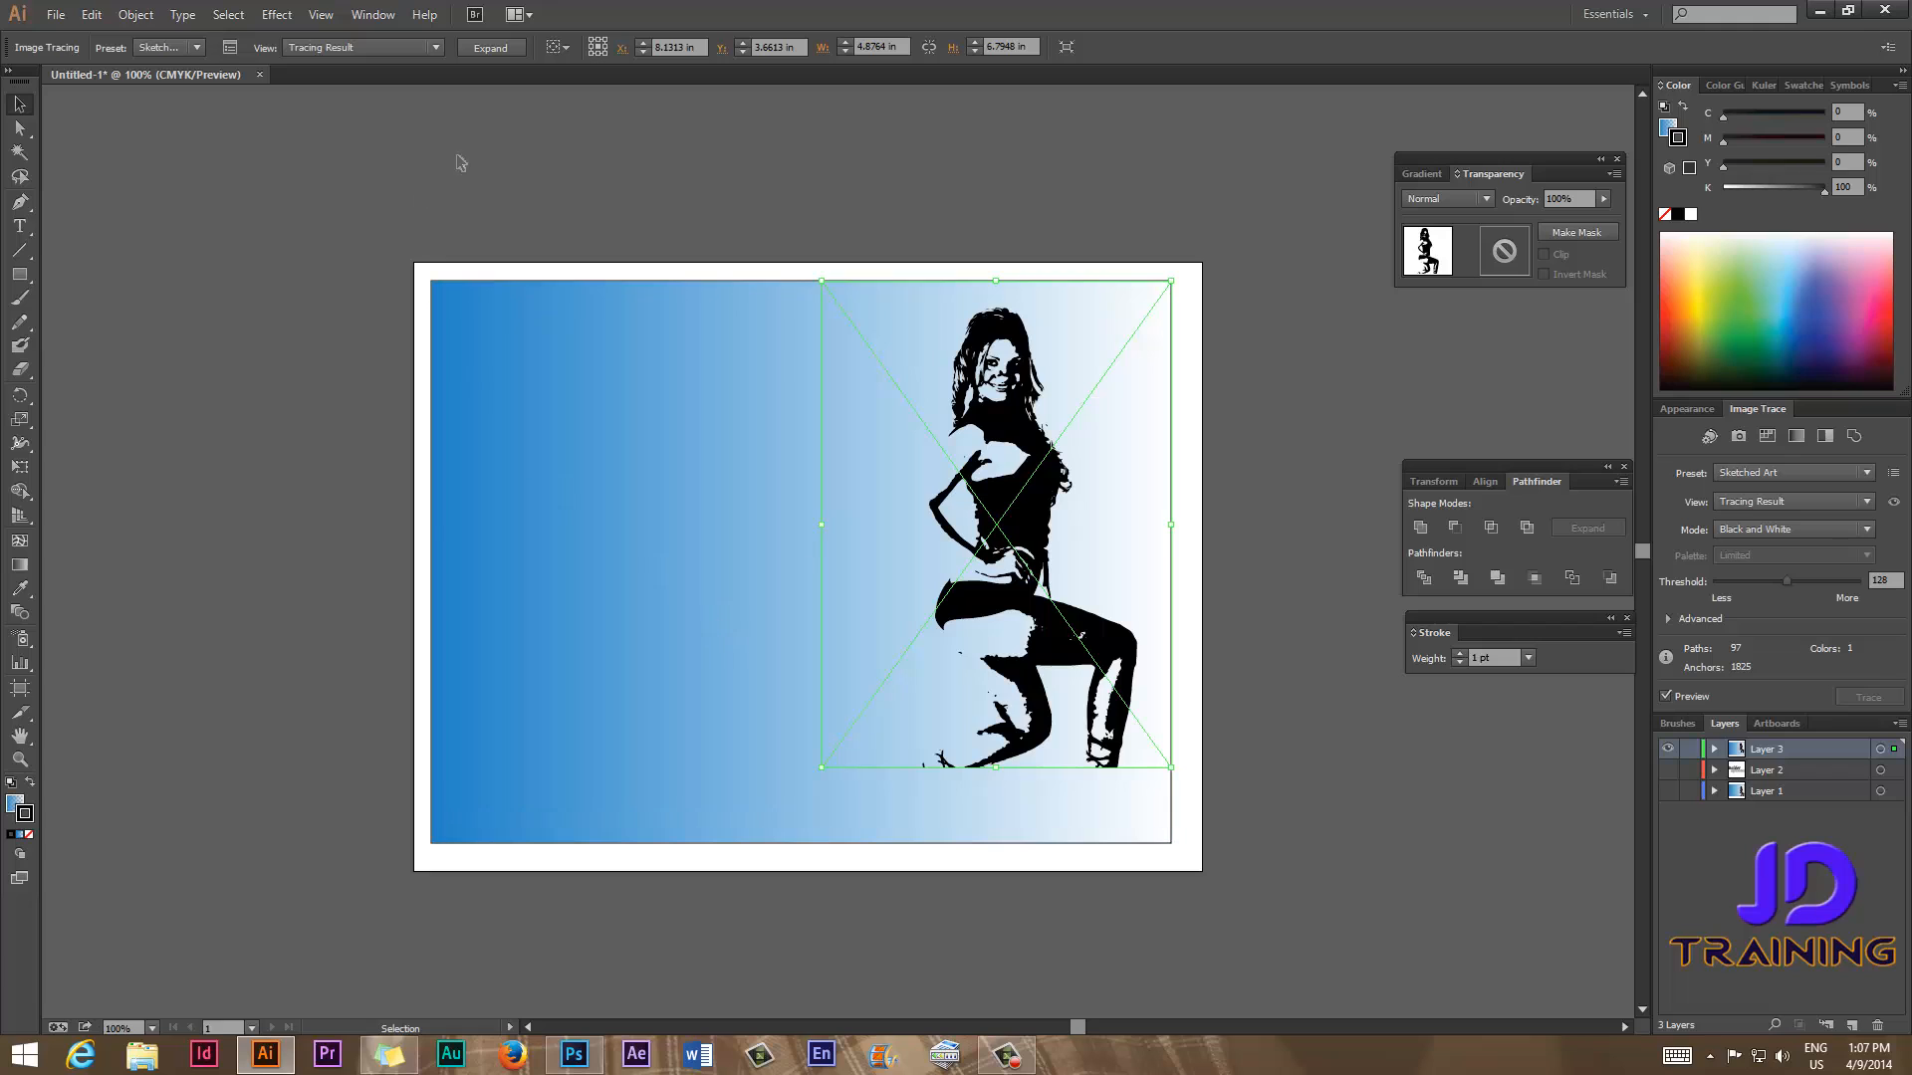
pyautogui.click(476, 46)
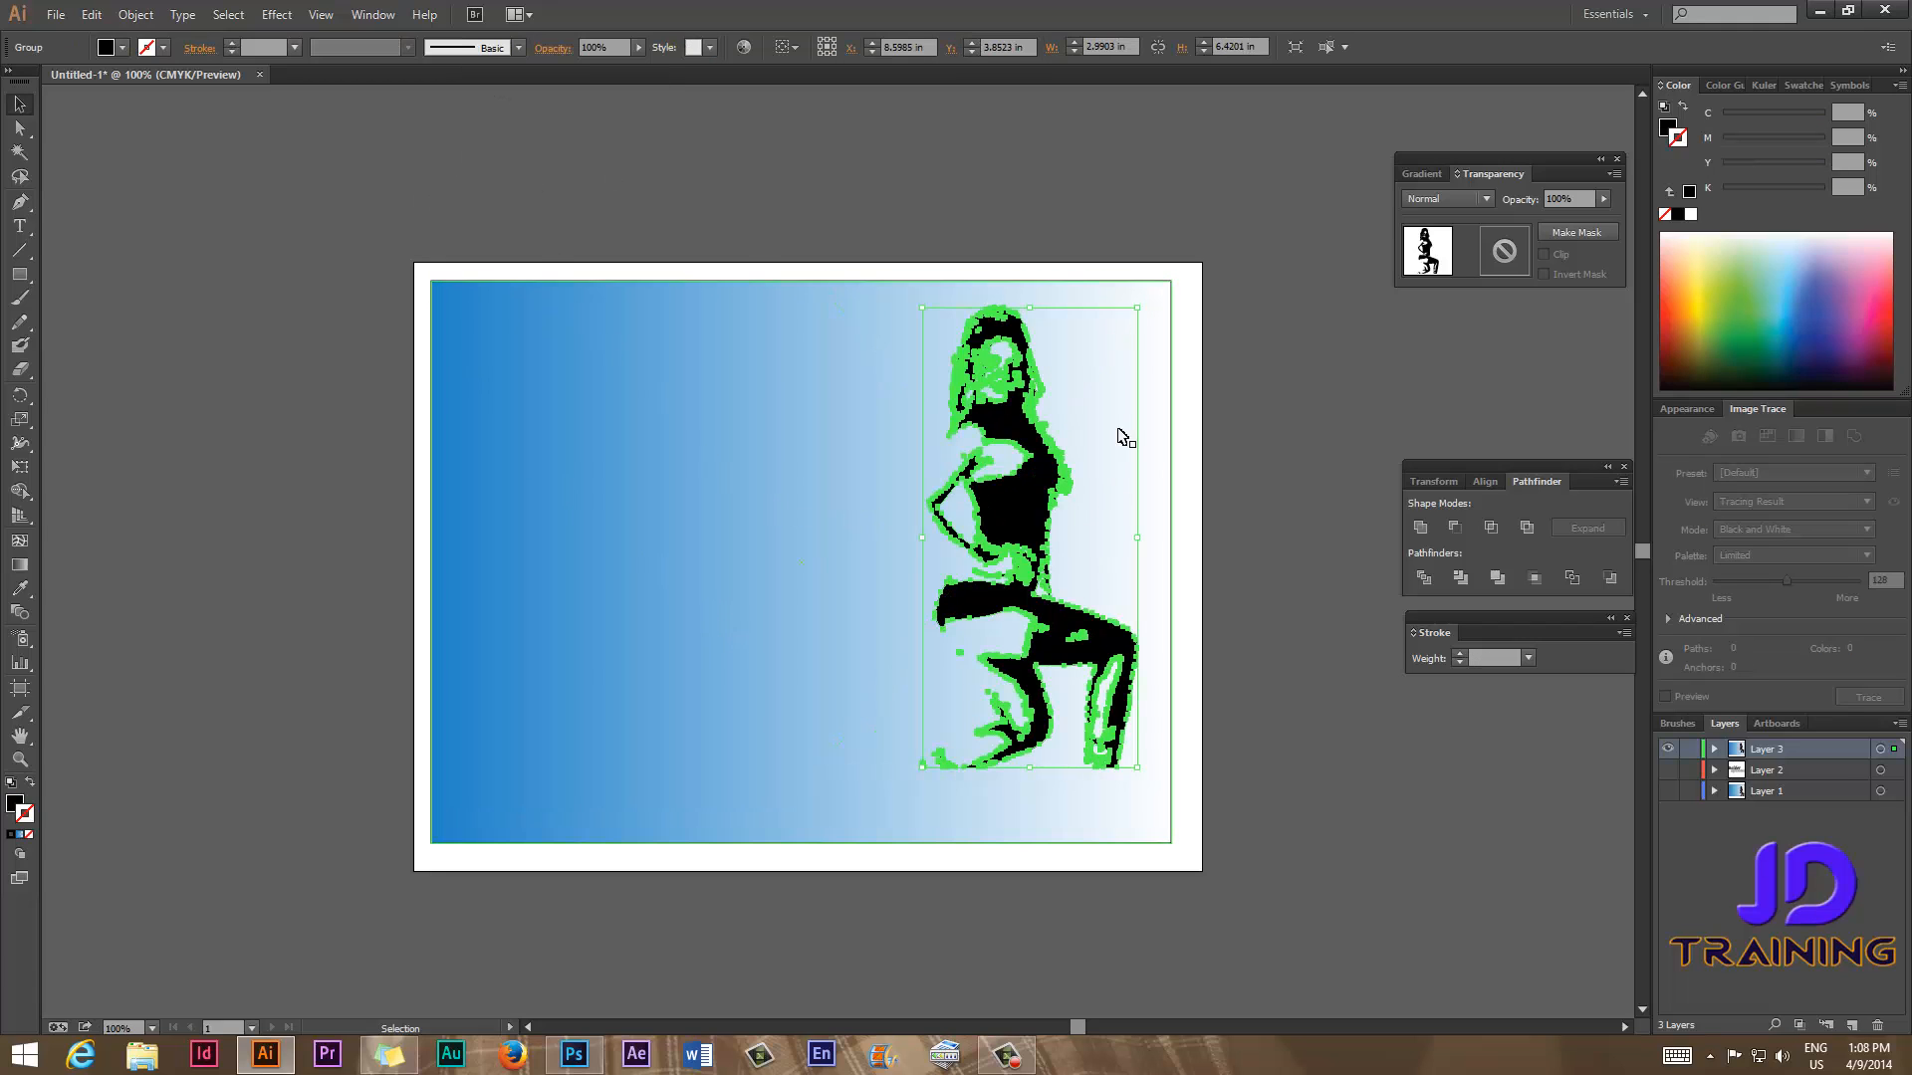
pyautogui.click(844, 323)
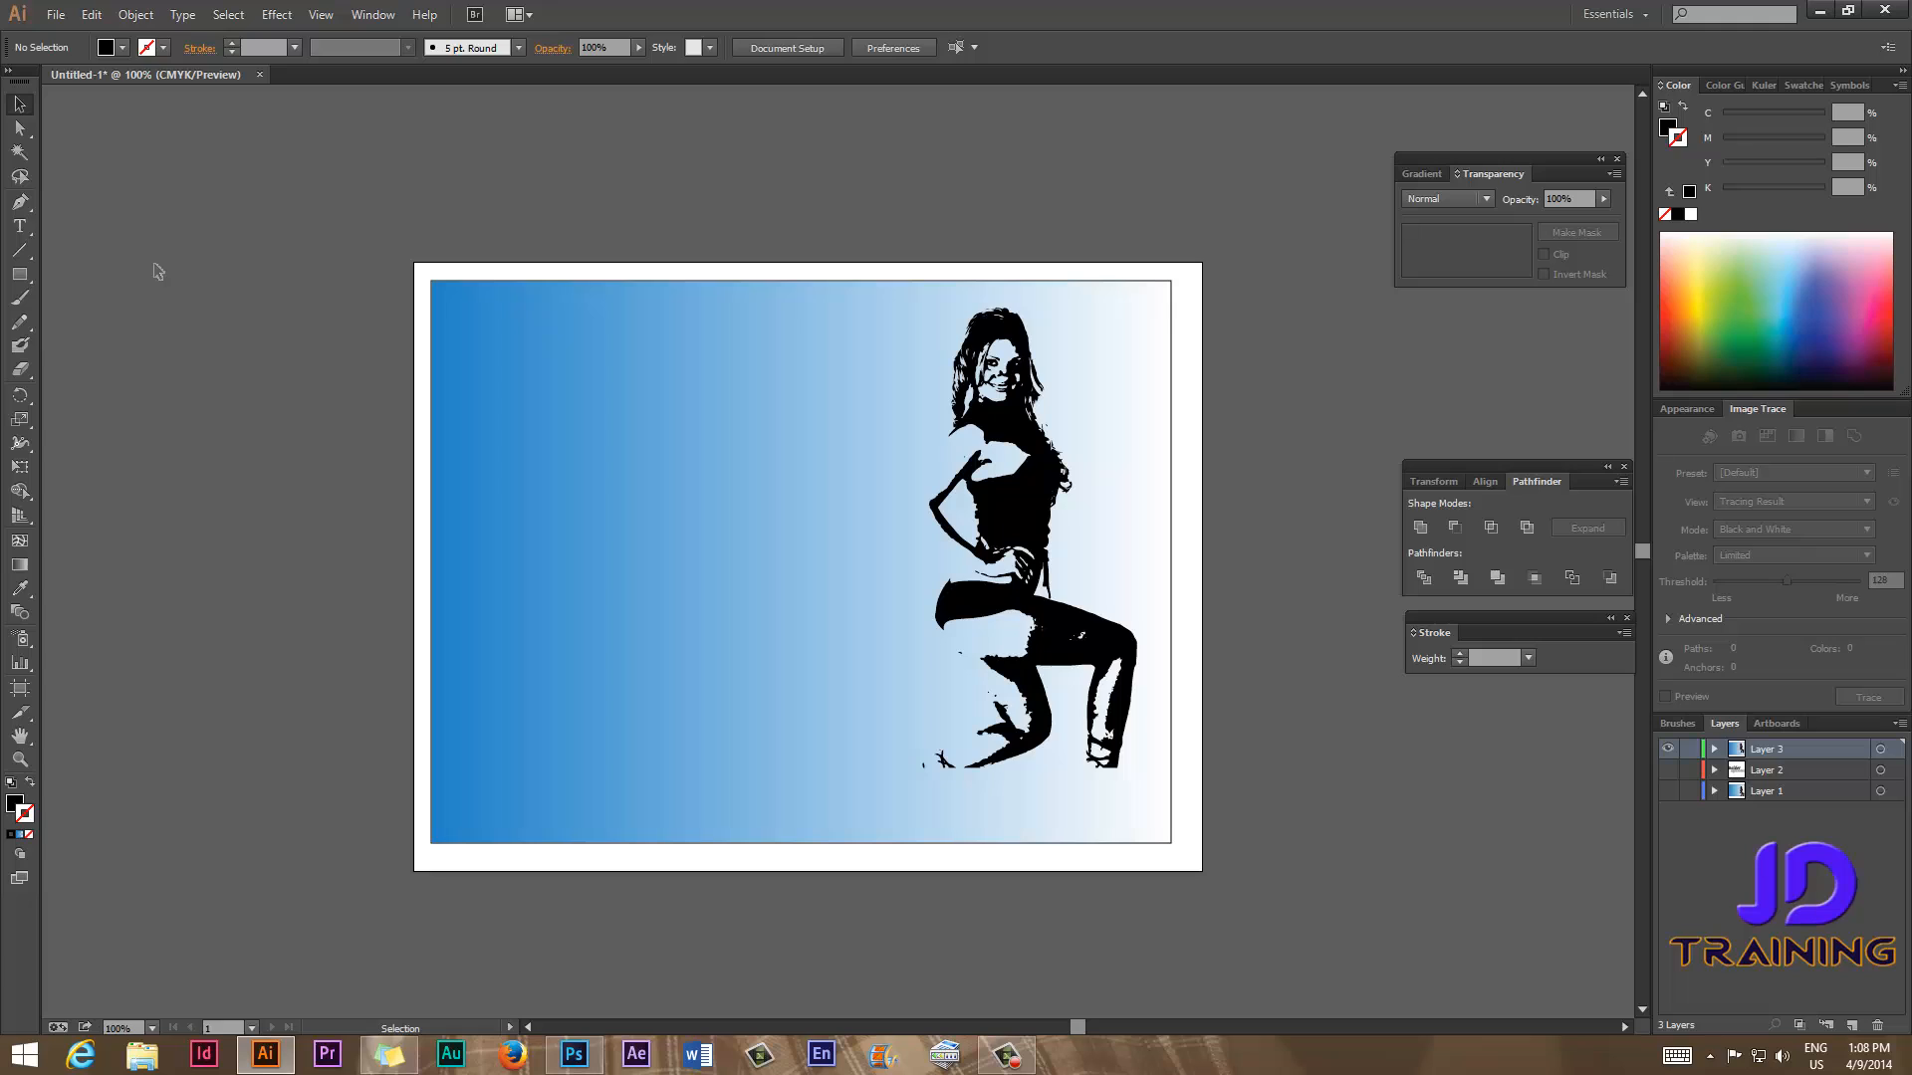
# Add a new layer and place AAAA.psd on it as a linked image beside the figure.
pyautogui.click(1855, 1027)
pyautogui.click(56, 14)
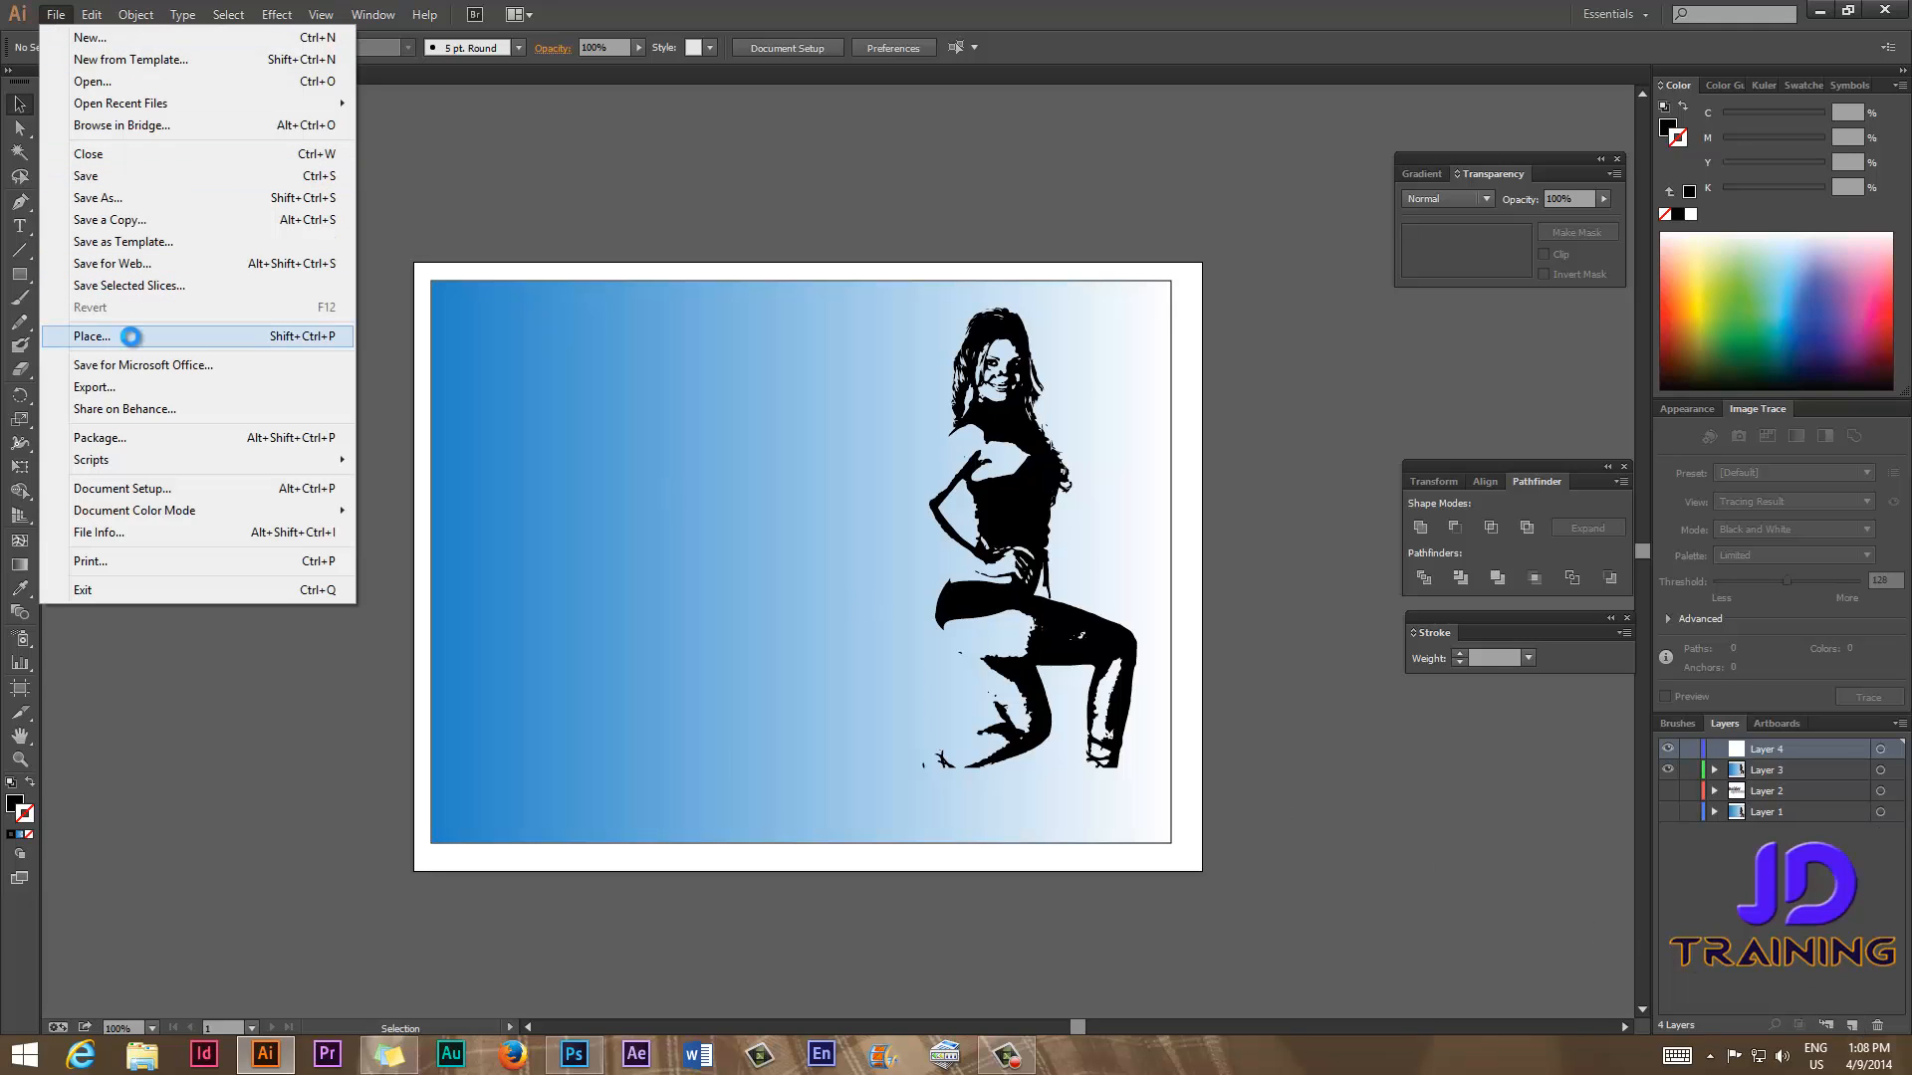
pyautogui.click(131, 337)
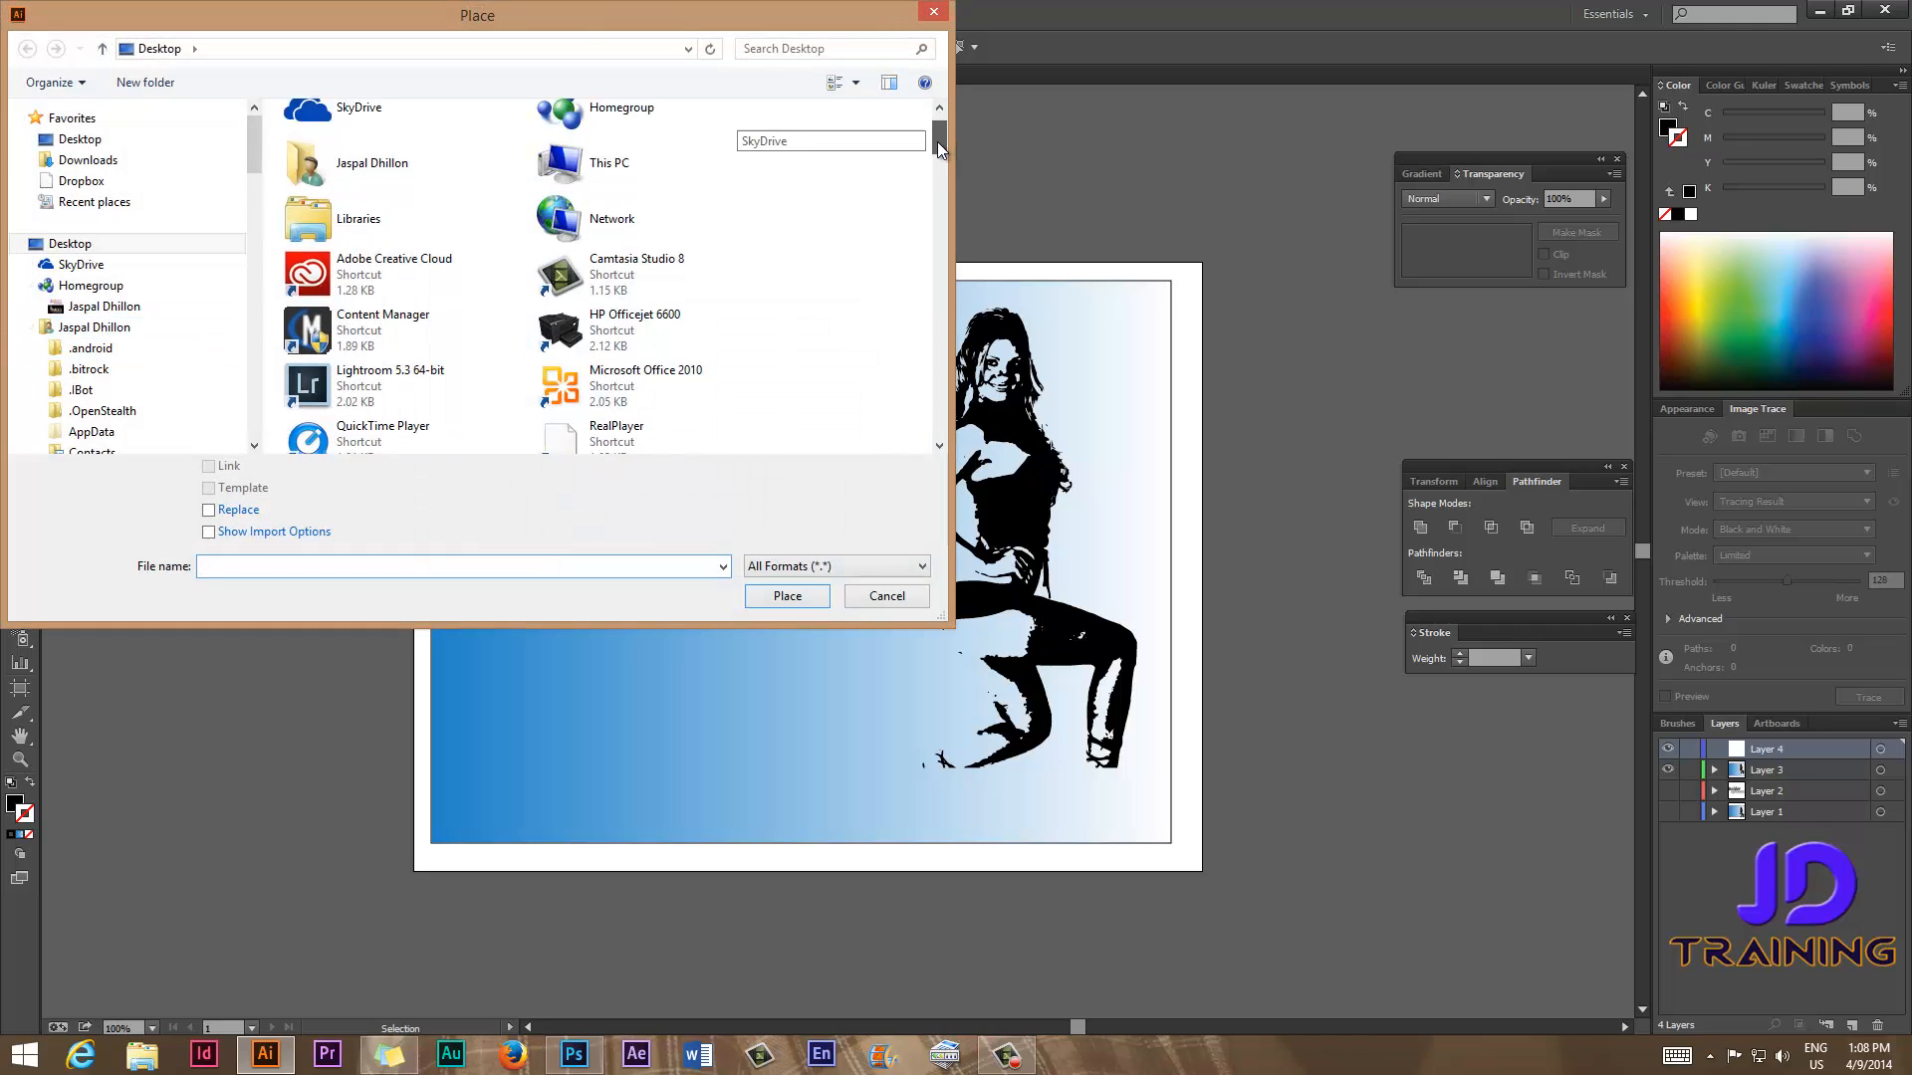
pyautogui.moveTo(937, 142); pyautogui.dragTo(946, 260)
pyautogui.click(398, 394)
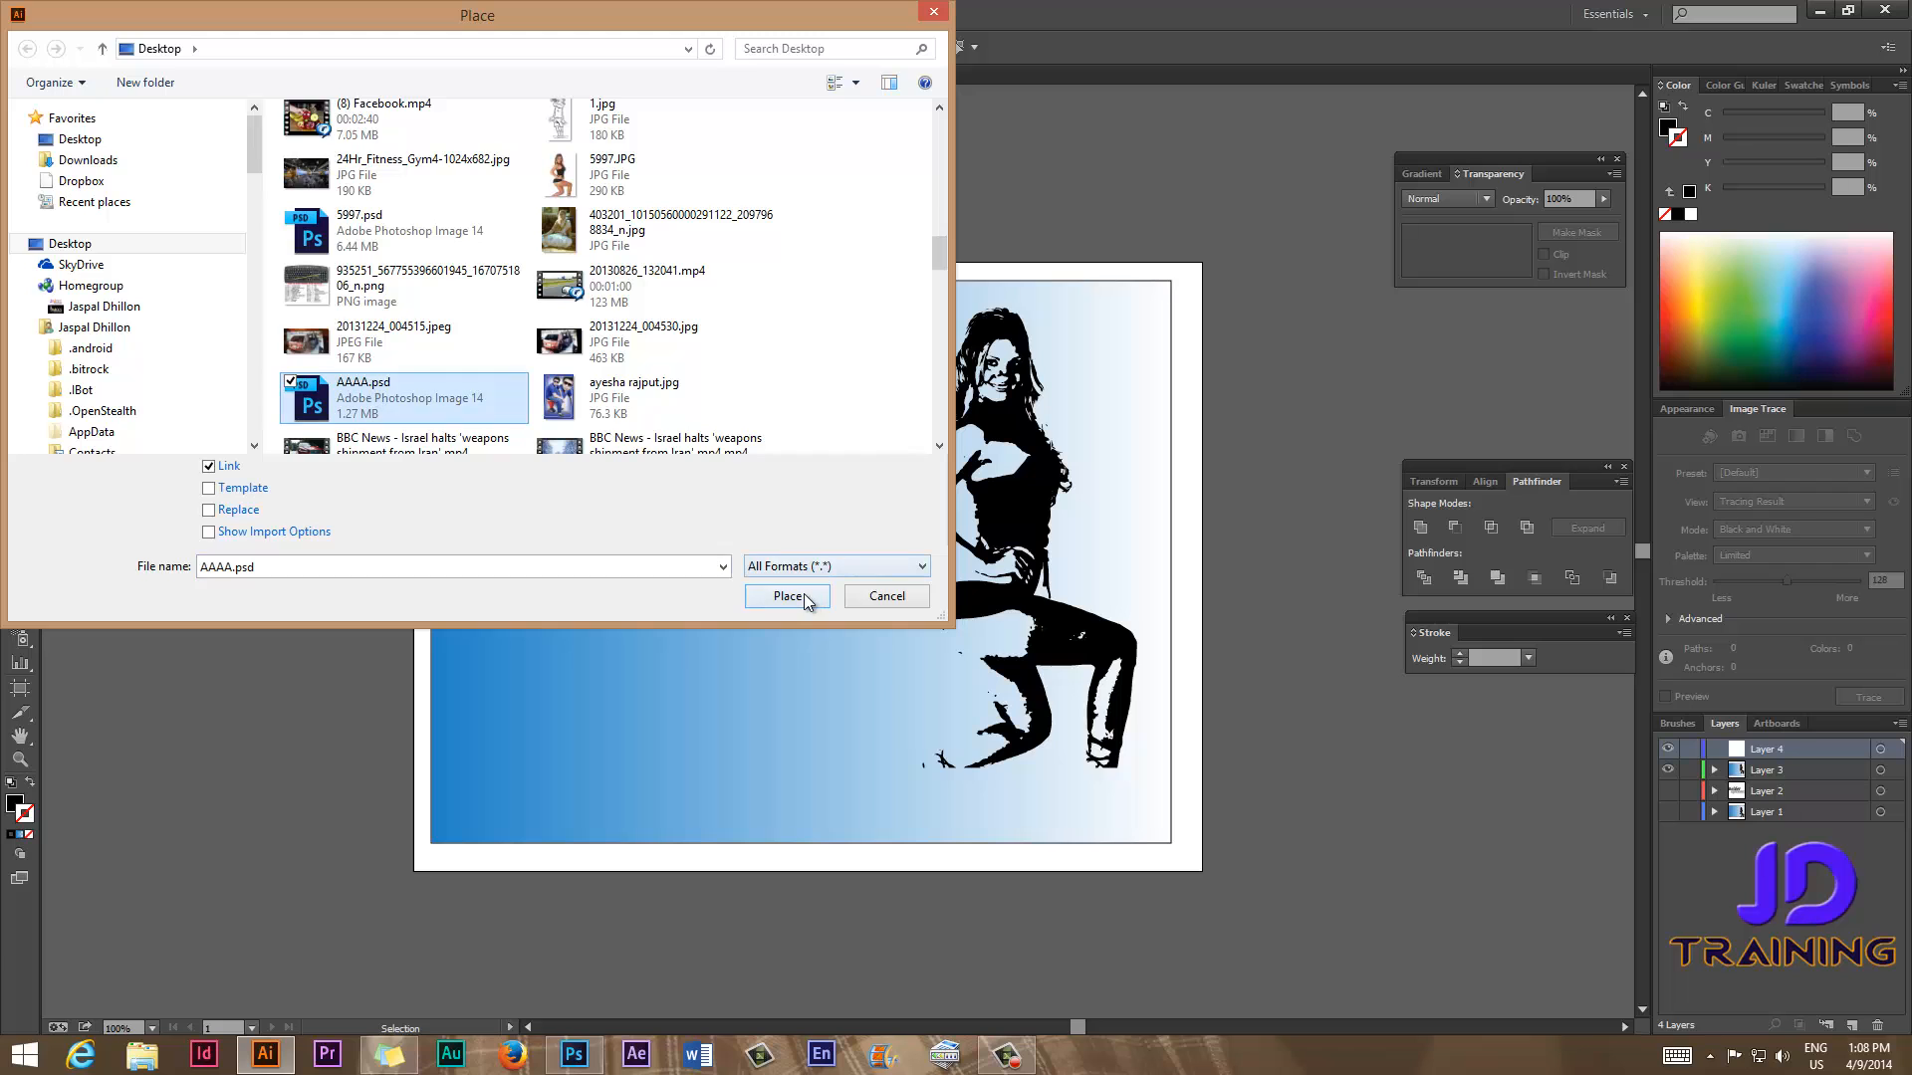
pyautogui.click(804, 595)
pyautogui.moveTo(521, 407); pyautogui.dragTo(1151, 905)
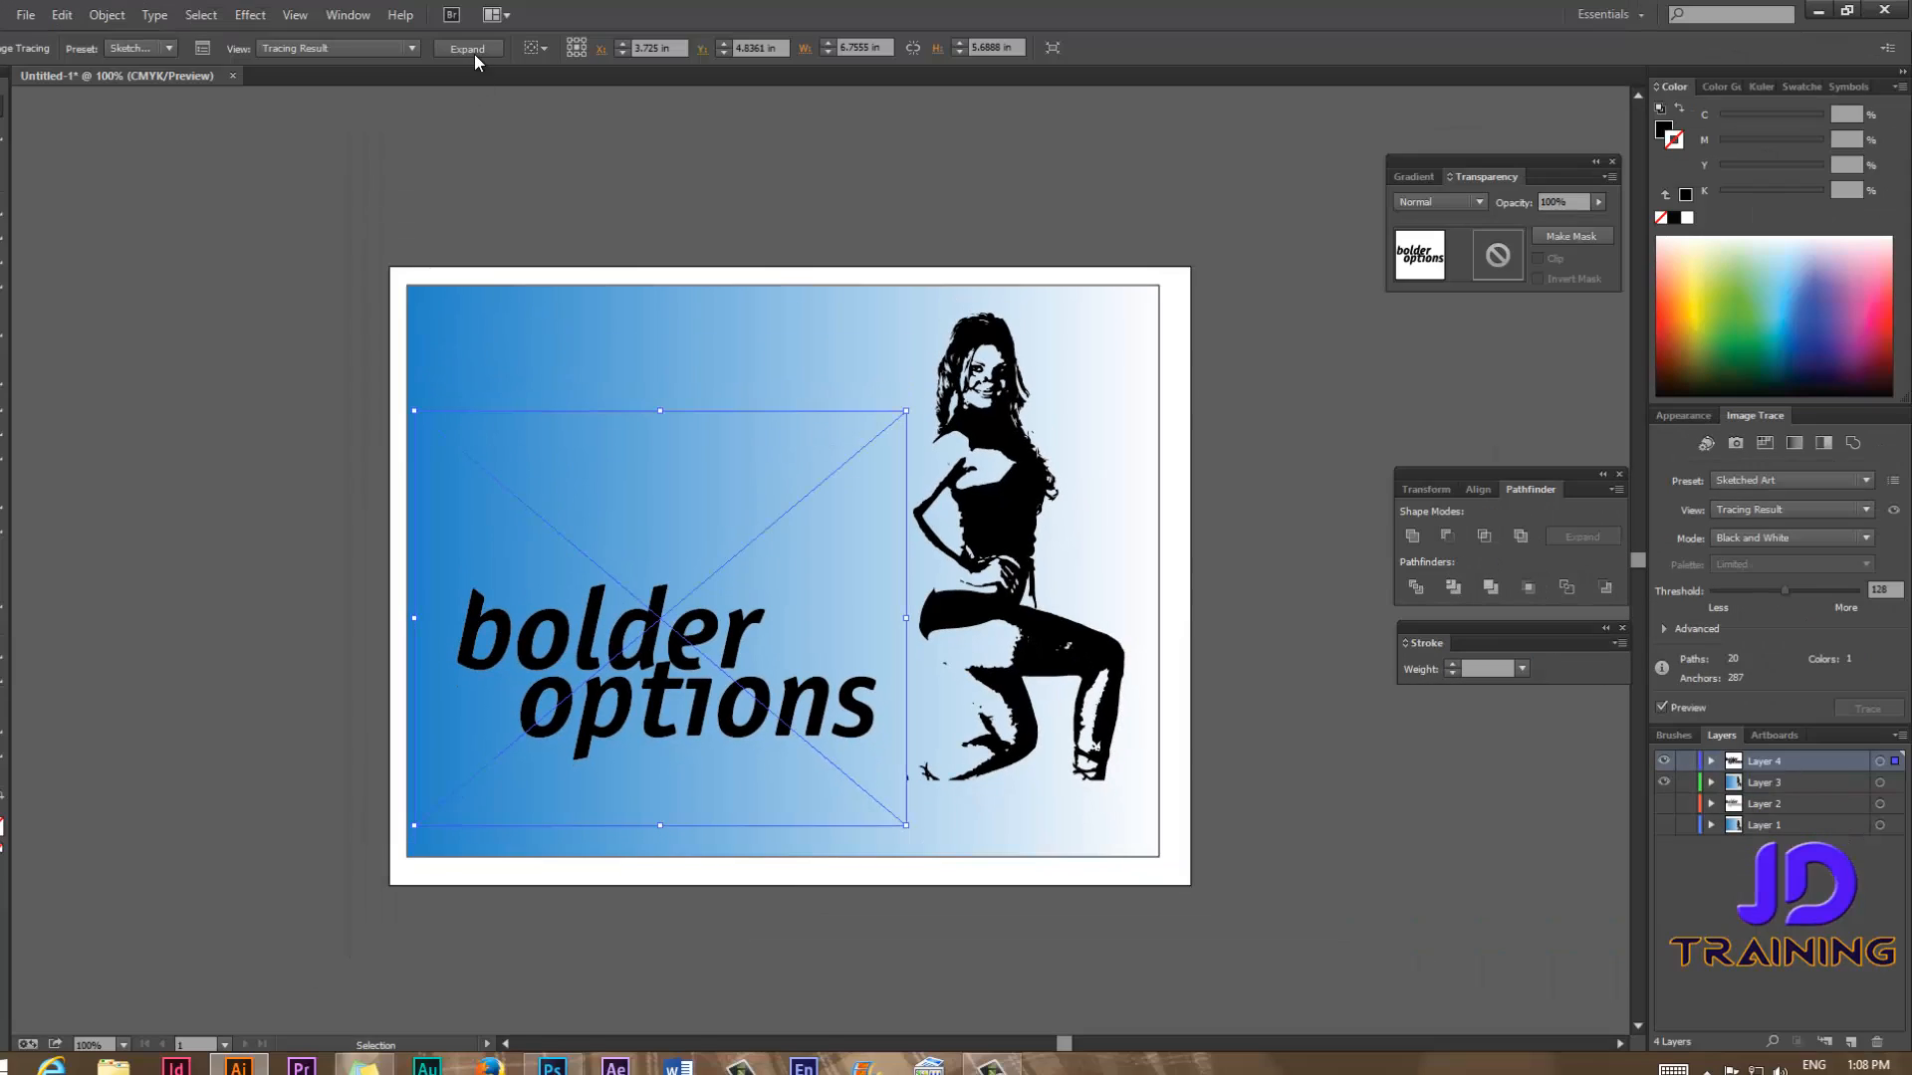
# Expand the Sketched Art tracing of the "bolder options" lettering into paths.
pyautogui.click(475, 62)
pyautogui.click(473, 467)
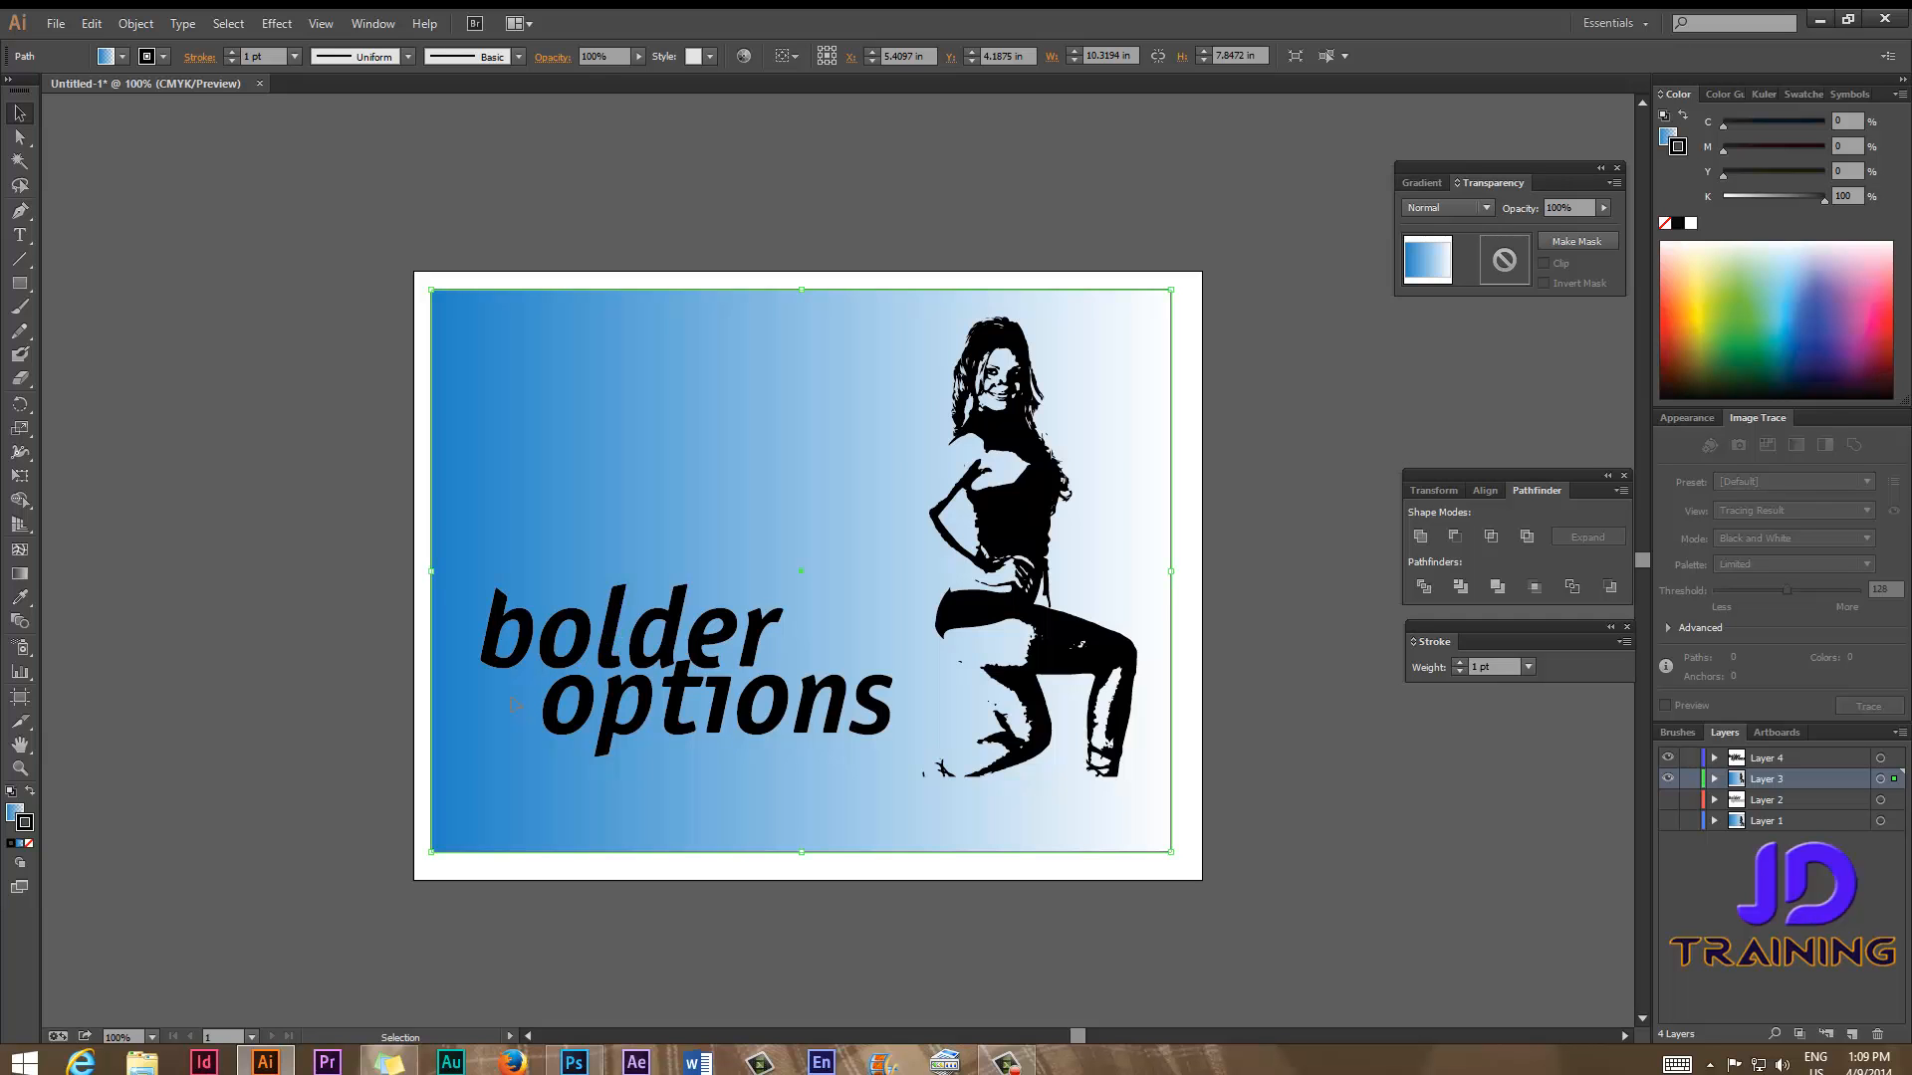
# Directly select all the letters of the word "bolder" and give them a white fill.
pyautogui.click(20, 135)
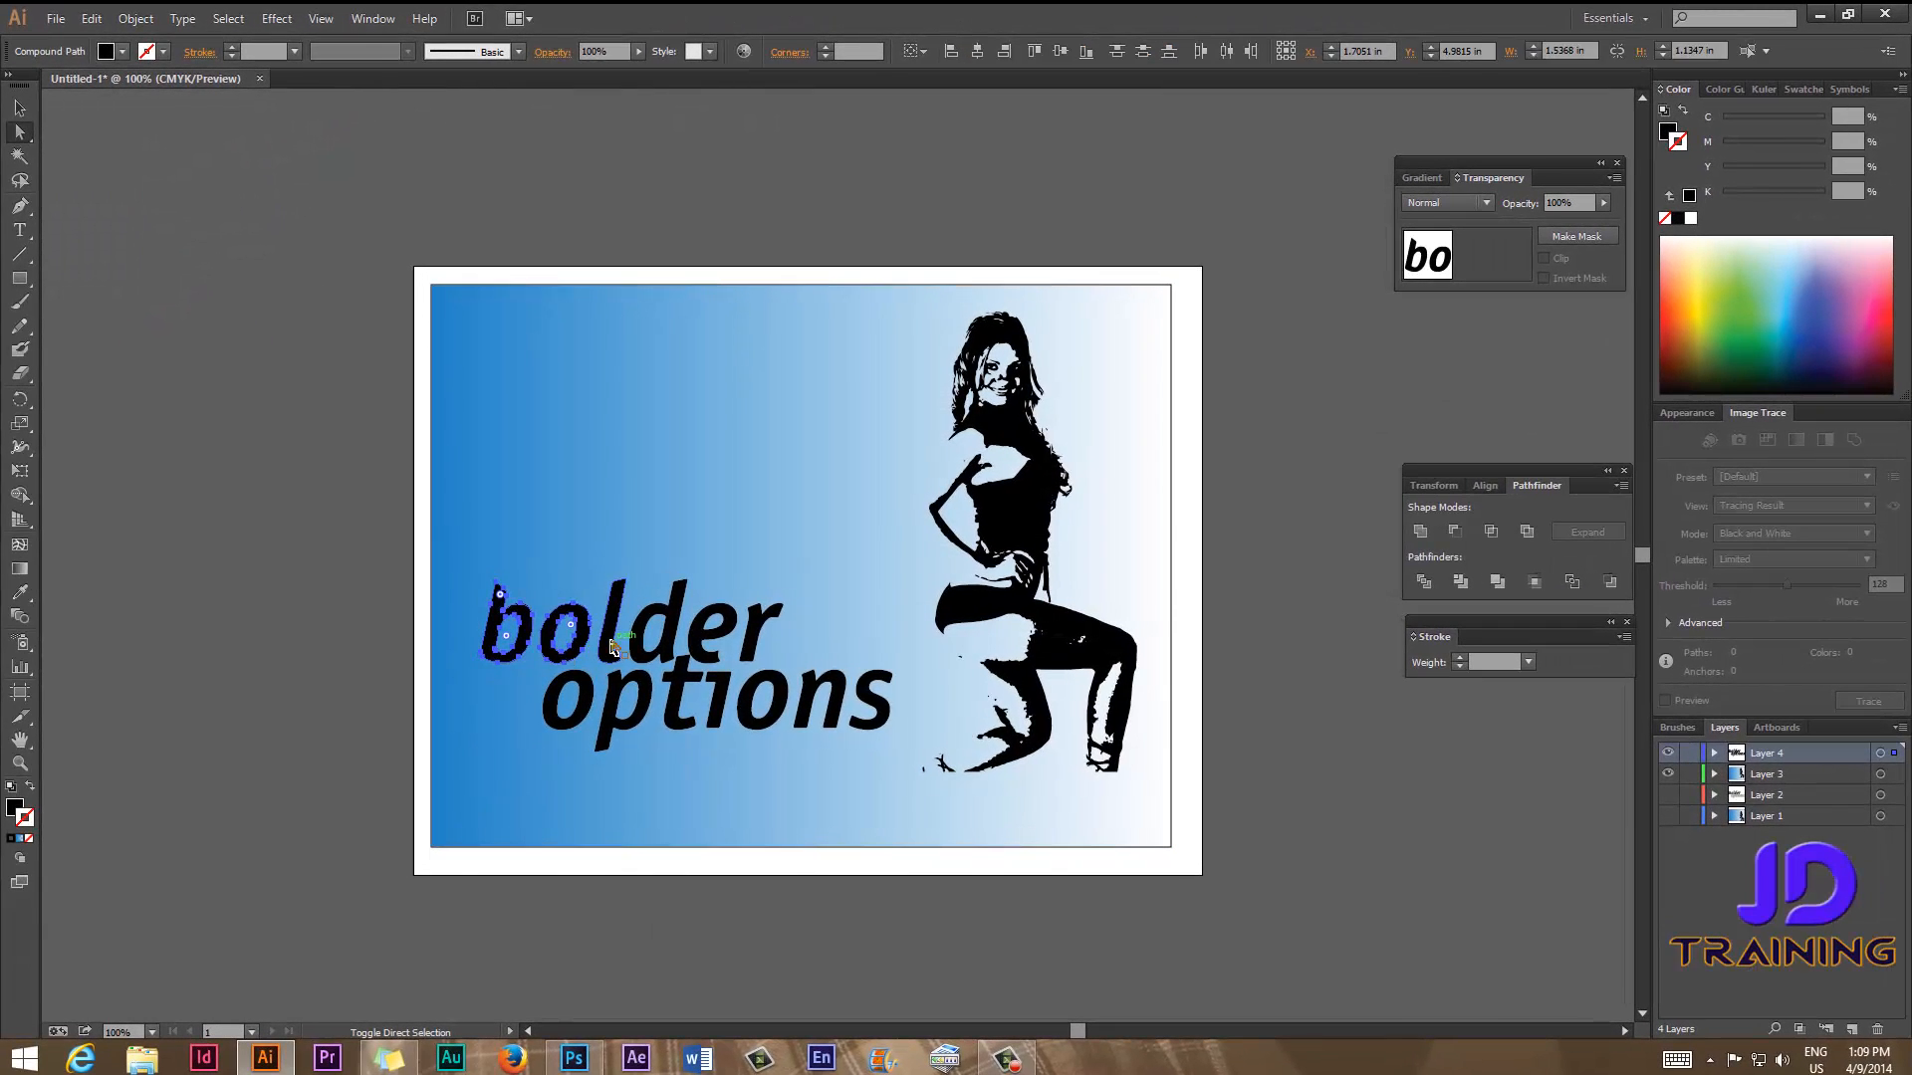
pyautogui.keyDown('shift'); pyautogui.click(612, 648); pyautogui.keyUp('shift')
pyautogui.keyDown('shift'); pyautogui.click(690, 645); pyautogui.keyUp('shift')
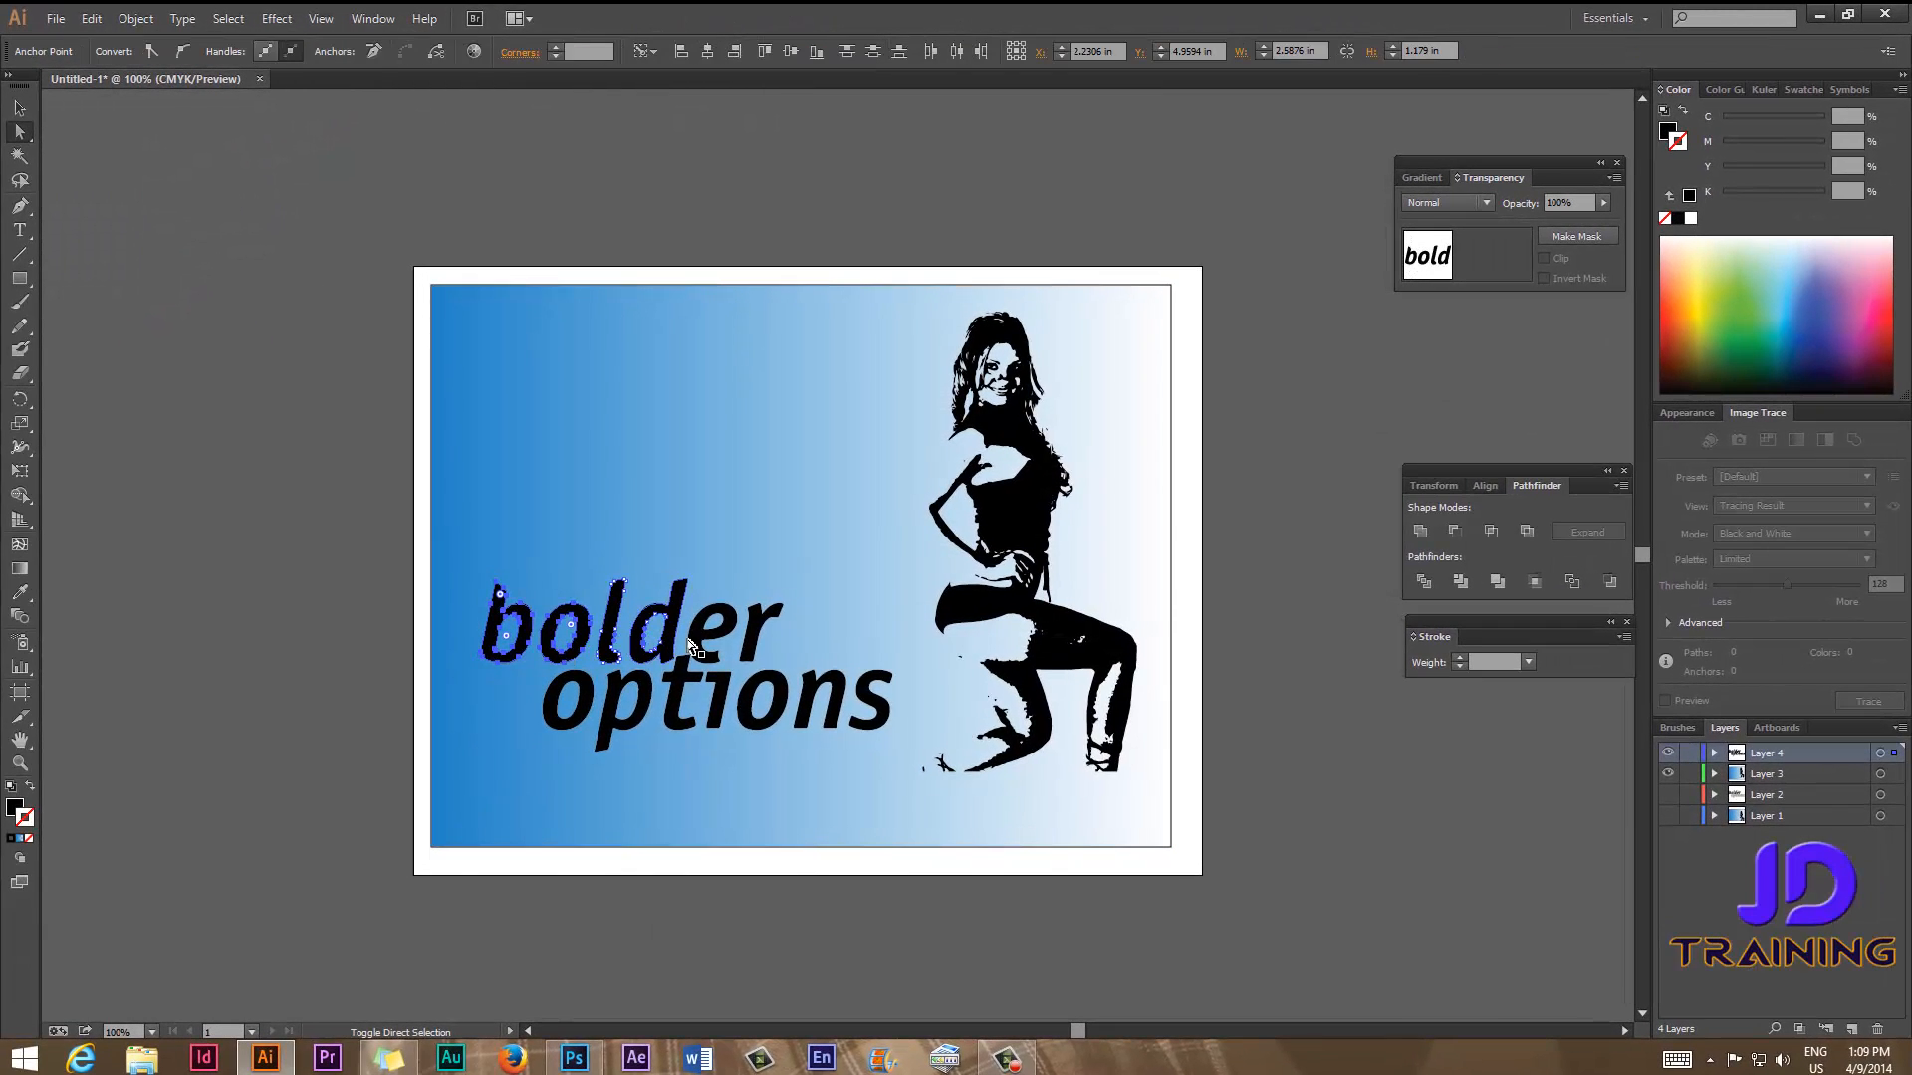
pyautogui.keyDown('shift'); pyautogui.click(709, 645); pyautogui.keyUp('shift')
pyautogui.keyDown('shift'); pyautogui.click(762, 637); pyautogui.keyUp('shift')
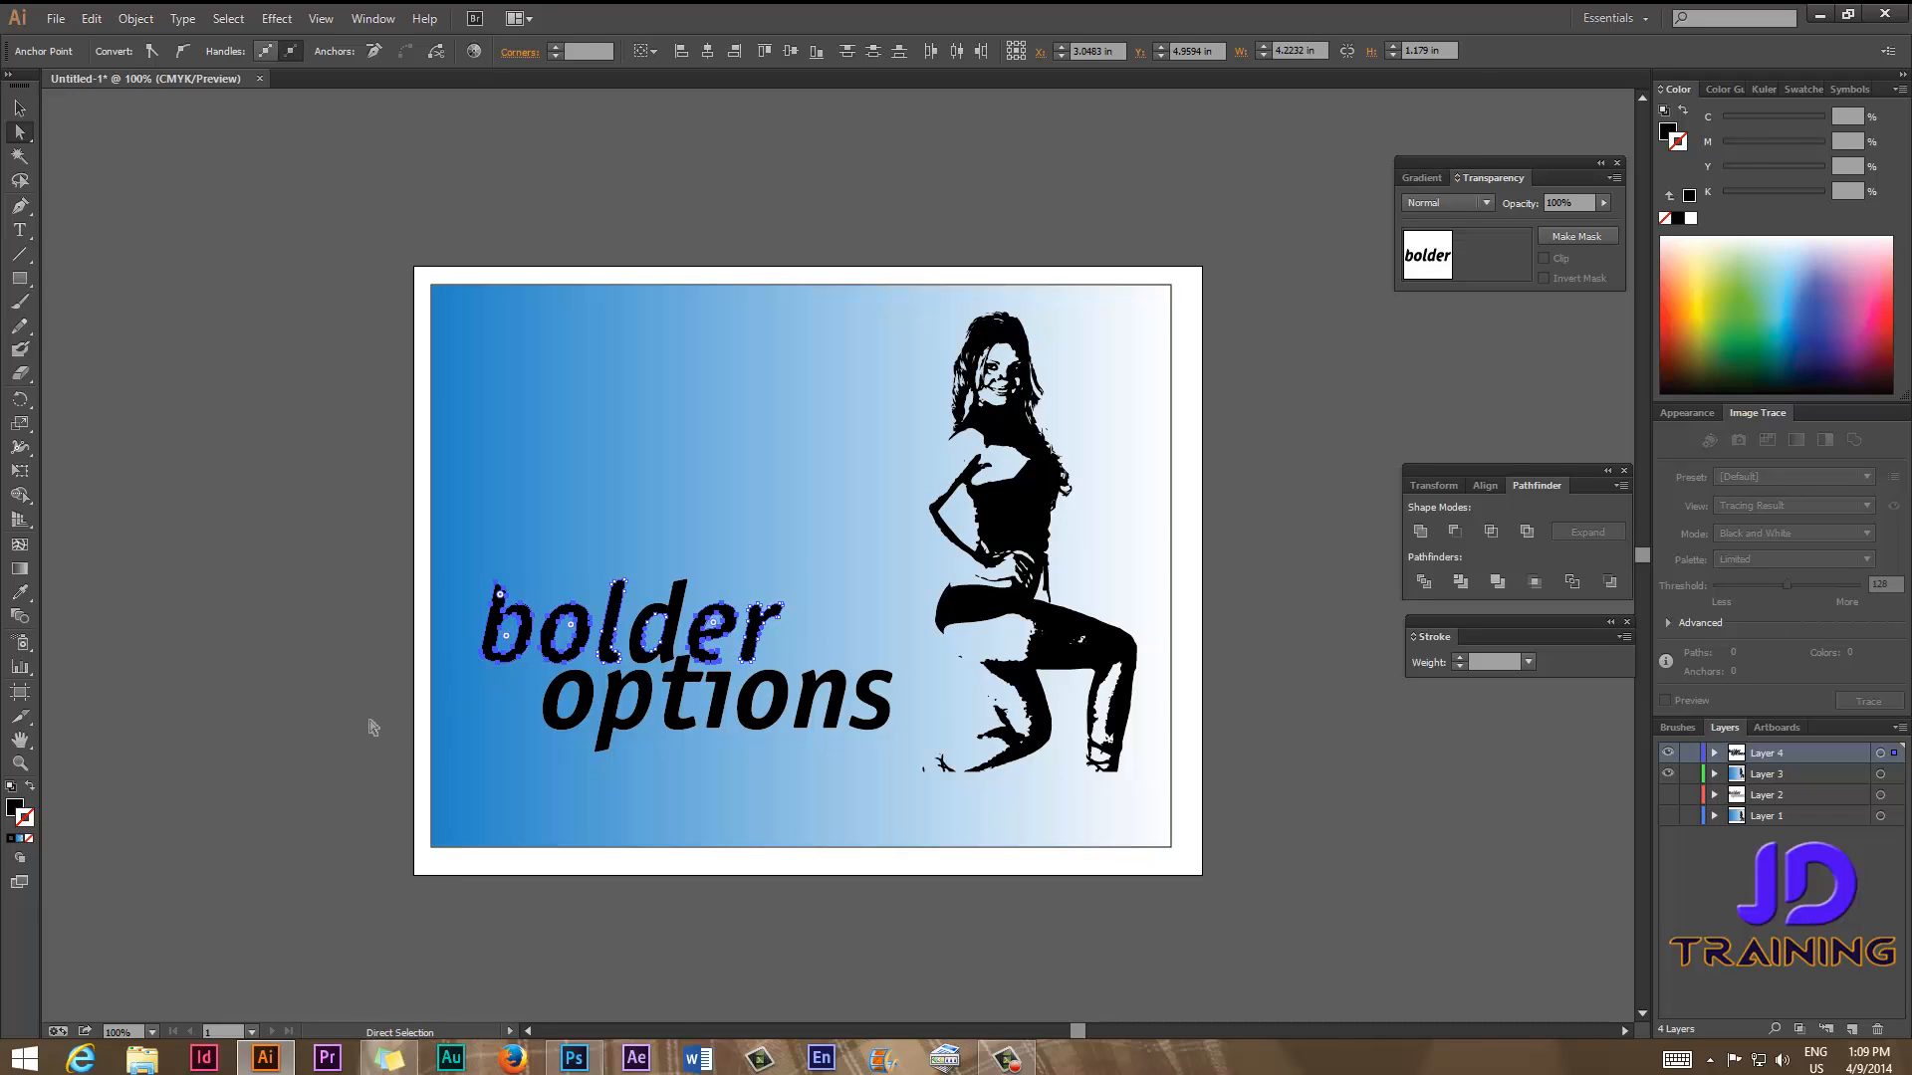
pyautogui.keyDown('shift'); pyautogui.click(673, 610); pyautogui.keyUp('shift')
pyautogui.click(15, 808)
pyautogui.doubleClick(16, 808)
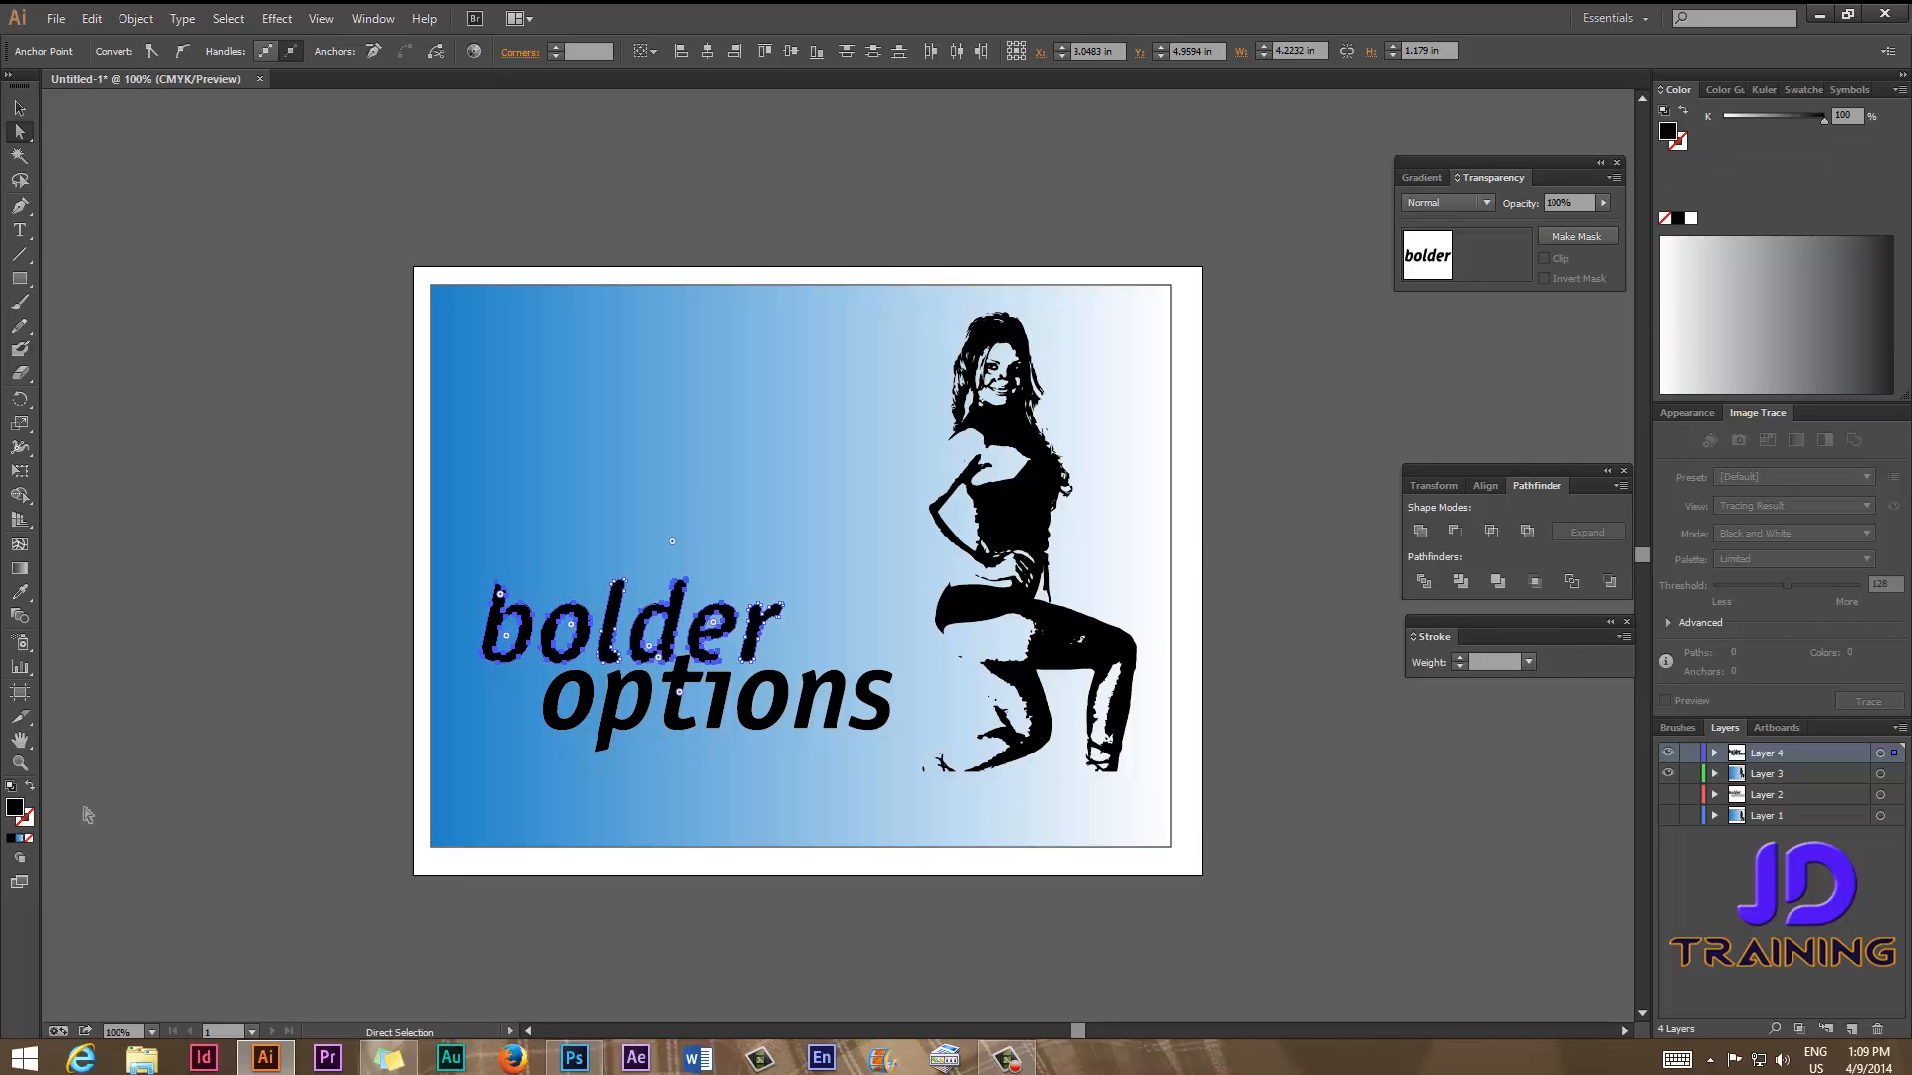
pyautogui.click(1513, 518)
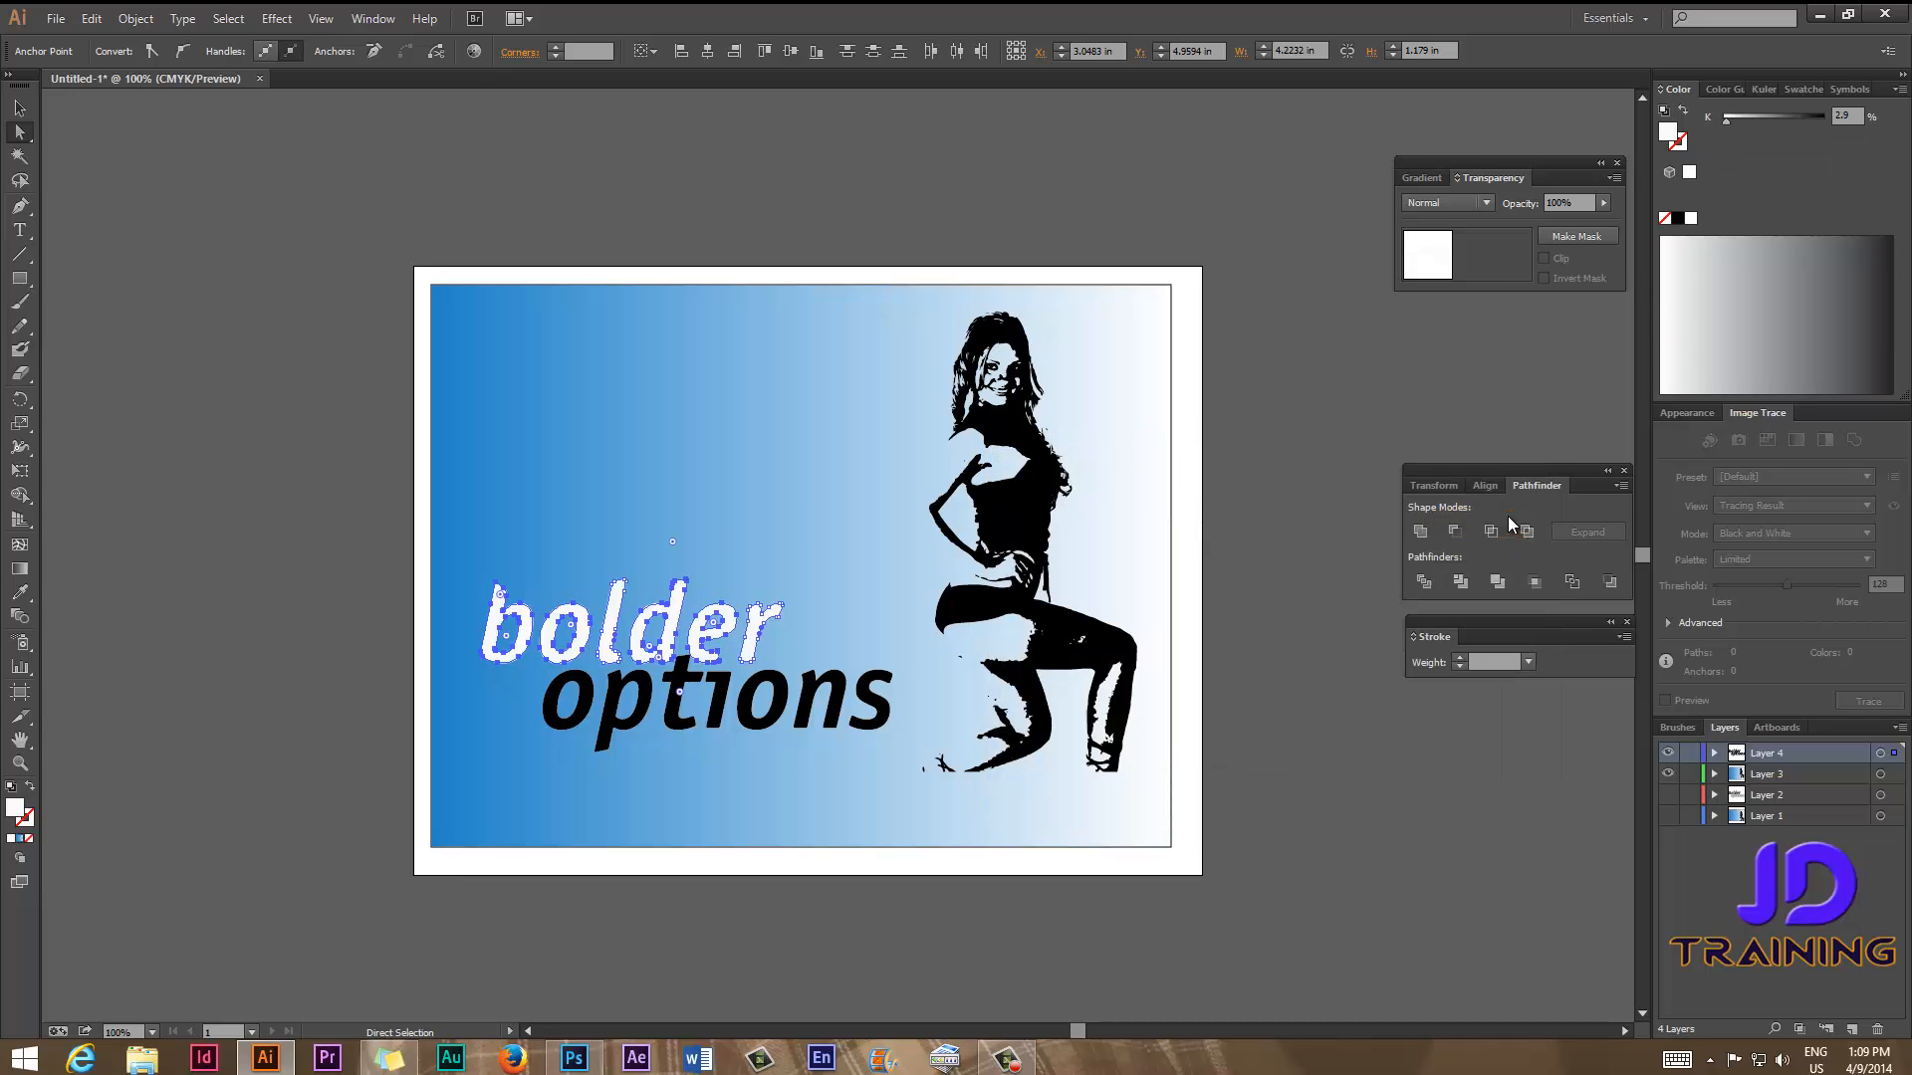
# Give the selected "bolder" letters a black stroke (#000000) and deselect them.
pyautogui.doubleClick(26, 819)
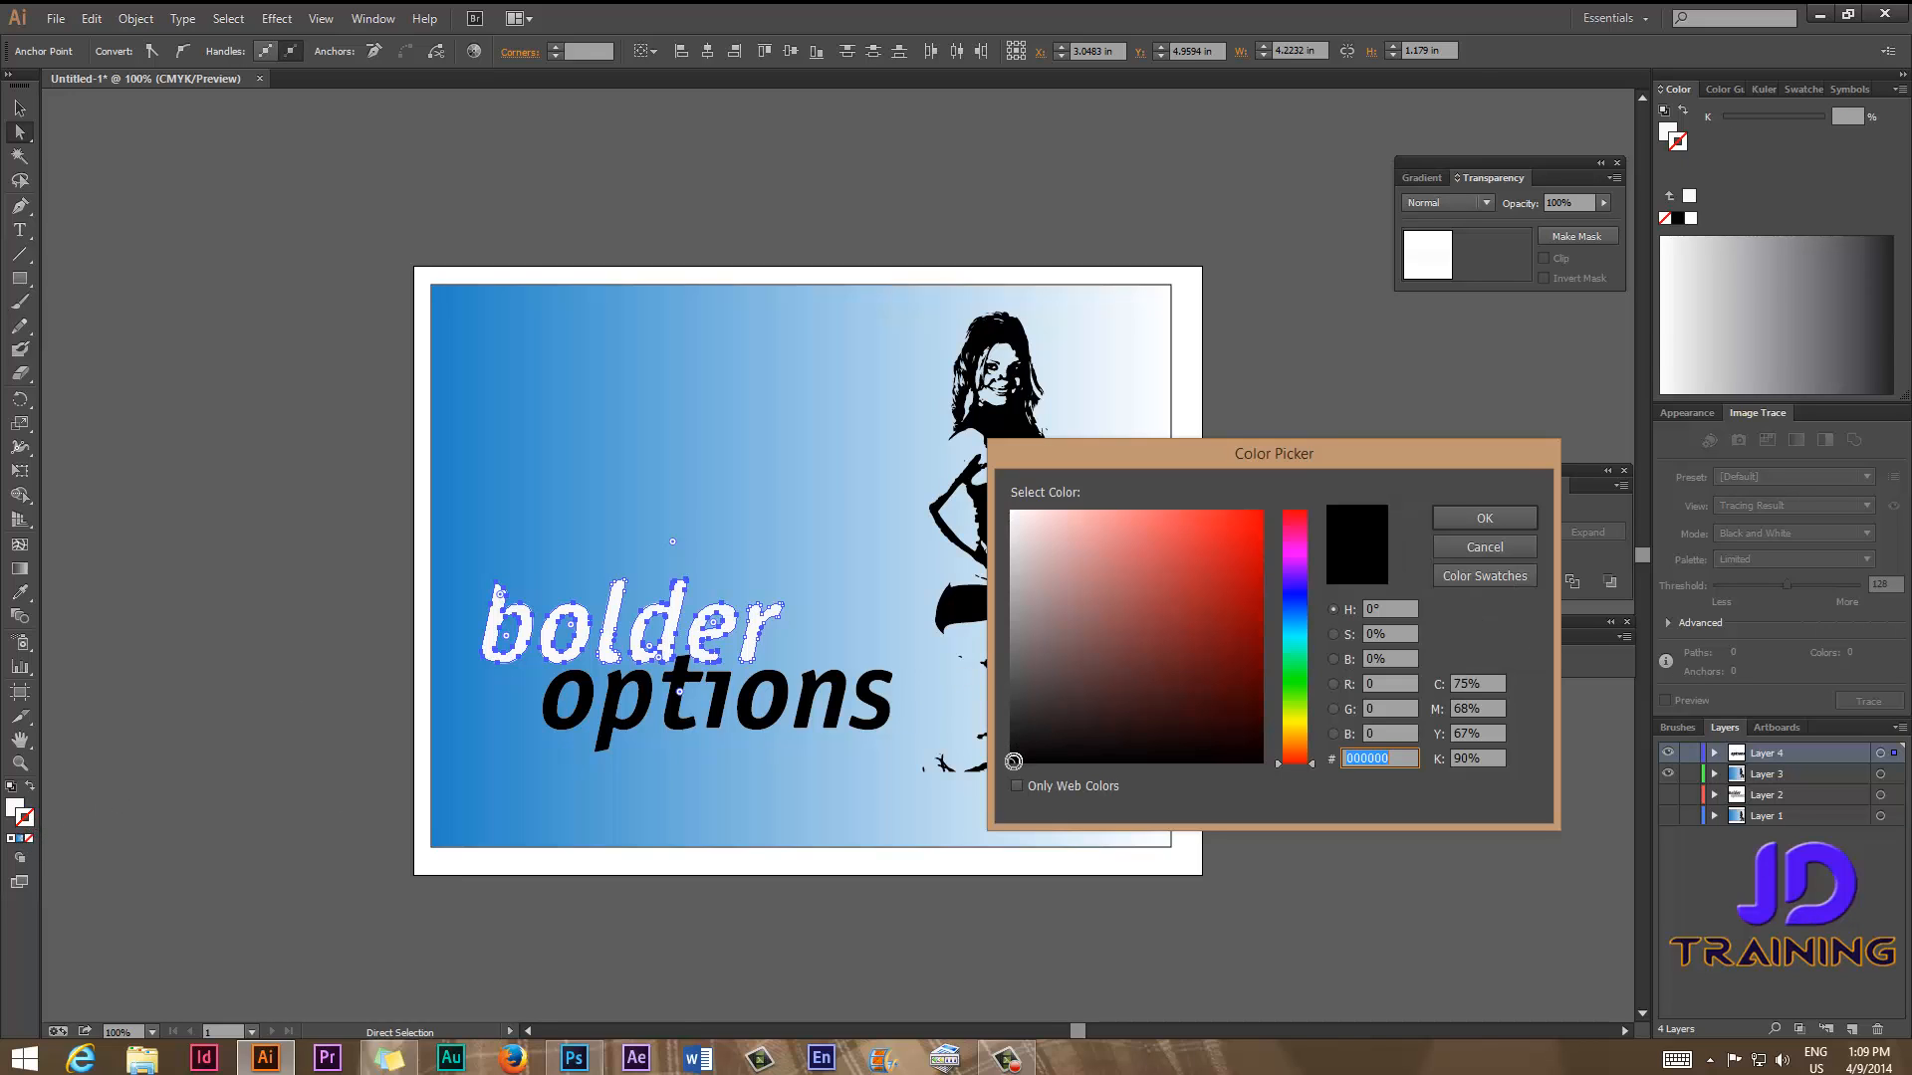
pyautogui.click(1013, 759)
pyautogui.click(1500, 523)
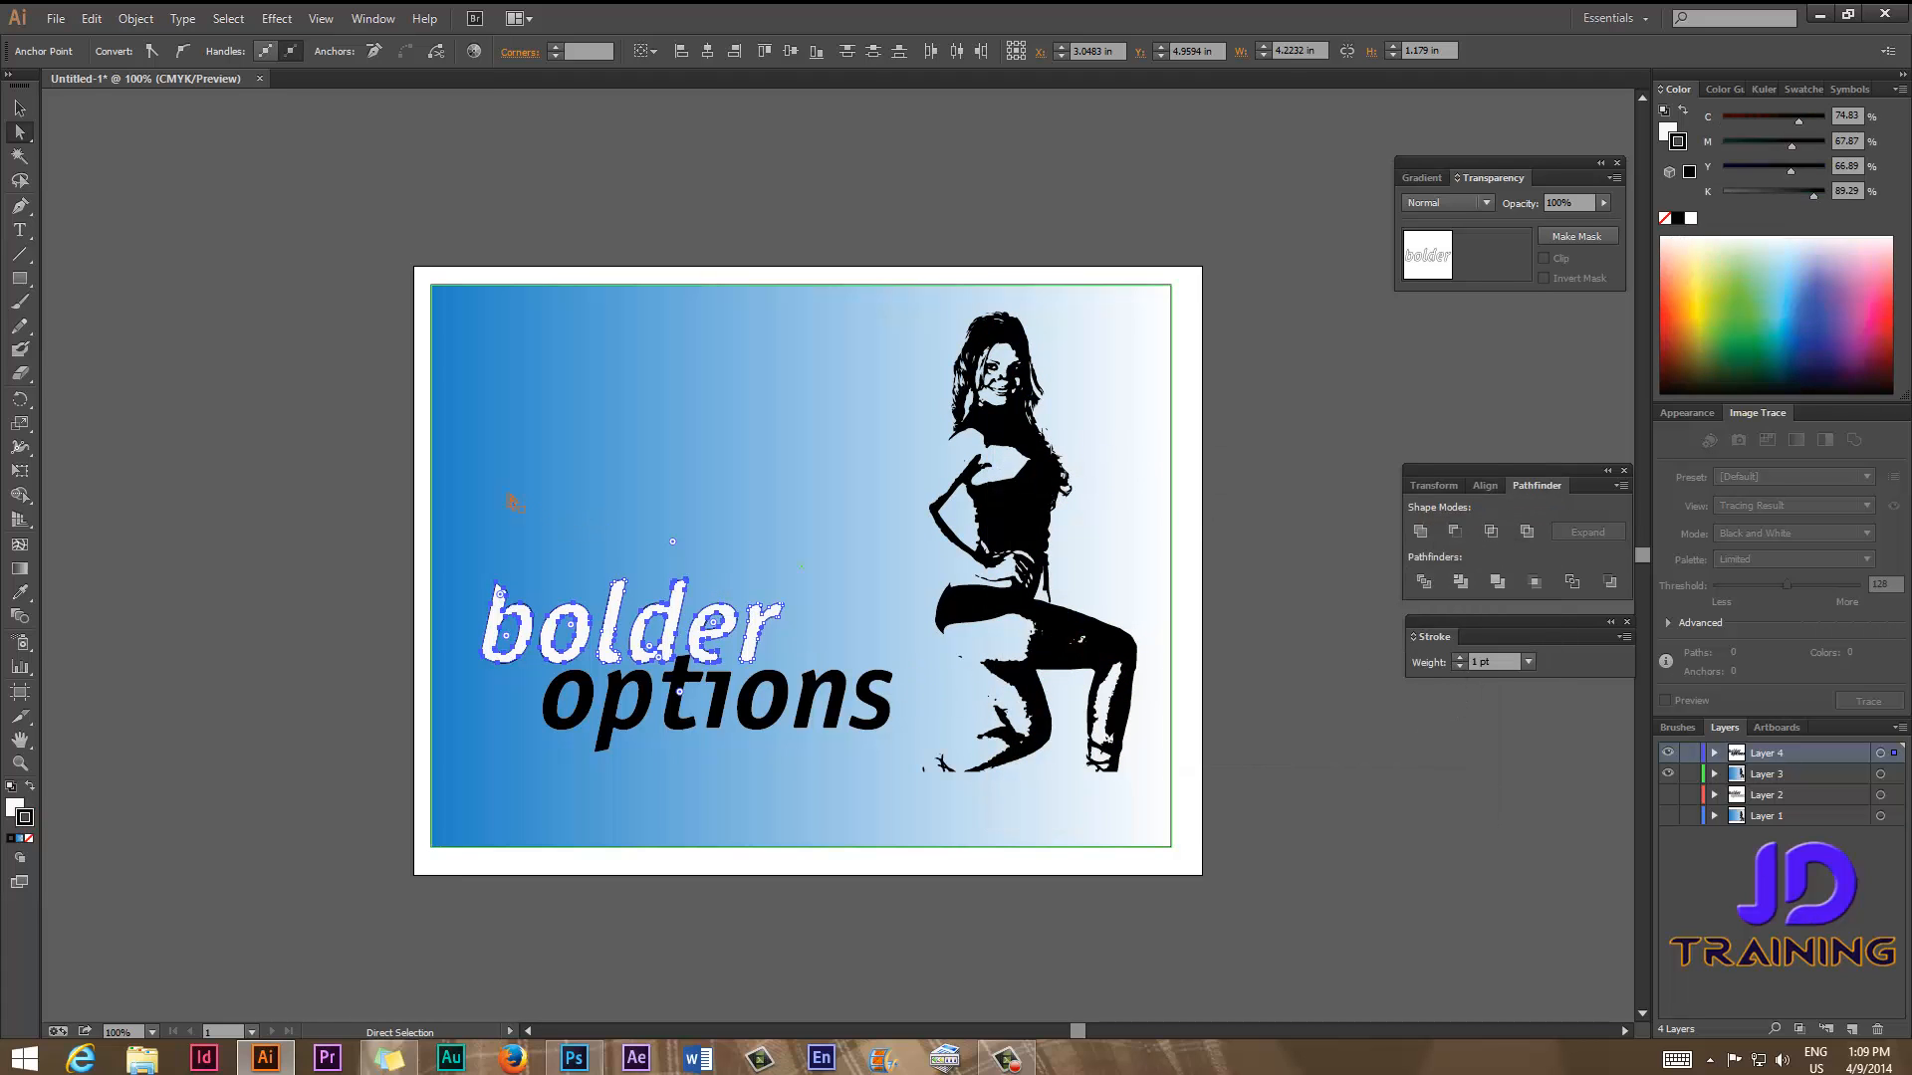
pyautogui.click(430, 470)
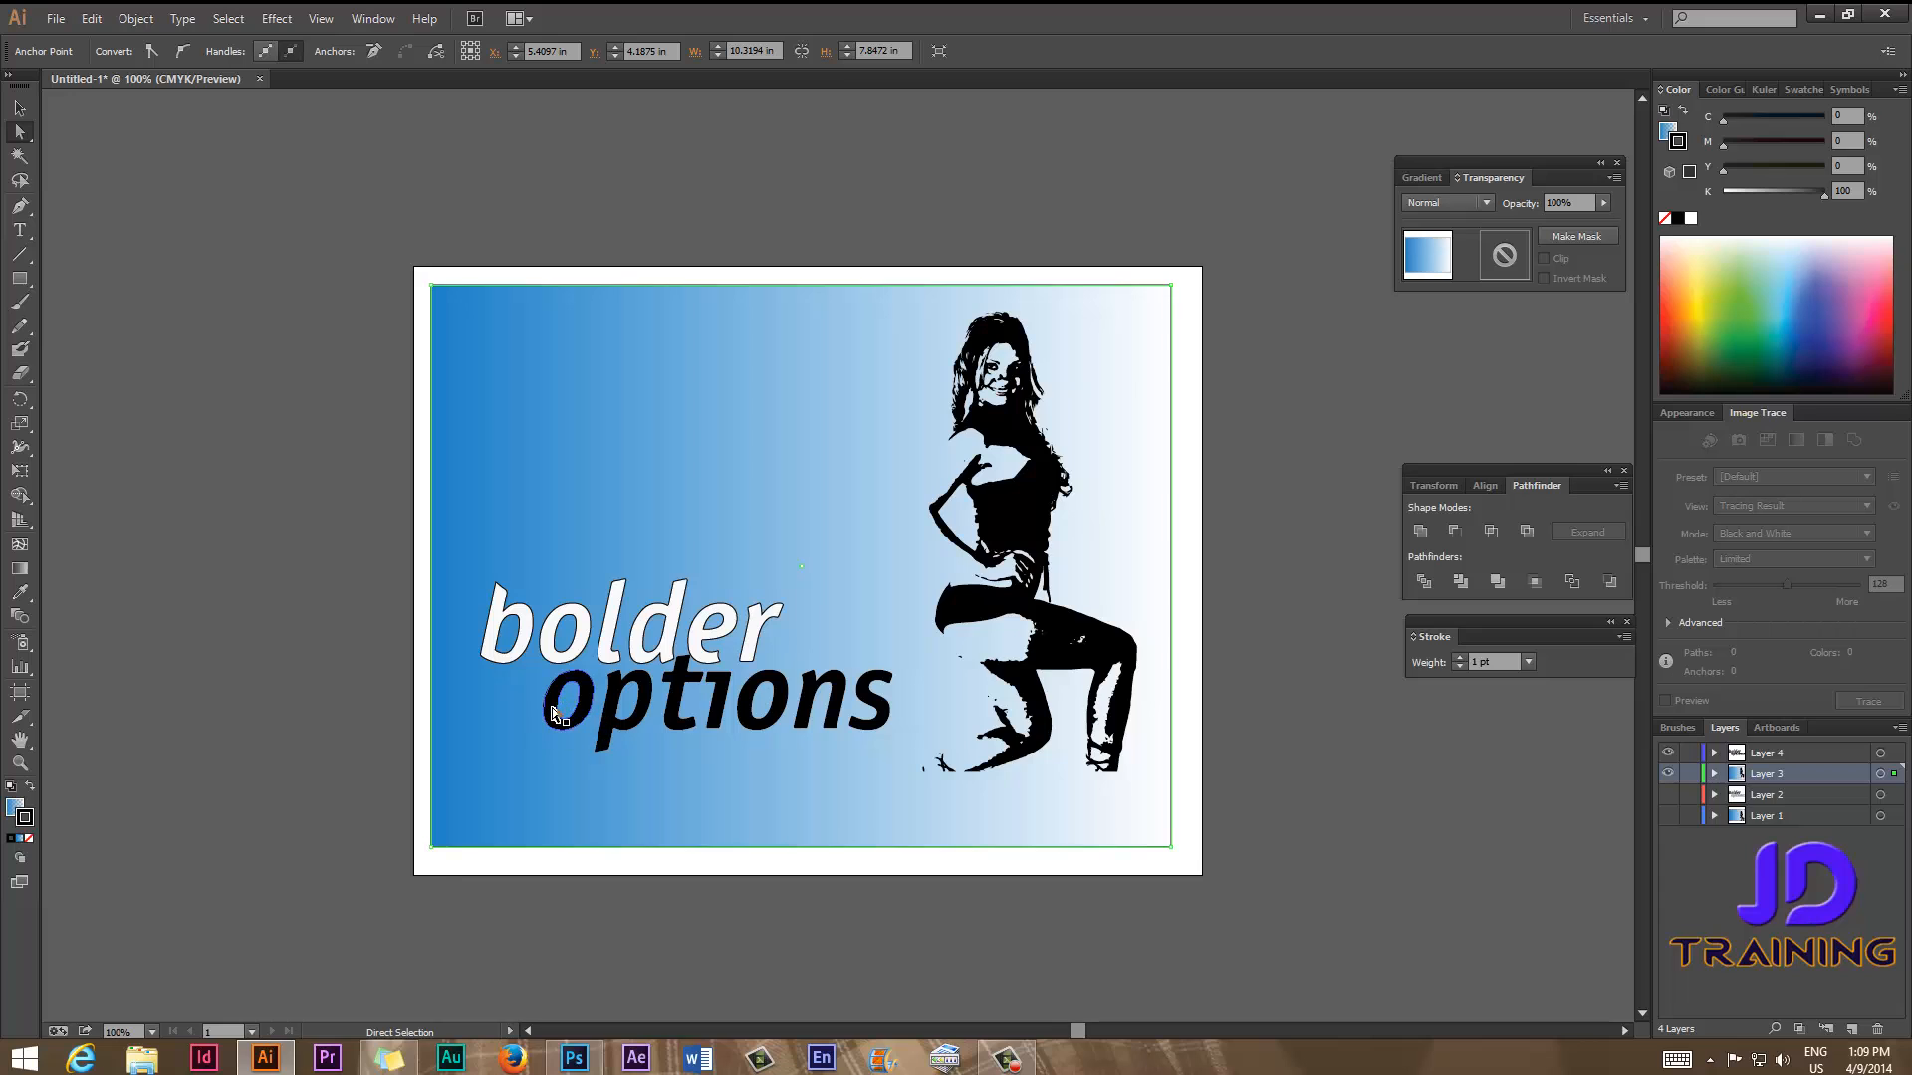
# Directly select all the letters of the word "options".
pyautogui.click(551, 713)
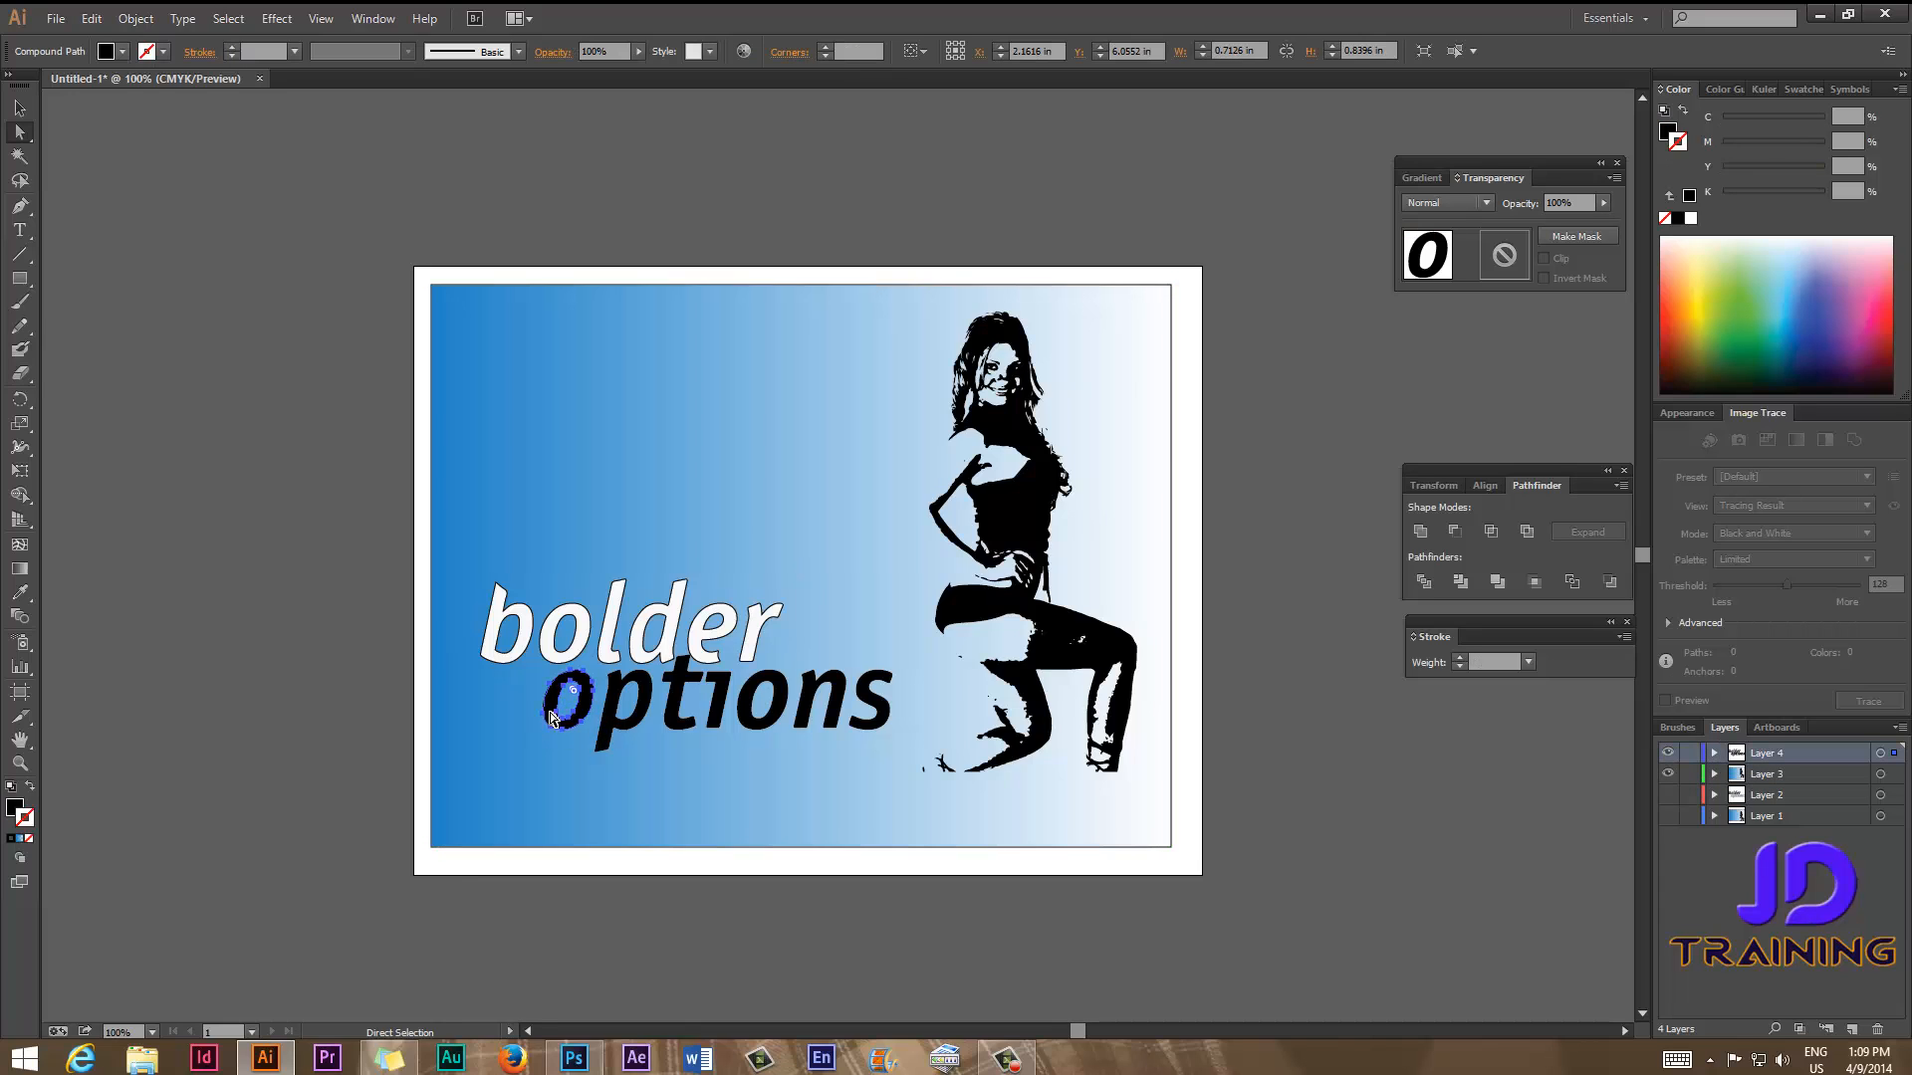
pyautogui.keyDown('shift'); pyautogui.click(625, 711); pyautogui.keyUp('shift')
pyautogui.keyDown('shift'); pyautogui.click(687, 707); pyautogui.keyUp('shift')
pyautogui.keyDown('shift'); pyautogui.click(723, 707); pyautogui.keyUp('shift')
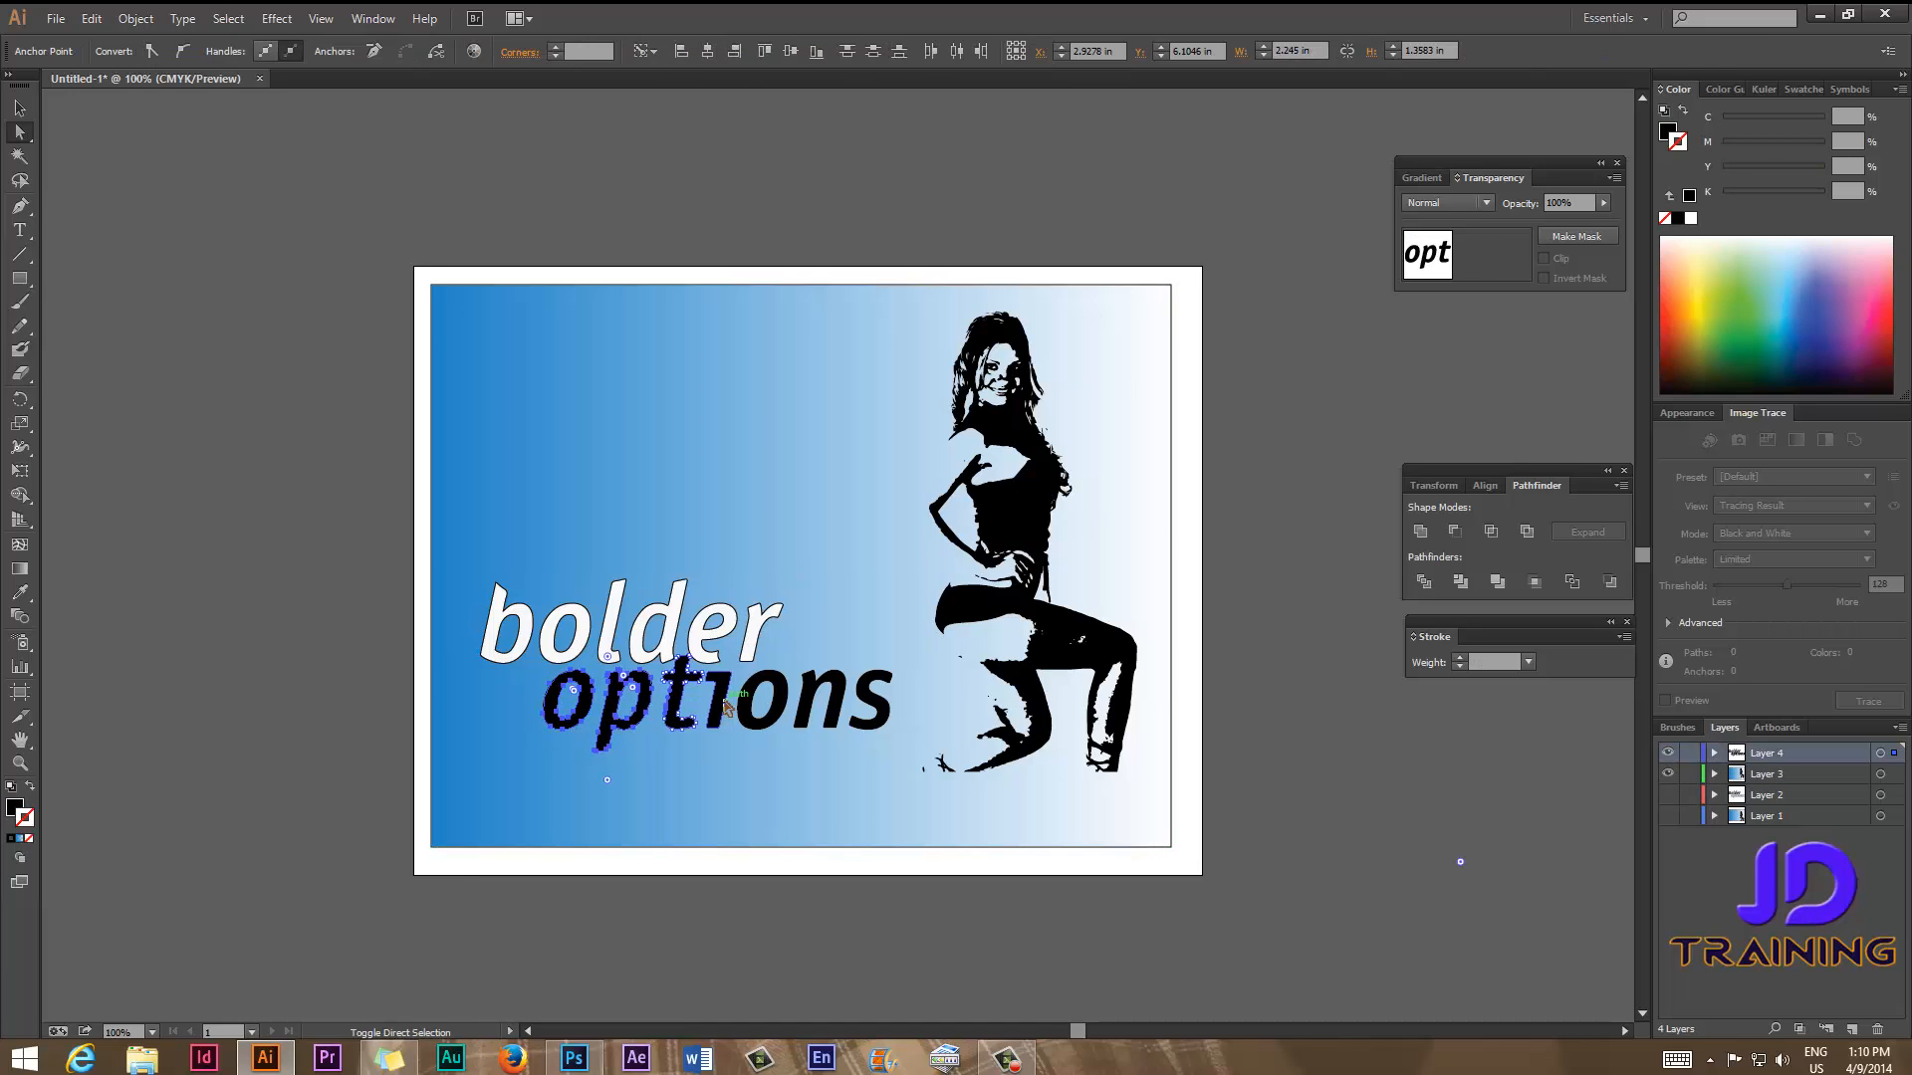
pyautogui.keyDown('shift'); pyautogui.click(766, 705); pyautogui.keyUp('shift')
pyautogui.keyDown('shift'); pyautogui.click(816, 705); pyautogui.keyUp('shift')
pyautogui.keyDown('shift'); pyautogui.click(870, 705); pyautogui.keyUp('shift')
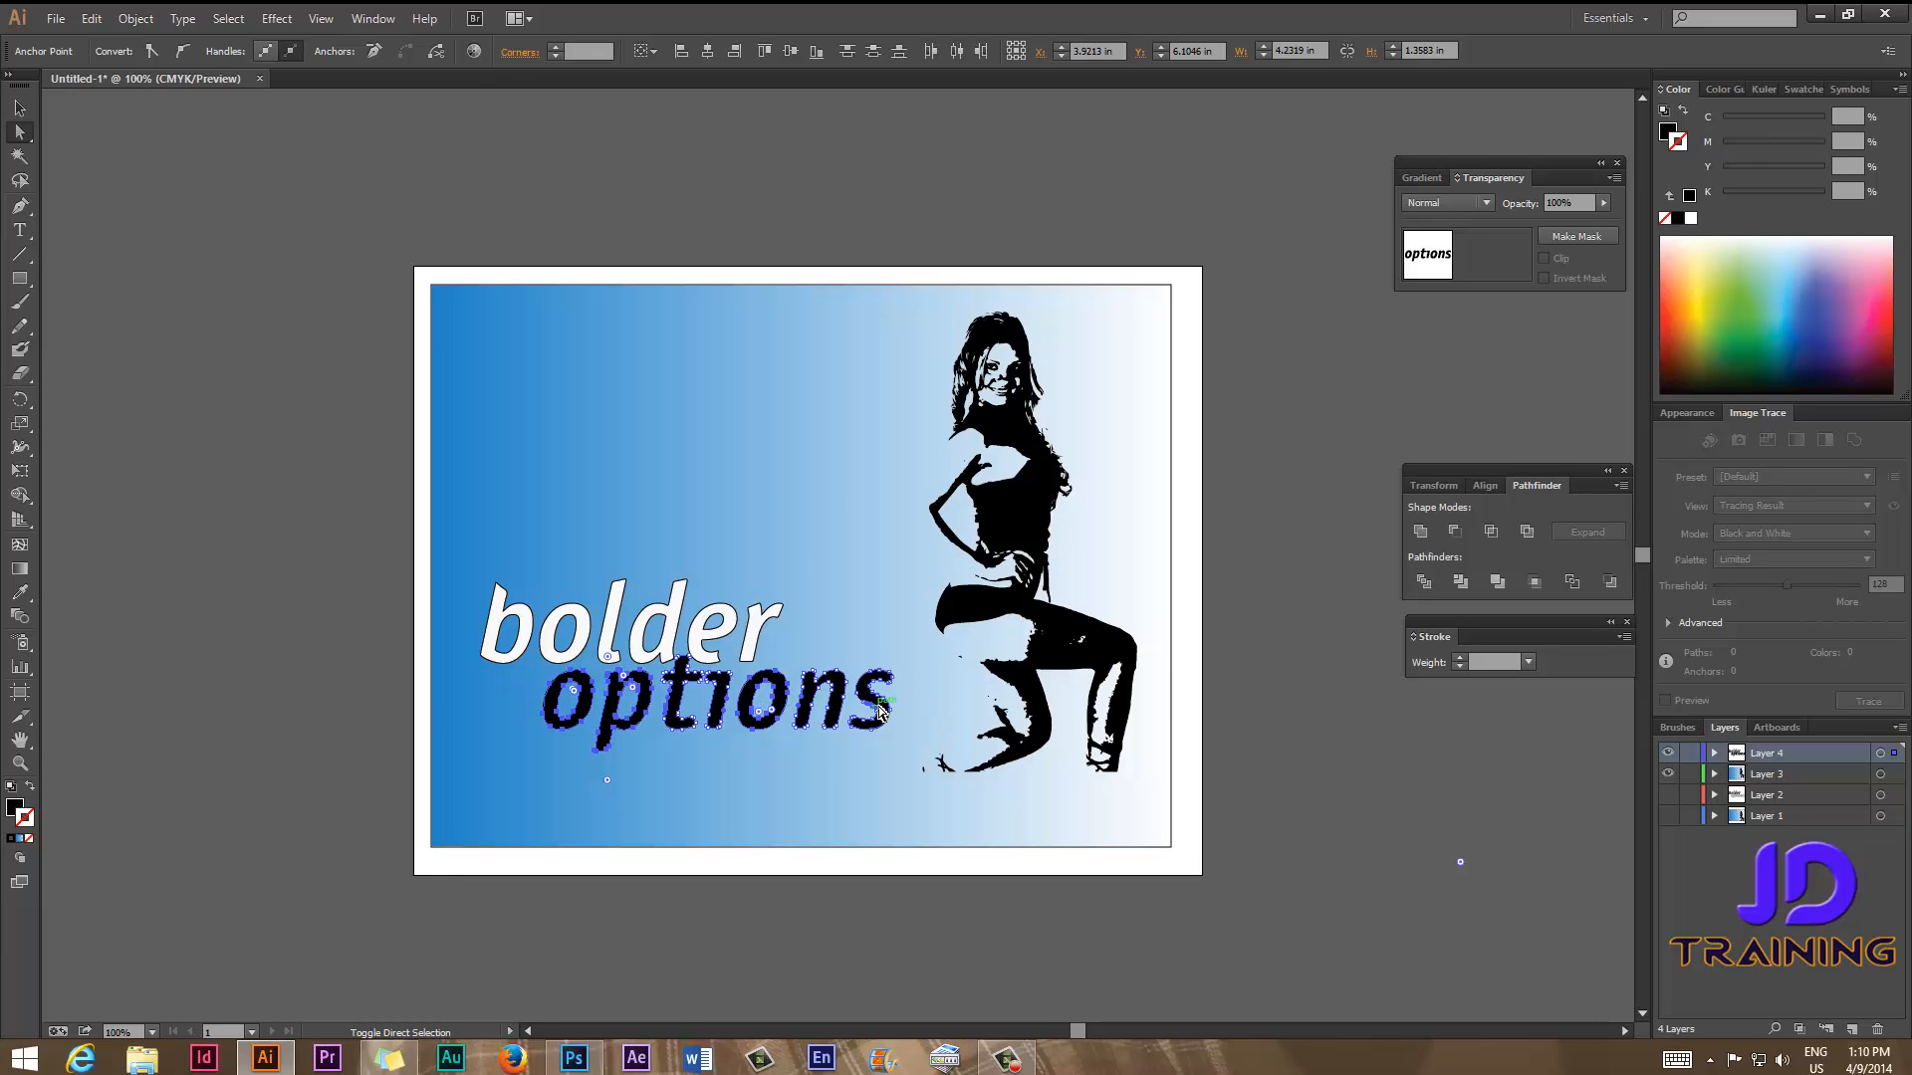
# Give the selected "options" letters a near-white stroke (#F9F9F9) and deselect them.
pyautogui.doubleClick(27, 818)
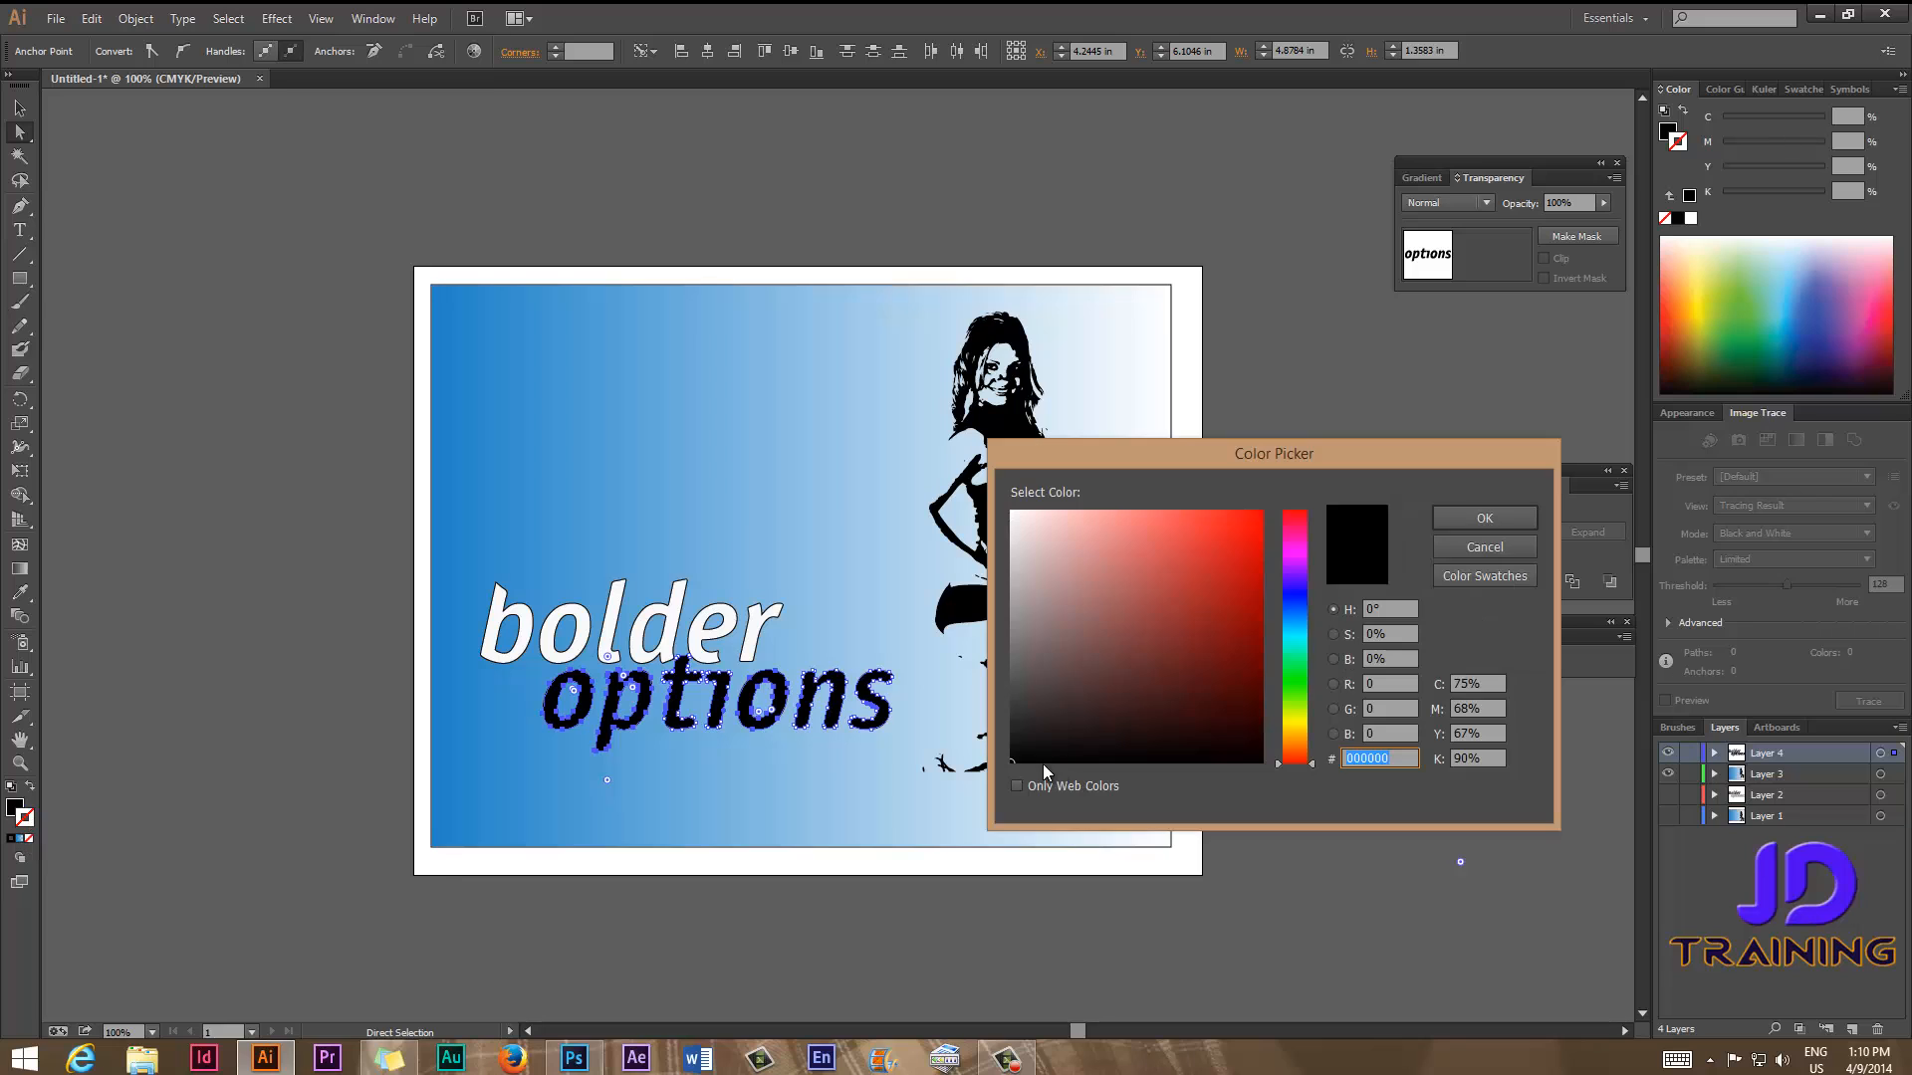
pyautogui.click(1012, 517)
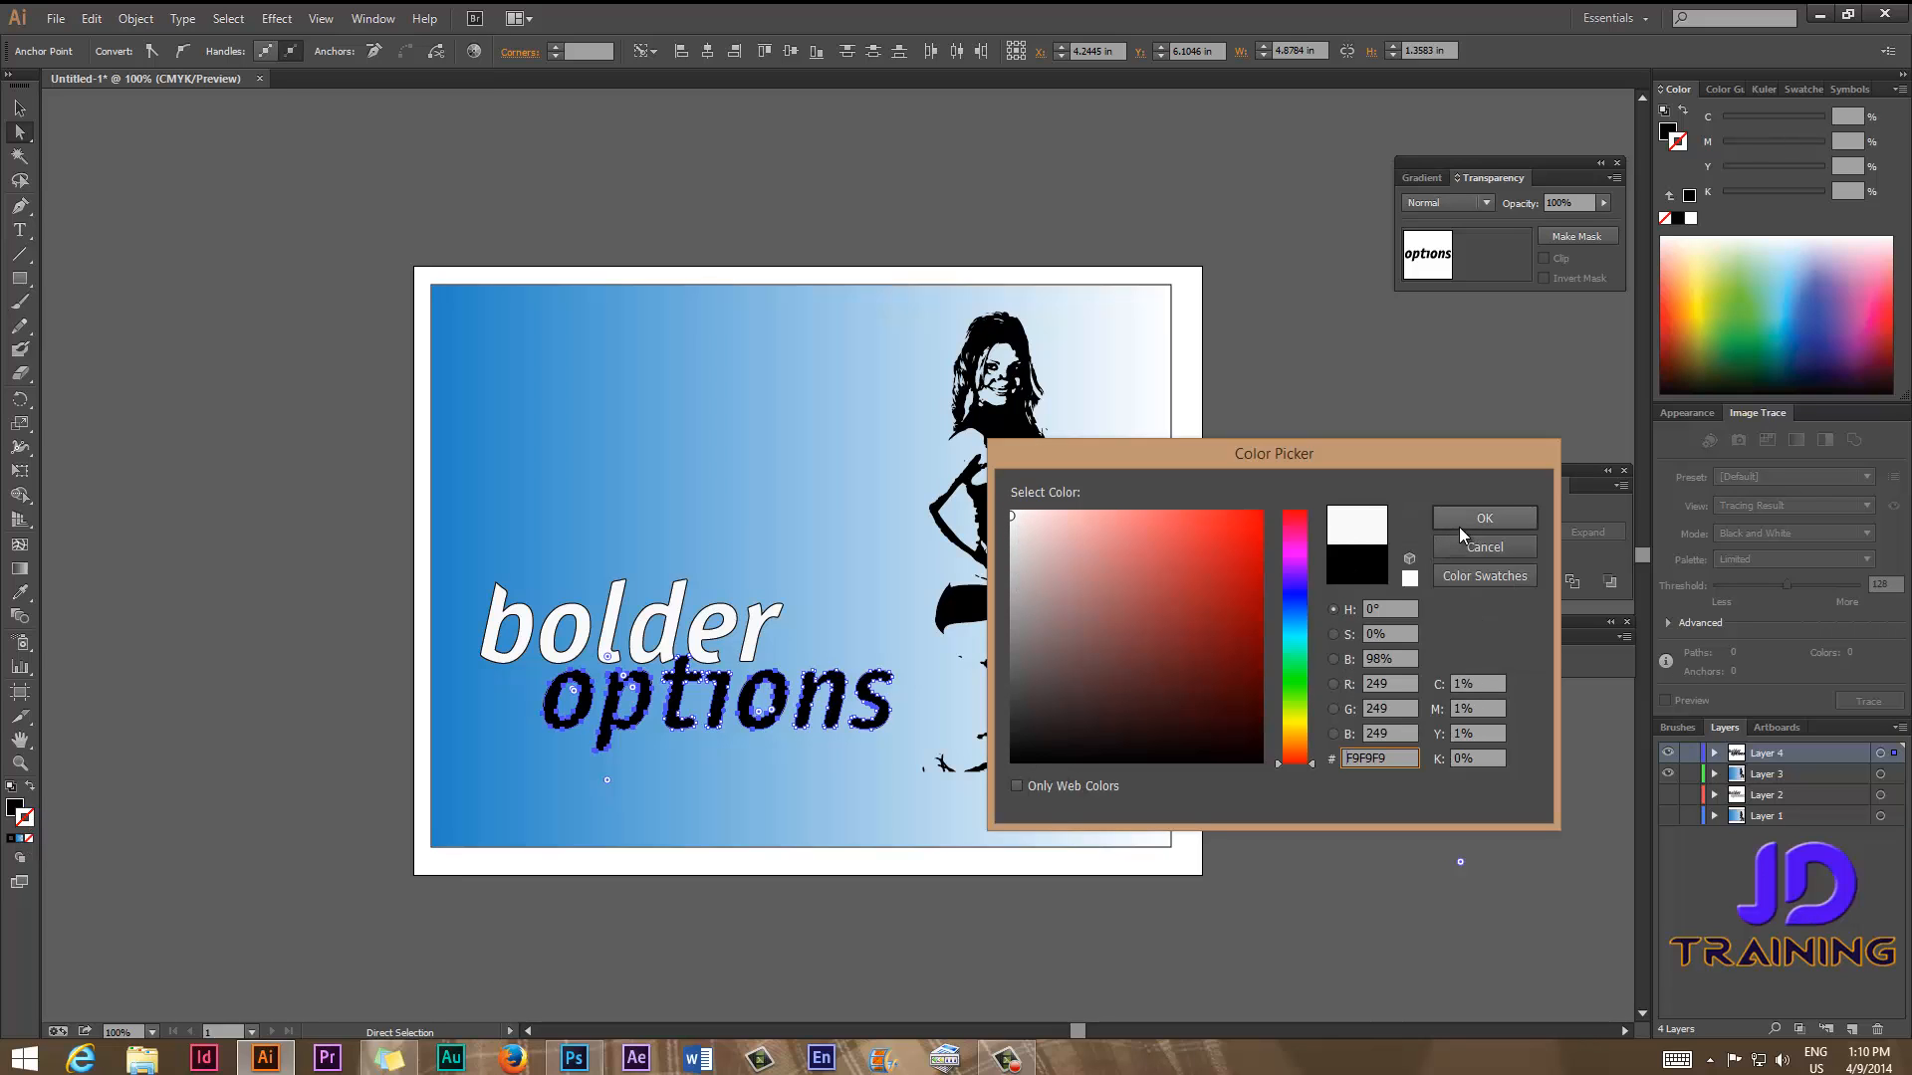
pyautogui.click(1473, 519)
pyautogui.click(222, 760)
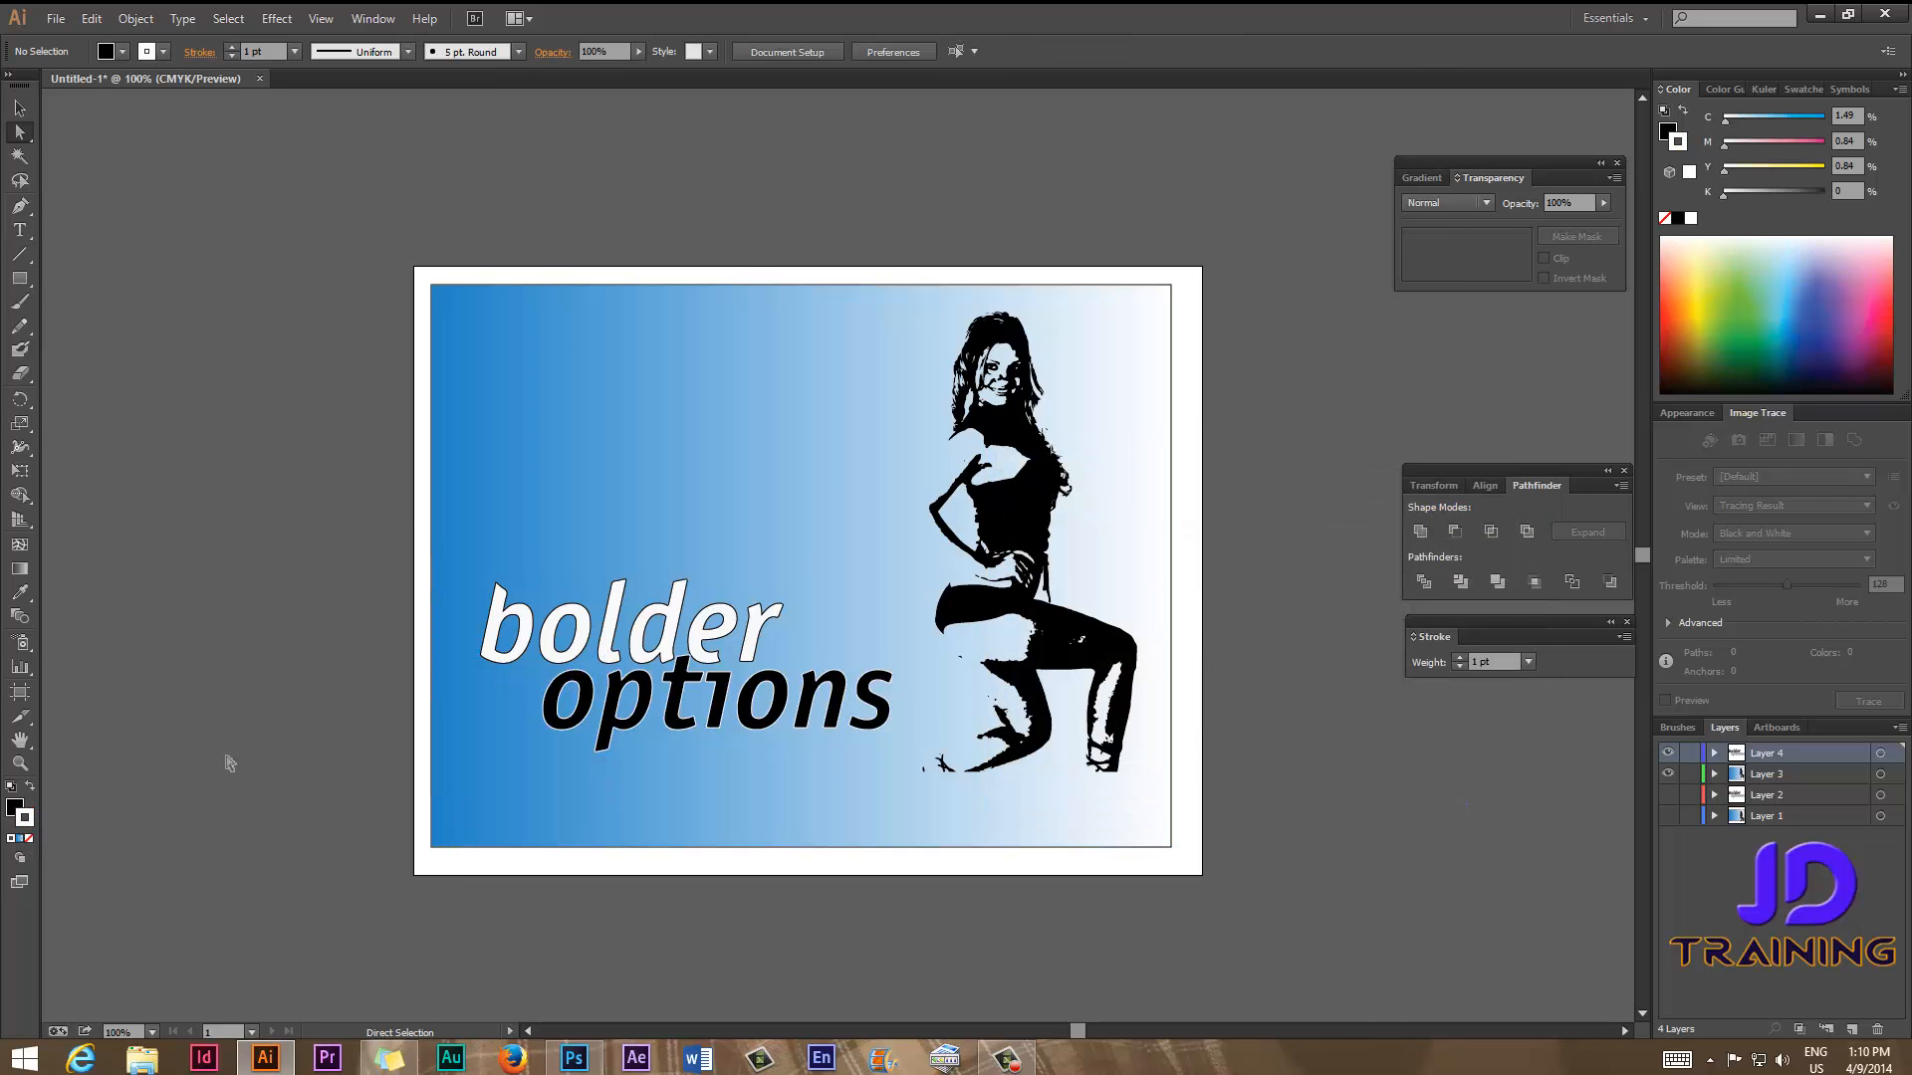
# Examine the outlines and edge quality of the "bolder options" lettering up close, then the whole artwork.
pyautogui.press('v')
pyautogui.hotkey('ctrl', '+')
pyautogui.hotkey('ctrl', '+')
pyautogui.press('space')
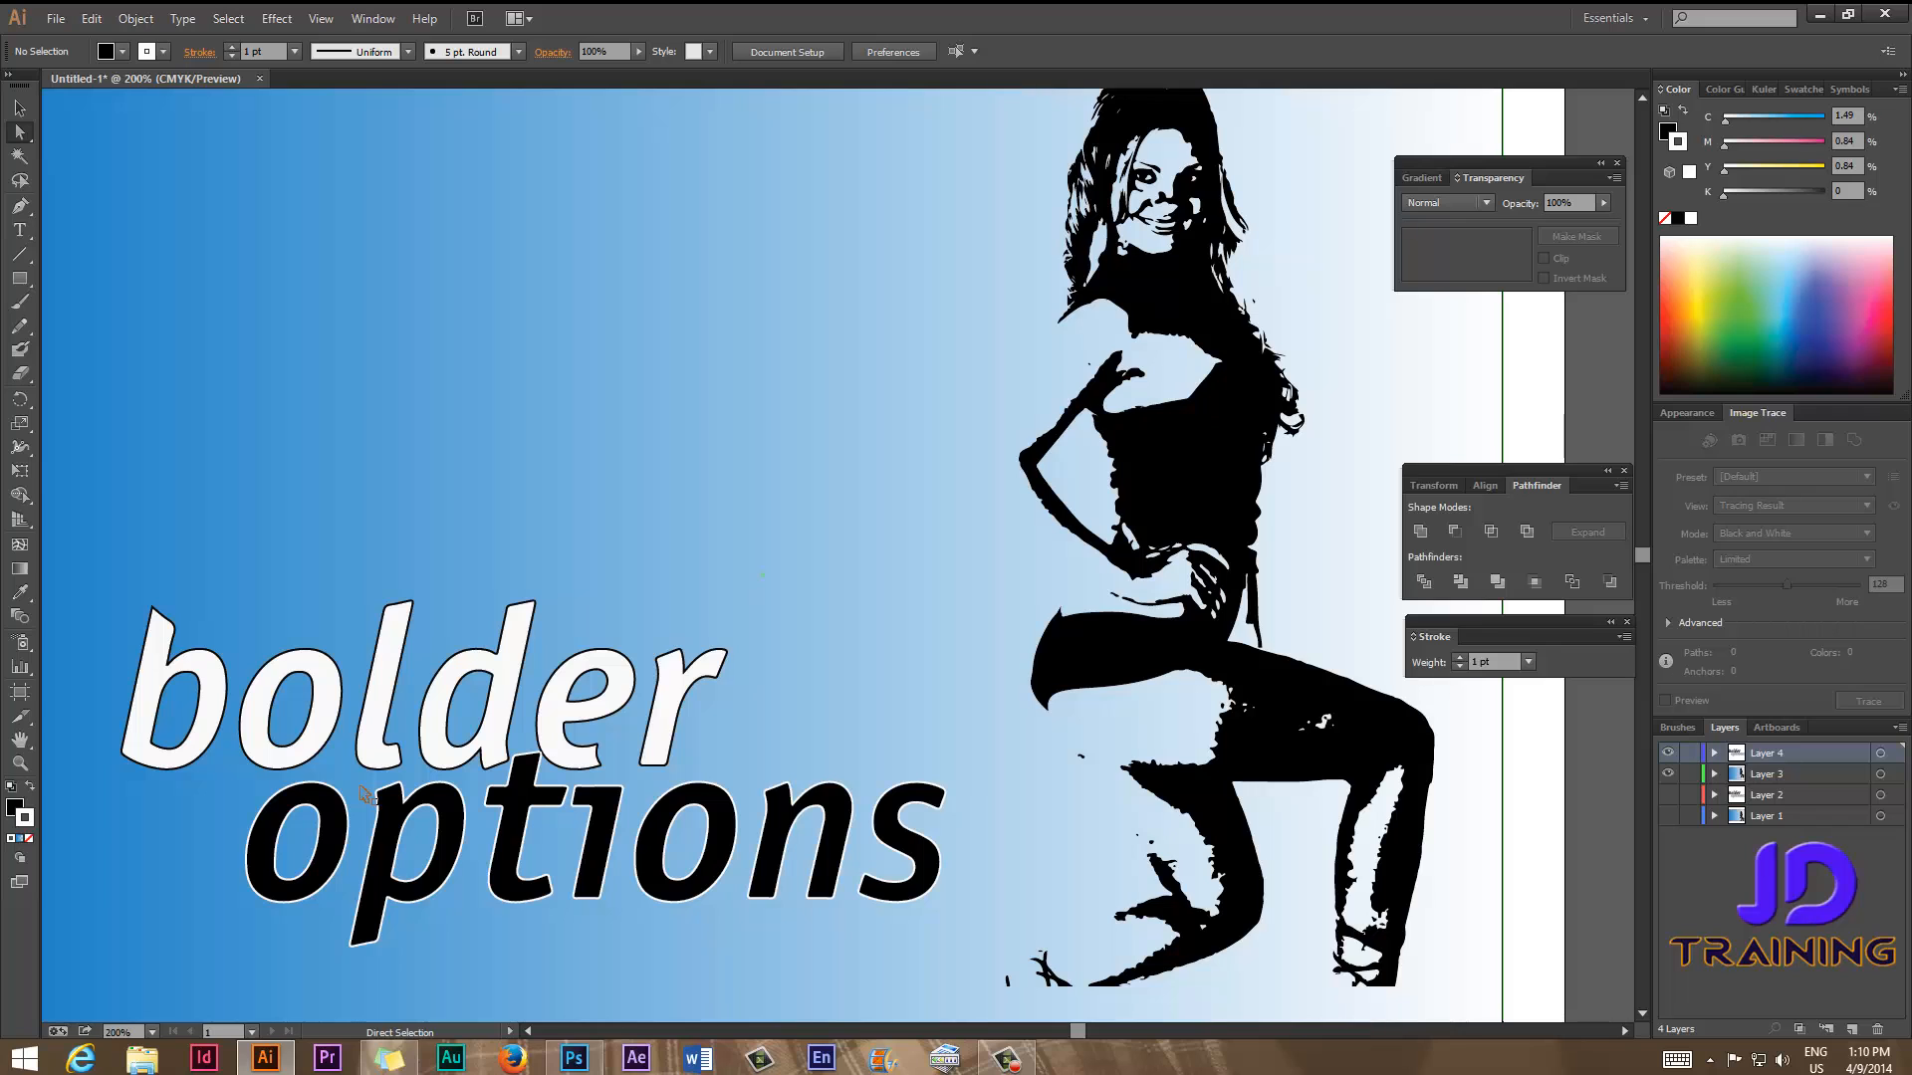
pyautogui.hotkey('ctrl', '+')
pyautogui.hotkey('ctrl', '+')
pyautogui.hotkey('ctrl', '+')
pyautogui.hotkey('ctrl', '+')
pyautogui.hotkey('ctrl', '+')
pyautogui.hotkey('ctrl', '+')
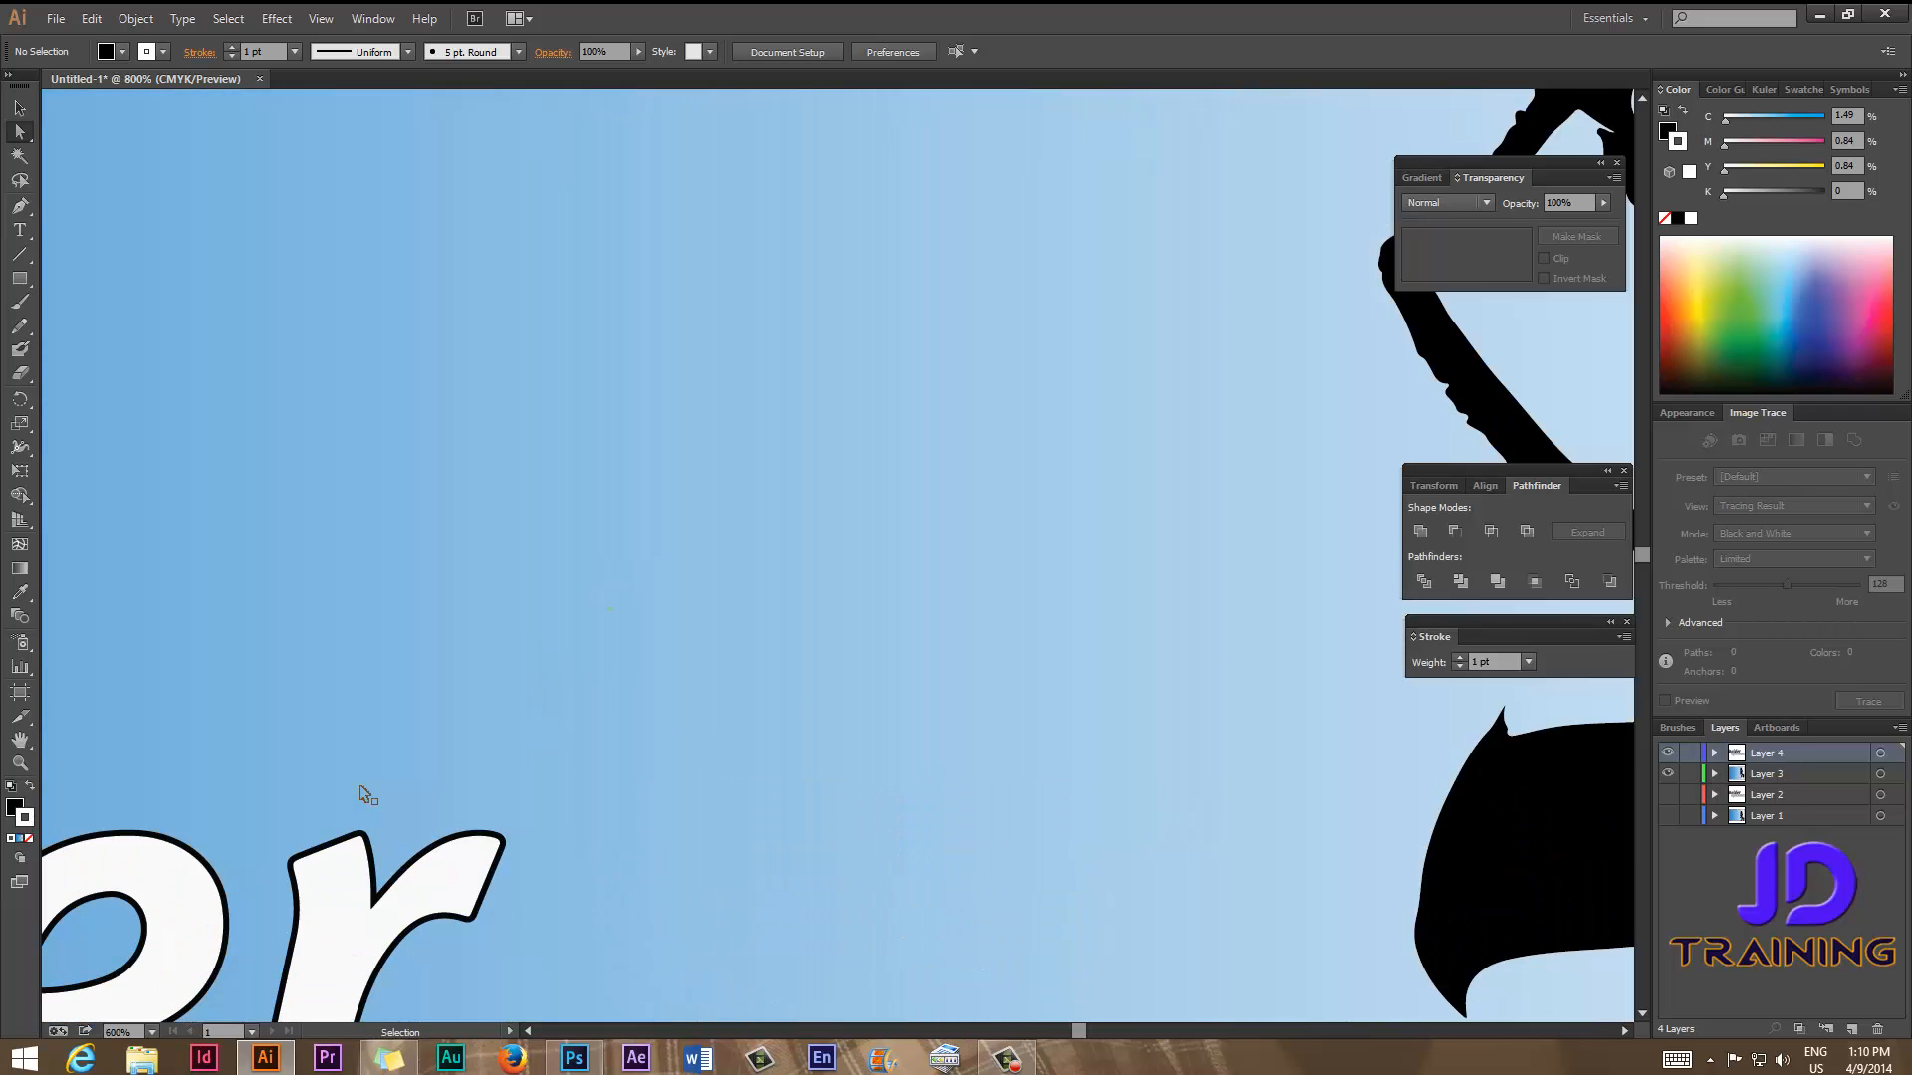
pyautogui.press('space')
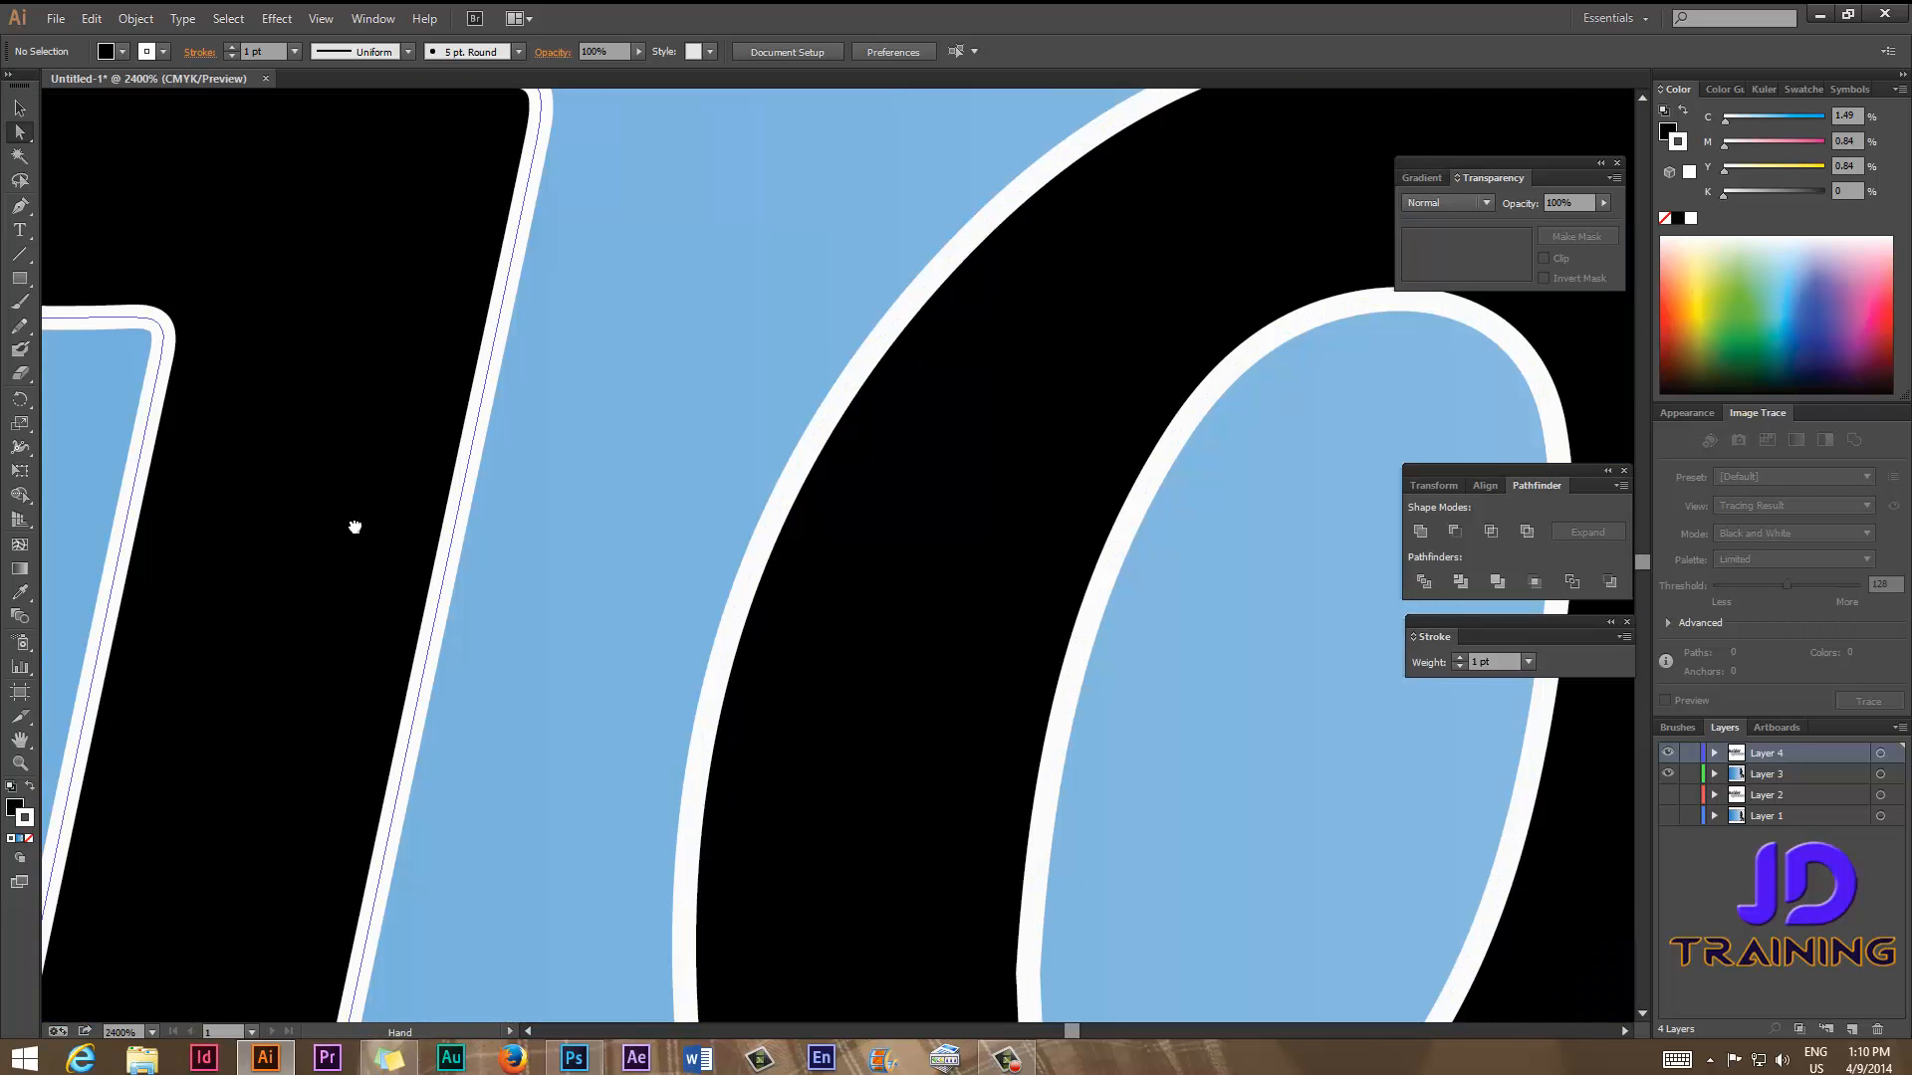
pyautogui.moveTo(354, 529); pyautogui.dragTo(761, 668)
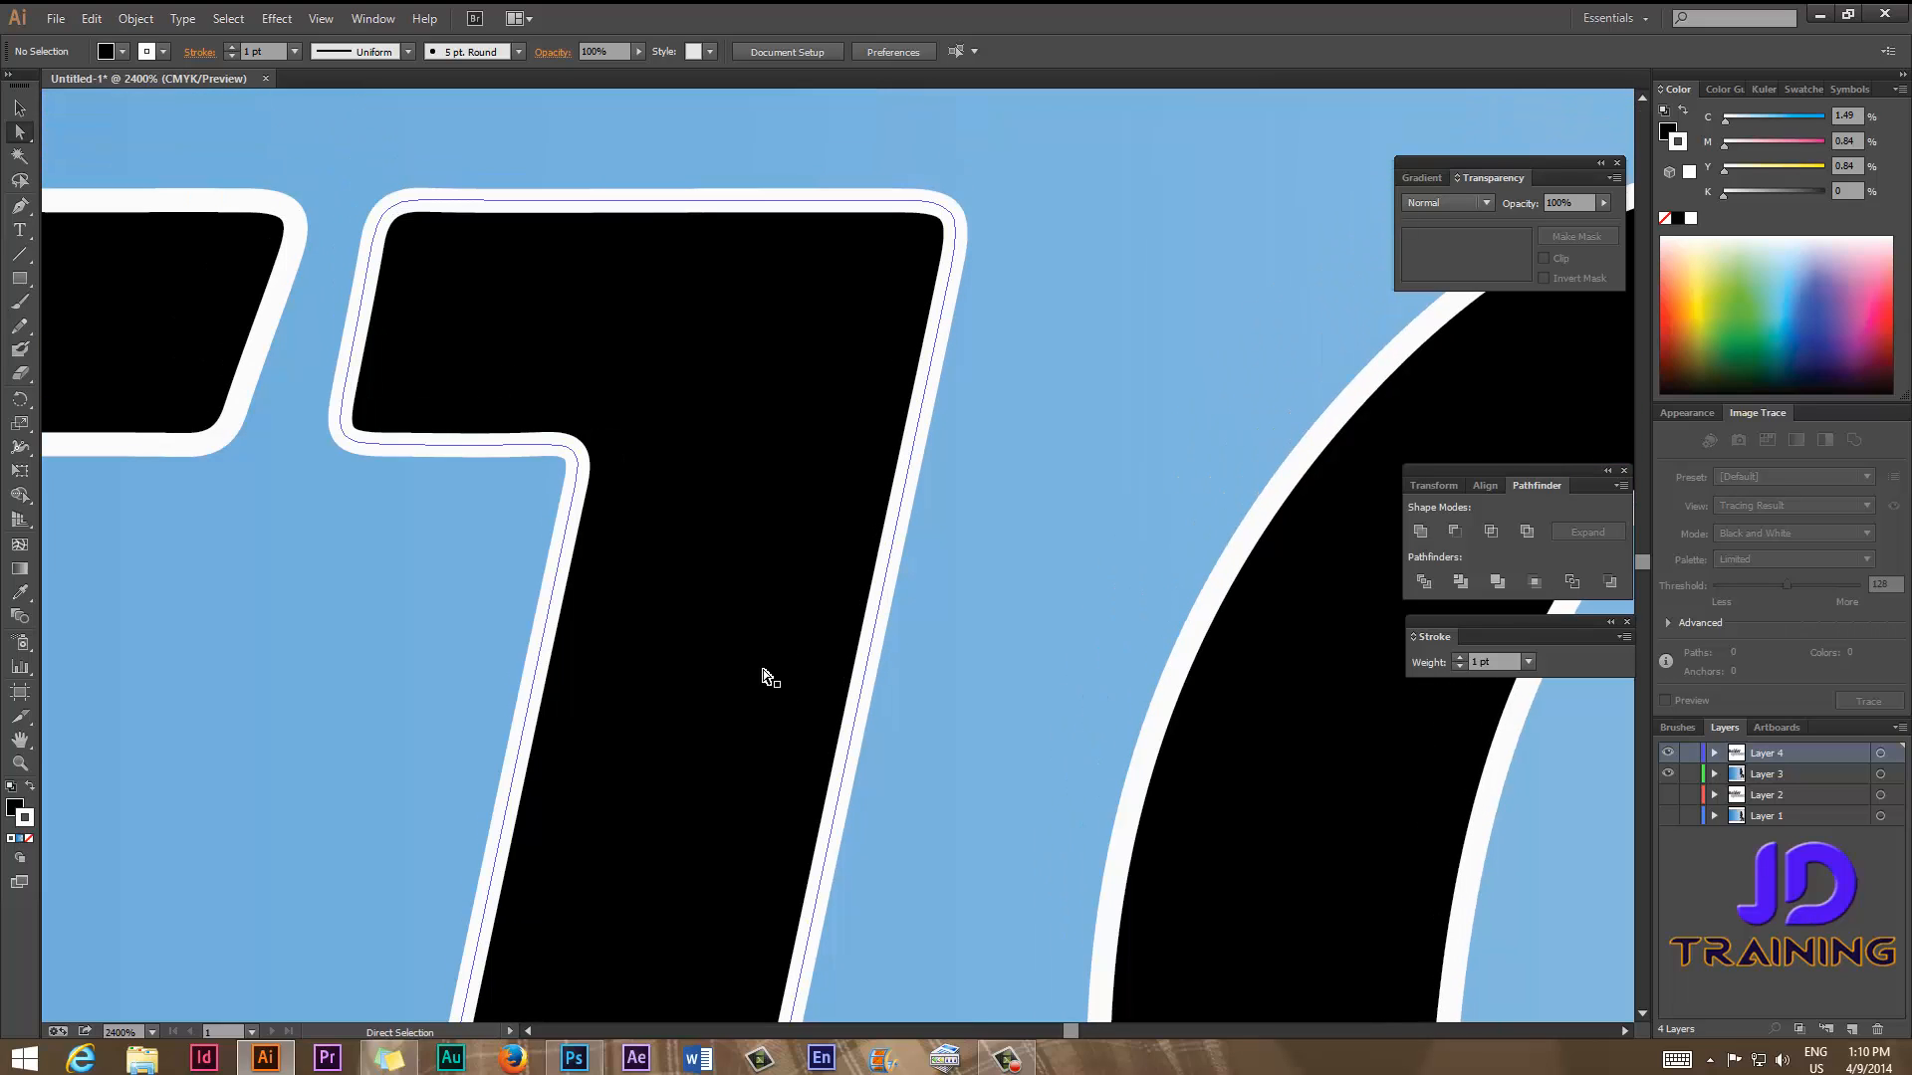
pyautogui.hotkey('ctrl', '+')
pyautogui.hotkey('ctrl', '+')
pyautogui.hotkey('ctrl', '+')
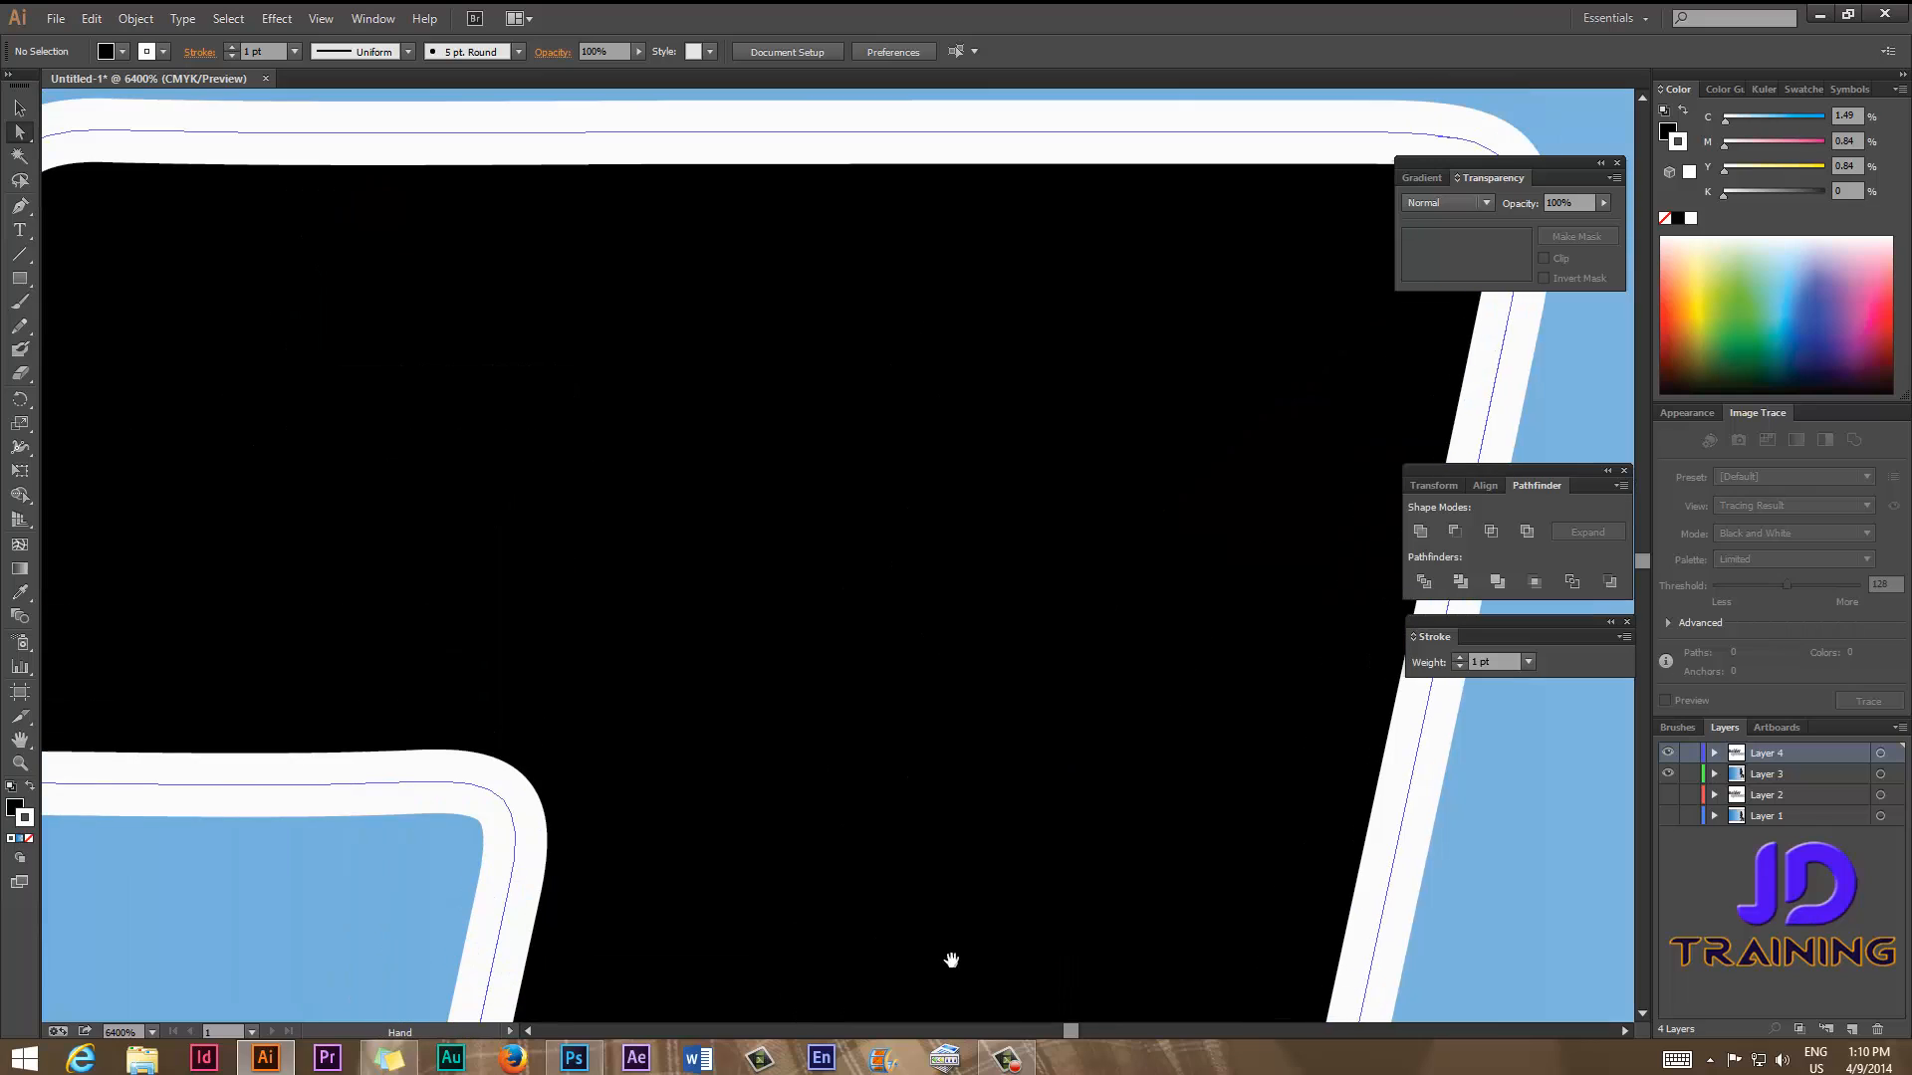
pyautogui.scroll(4, 994, 574)
pyautogui.press('space')
pyautogui.moveTo(1106, 744); pyautogui.dragTo(1215, 734)
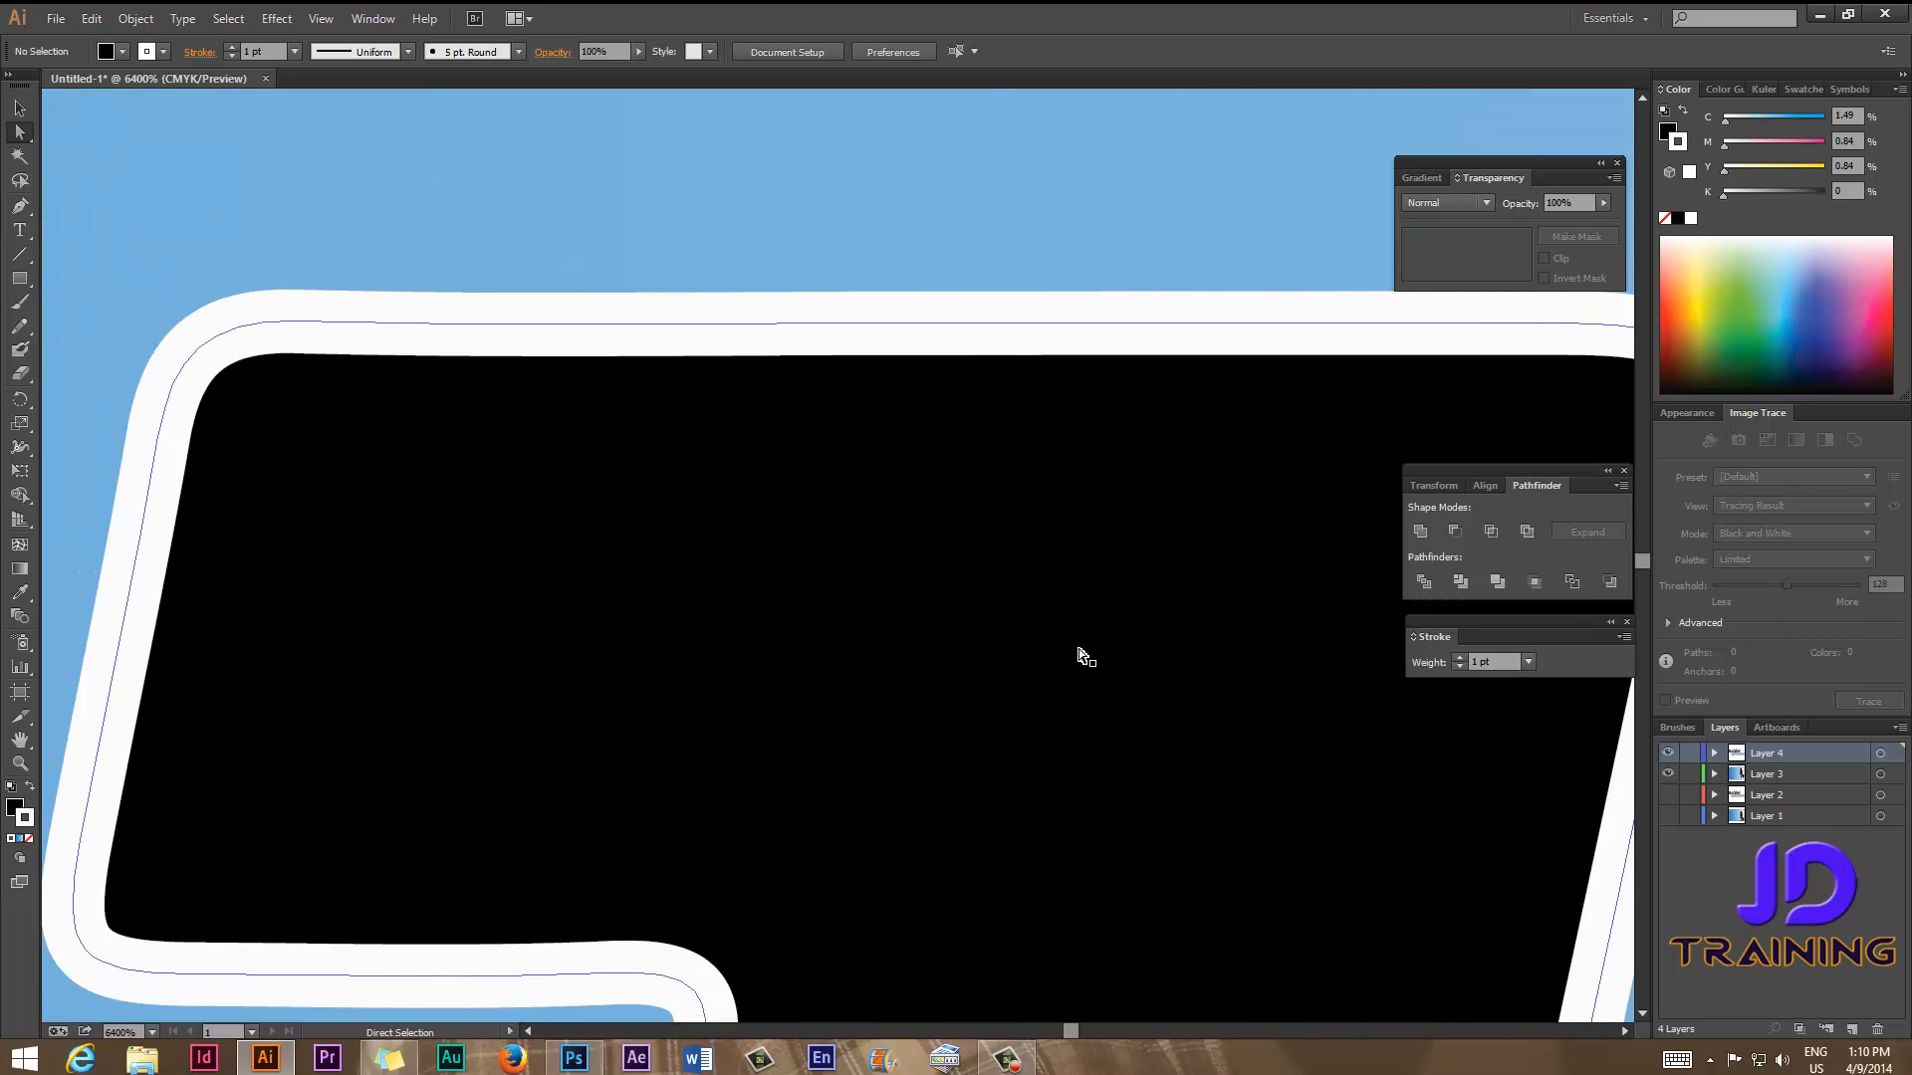
pyautogui.hotkey('ctrl', '-')
pyautogui.hotkey('ctrl', '-')
pyautogui.hotkey('ctrl', '-')
pyautogui.hotkey('ctrl', '-')
pyautogui.hotkey('ctrl', '-')
pyautogui.hotkey('ctrl', '-')
pyautogui.hotkey('ctrl', '-')
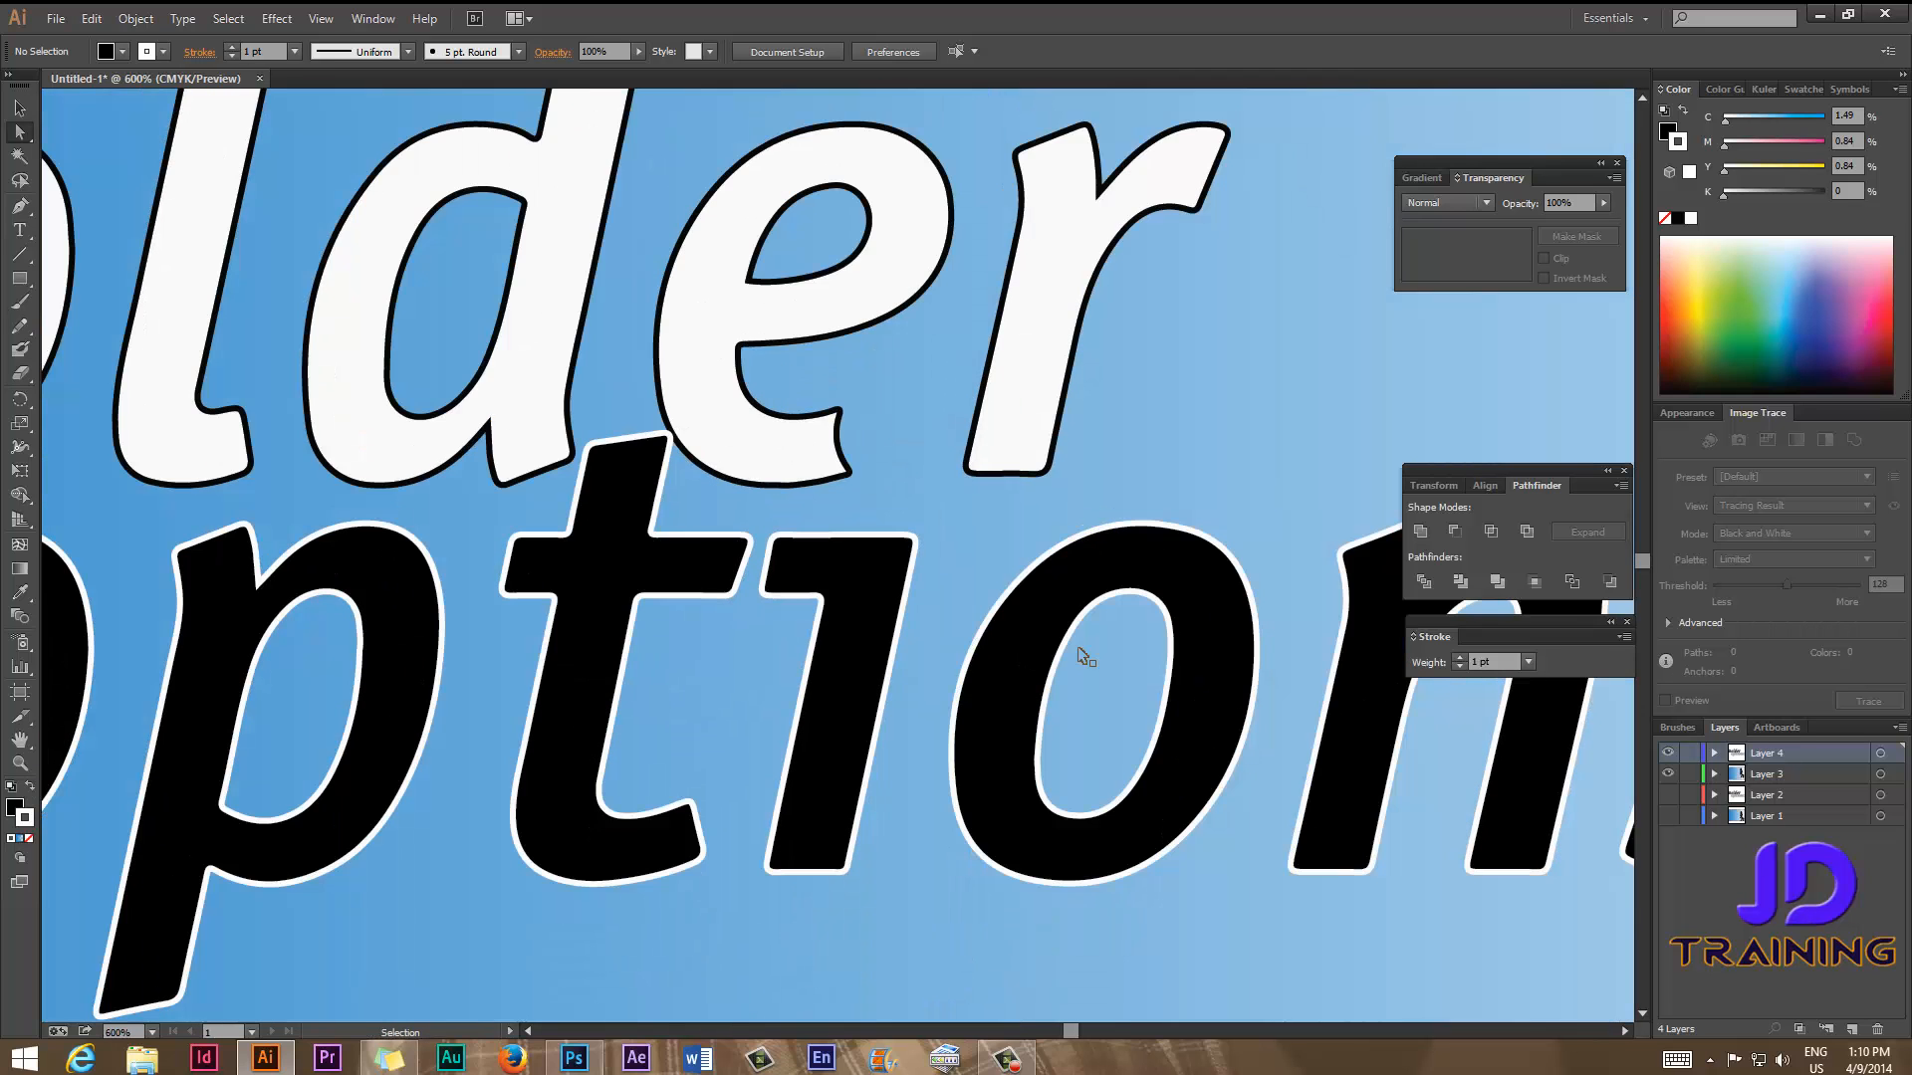
pyautogui.hotkey('ctrl', '-')
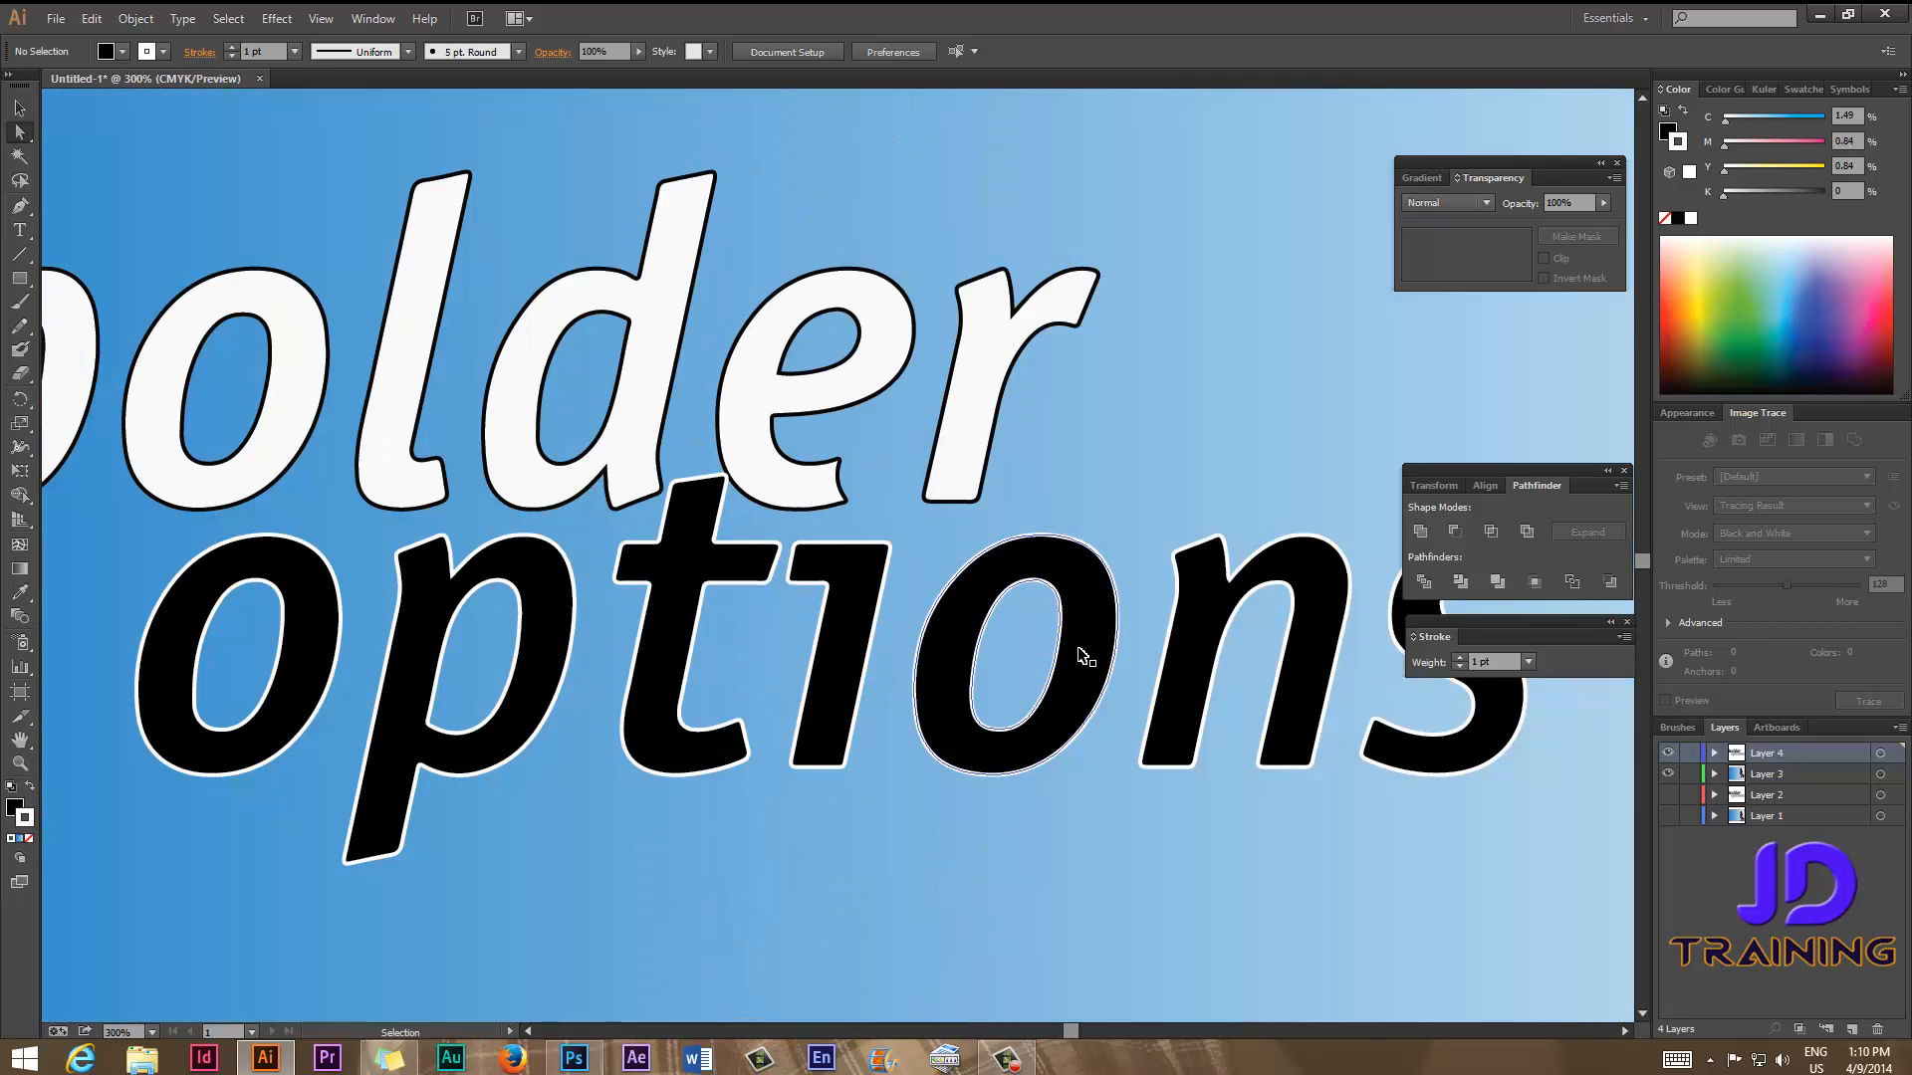
pyautogui.hotkey('ctrl', '-')
pyautogui.hotkey('ctrl', '-')
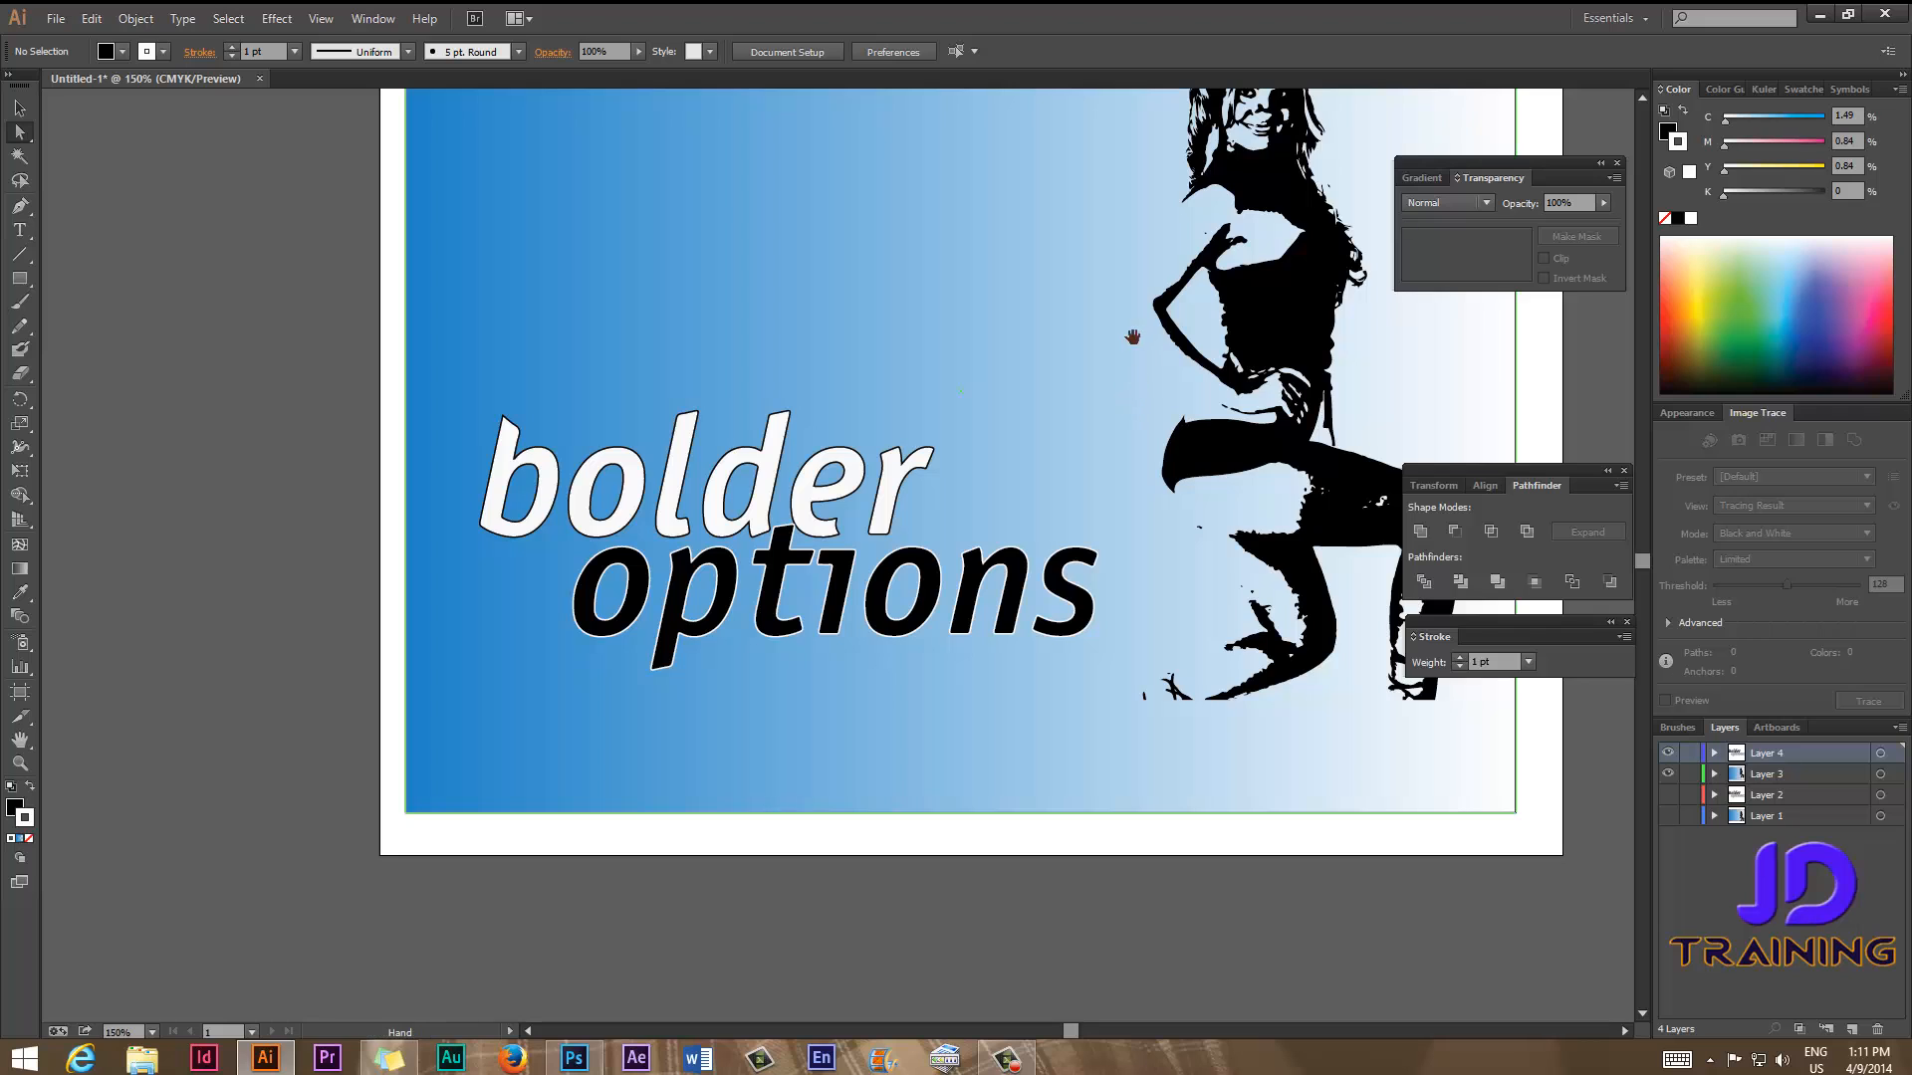
pyautogui.moveTo(1092, 367); pyautogui.dragTo(947, 477)
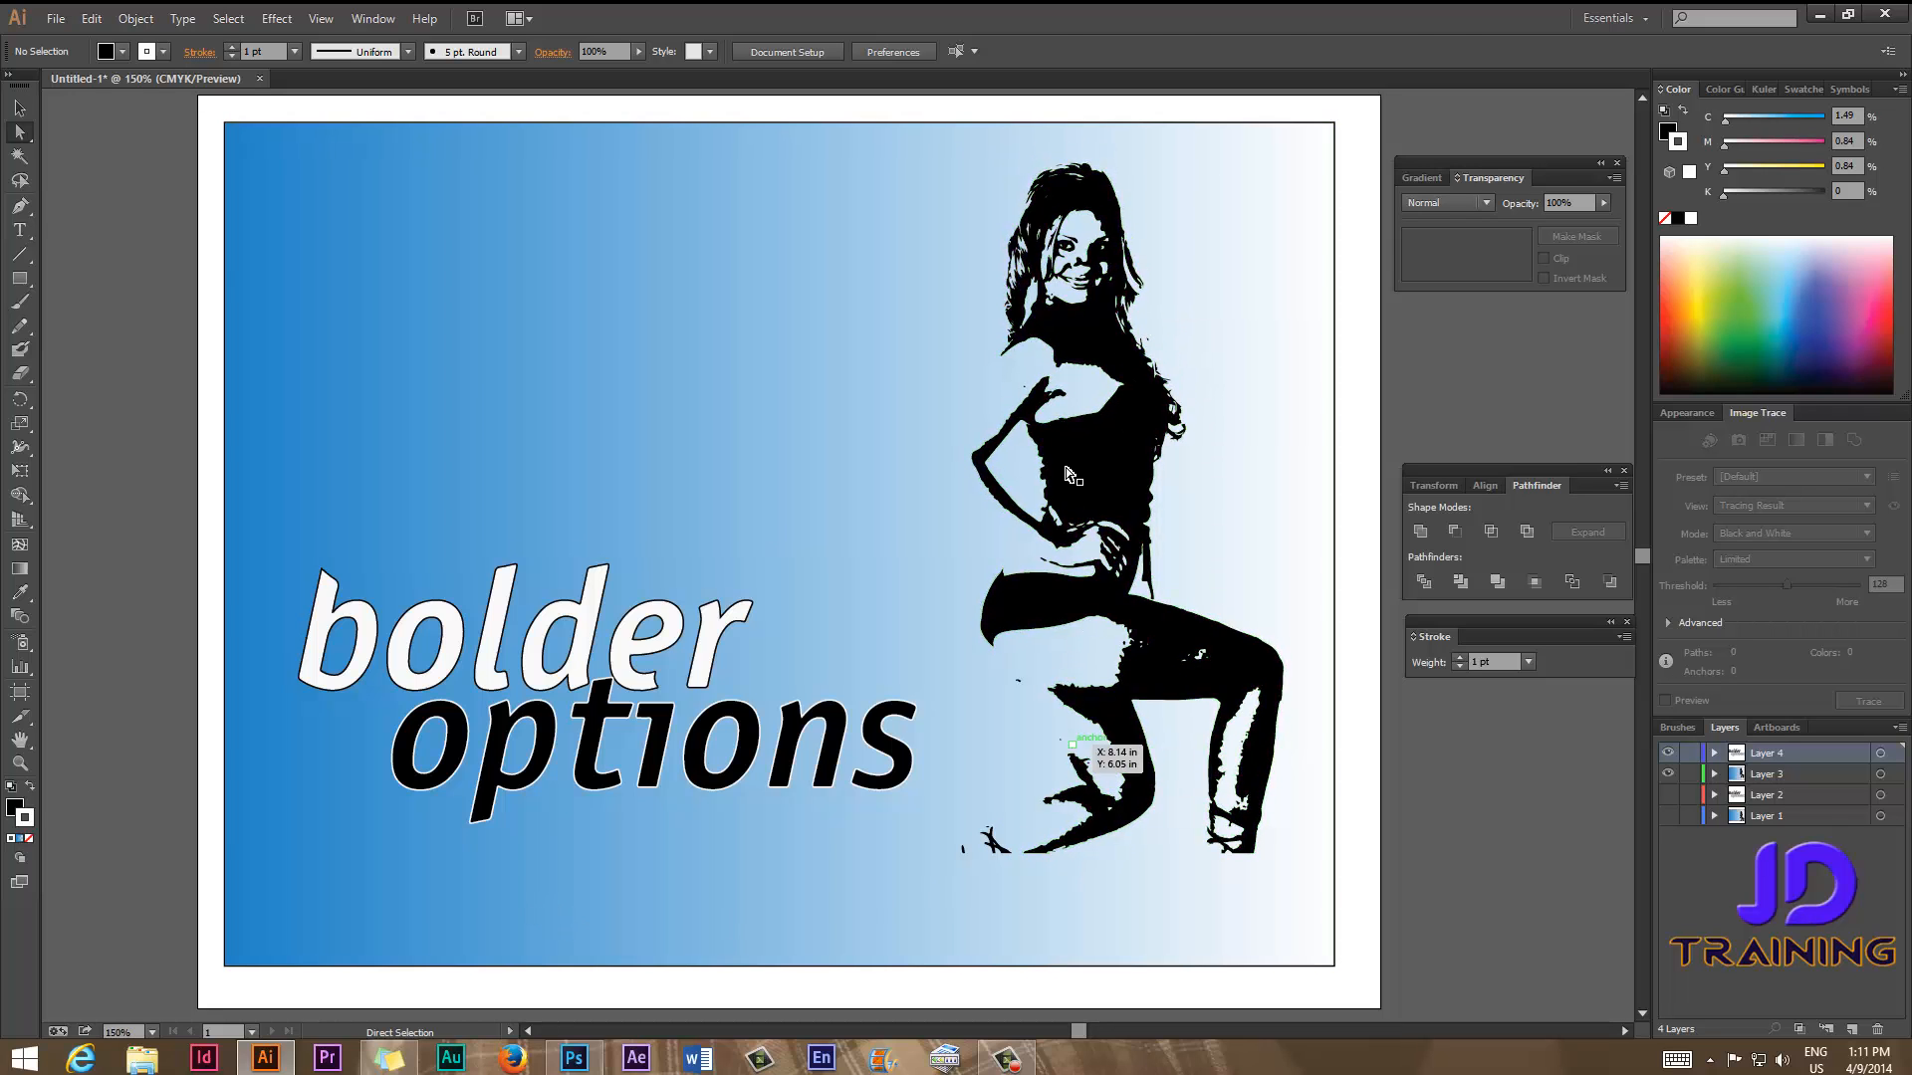
# Give the main shape of the traced figure a pinkish-red swatch fill and deselect it.
pyautogui.click(1095, 772)
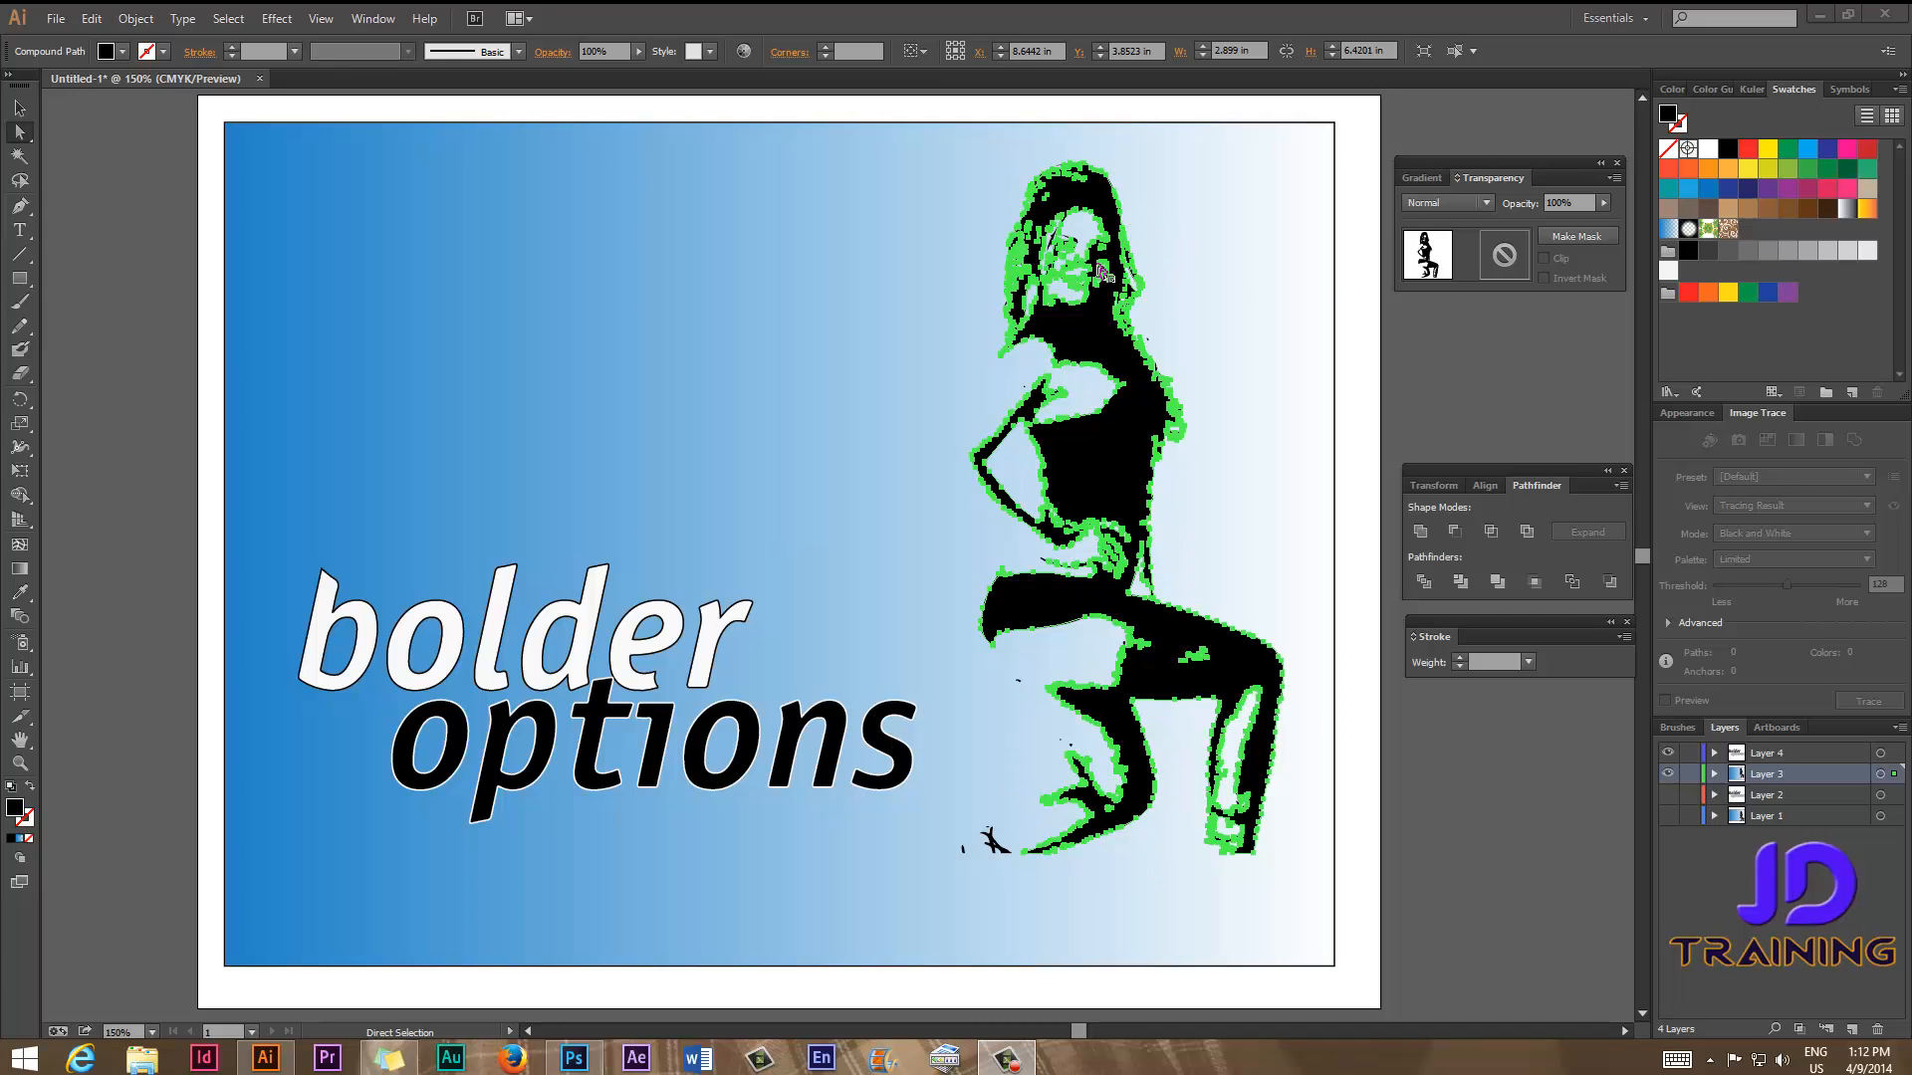
pyautogui.click(1828, 189)
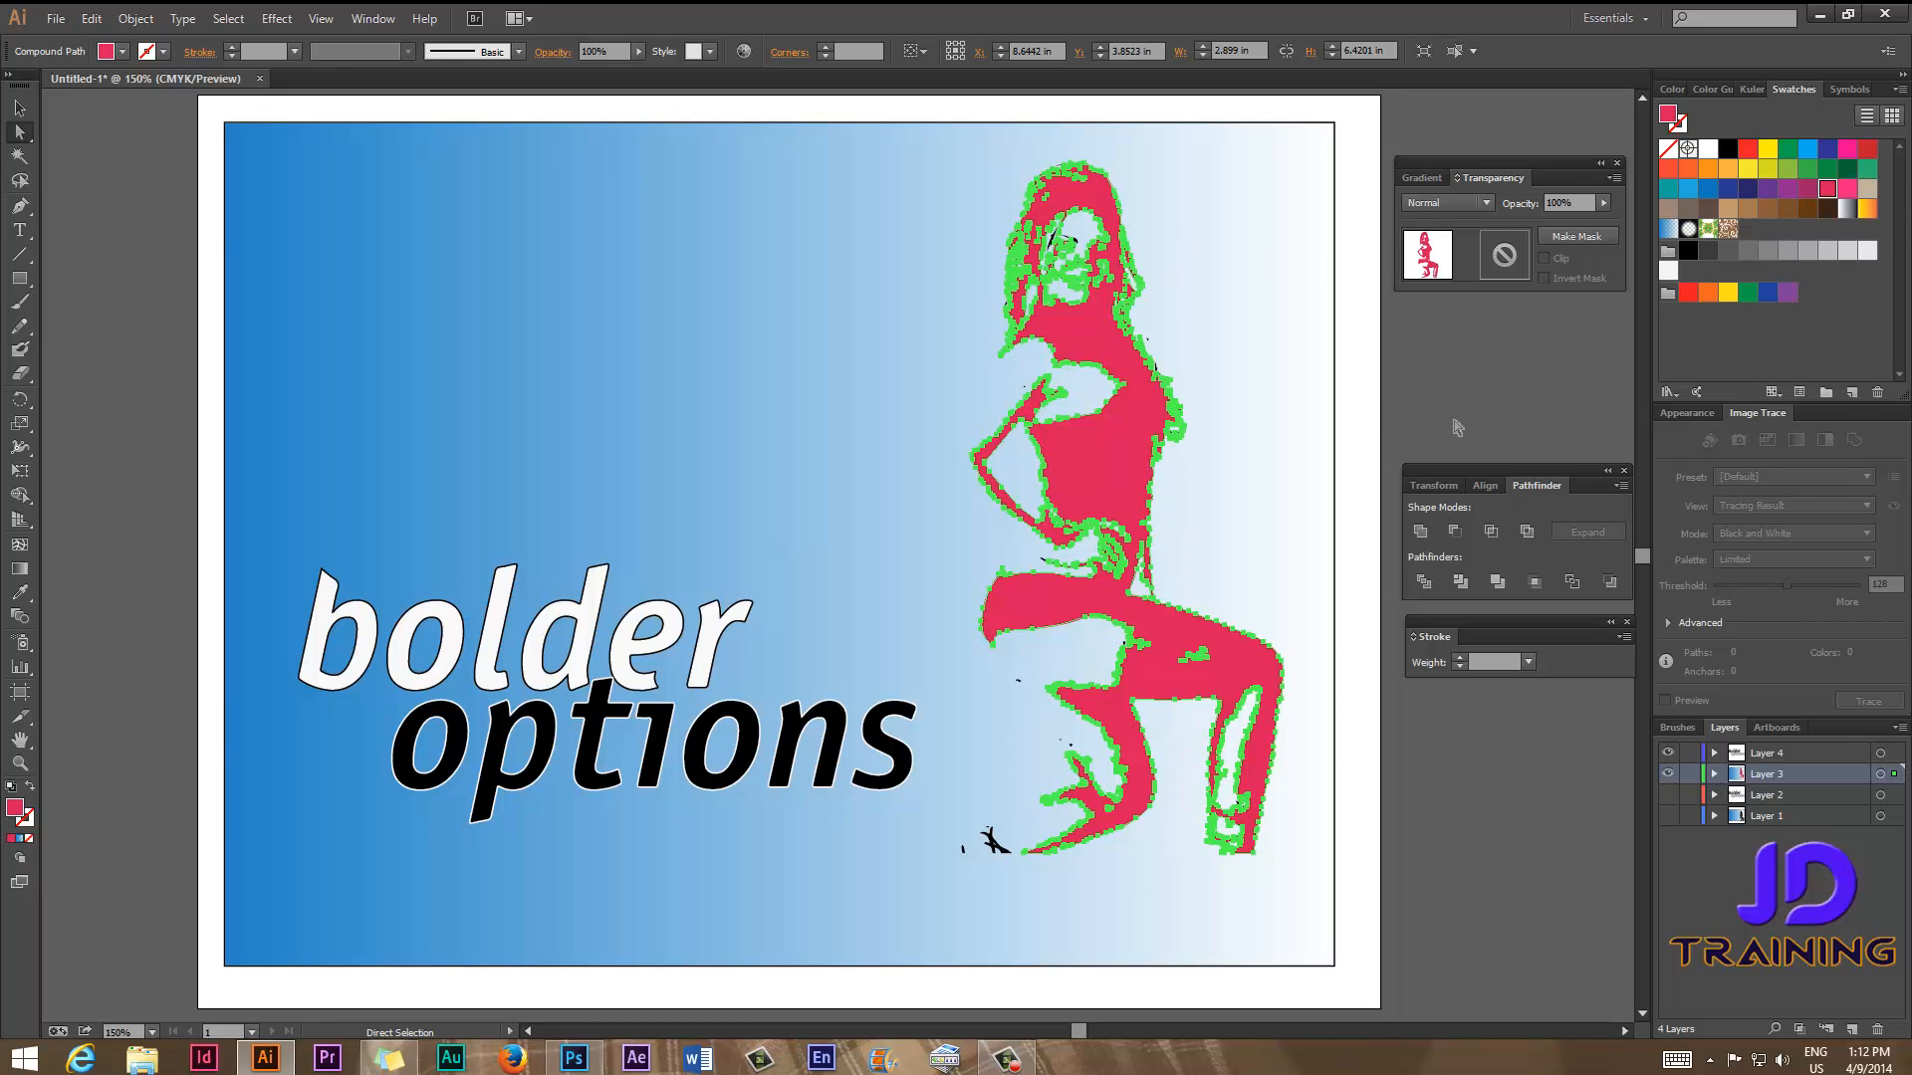
pyautogui.click(1357, 416)
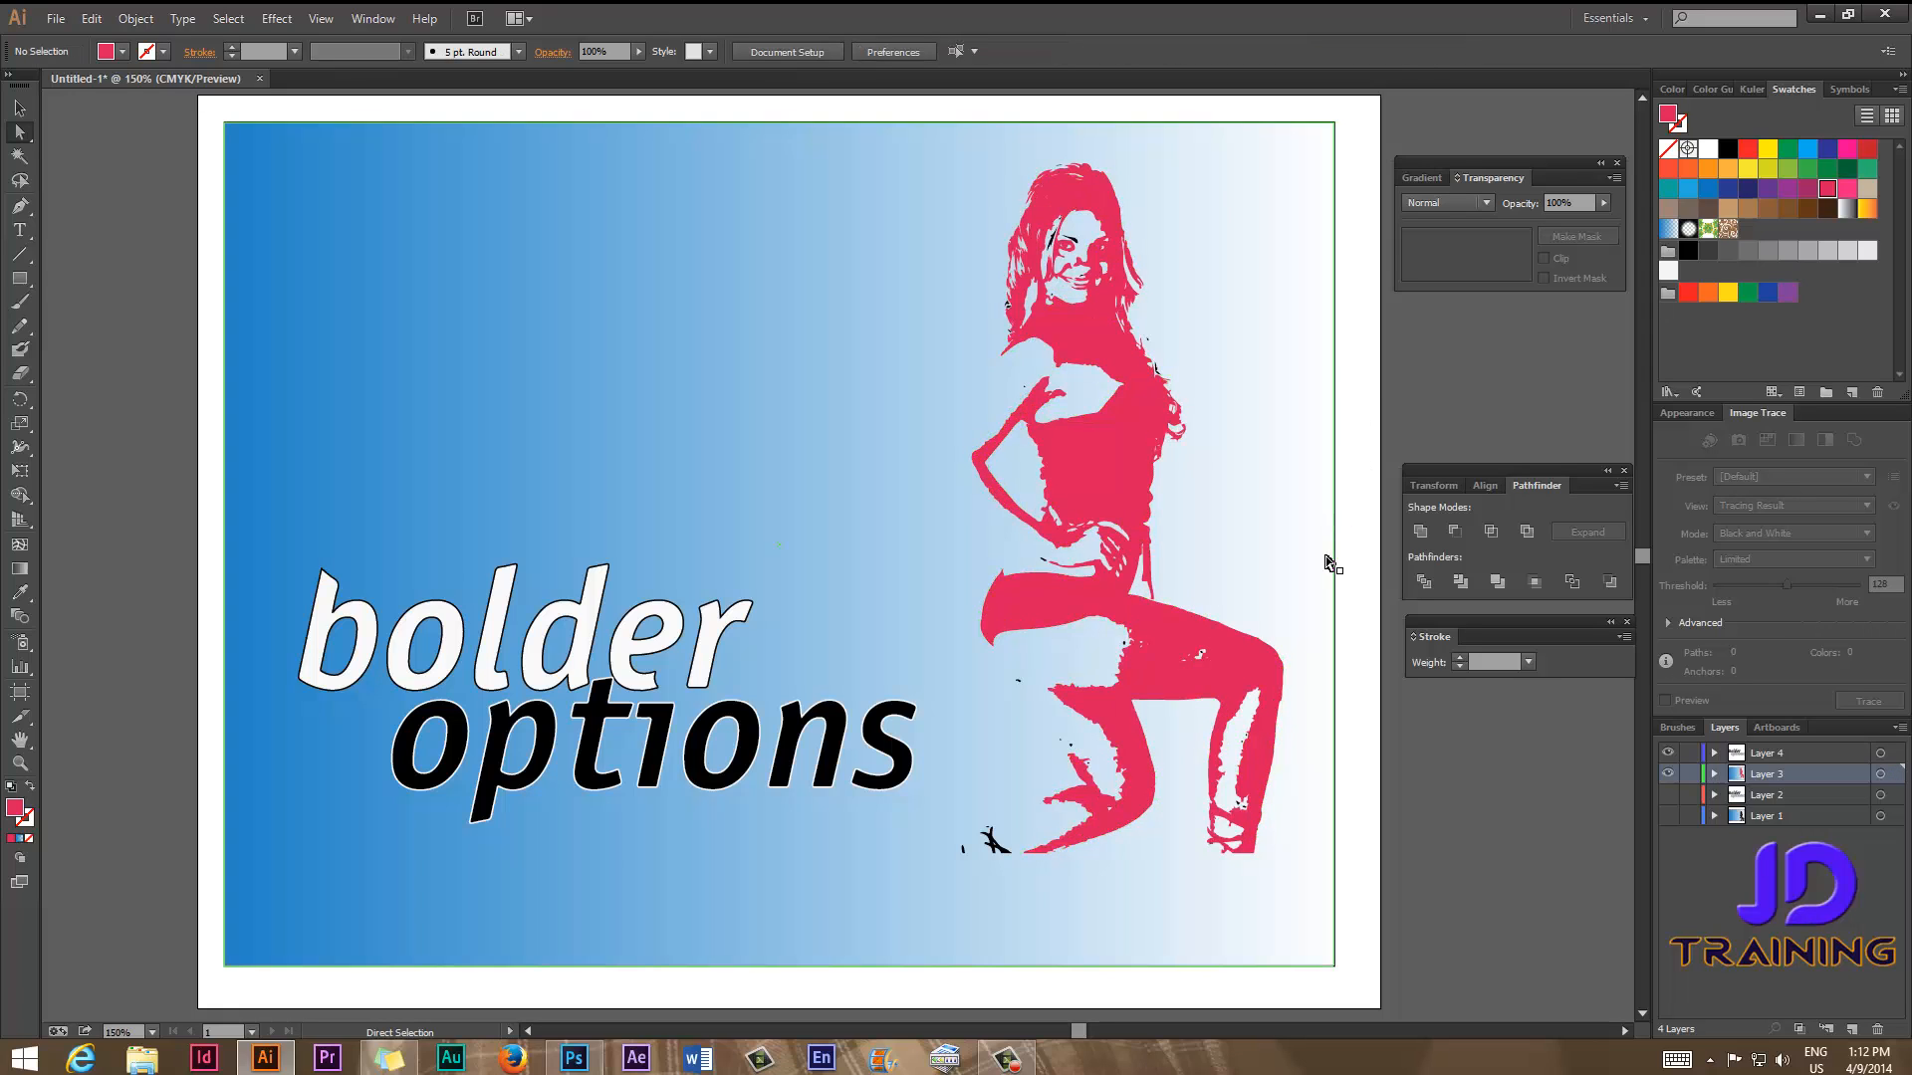
# Select the blue-to-white gradient background rectangle.
pyautogui.press('v')
pyautogui.click(1339, 504)
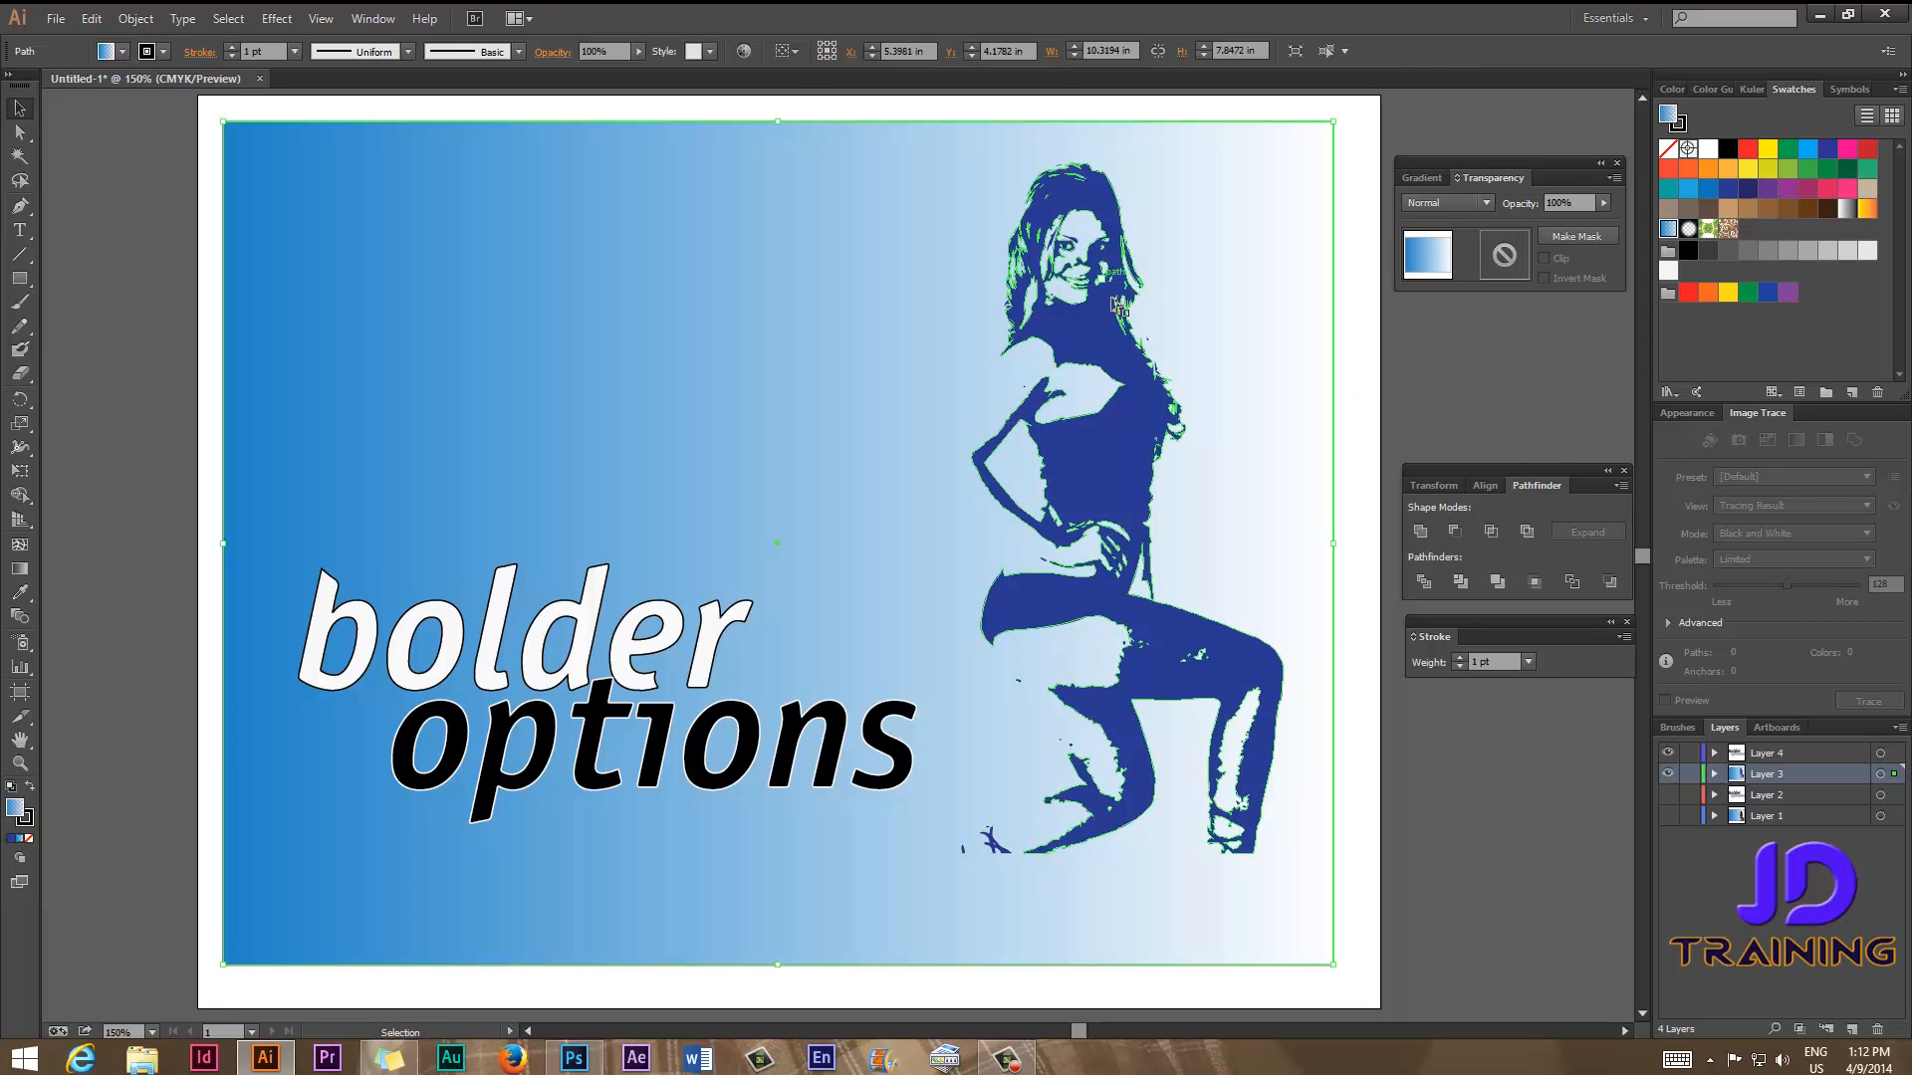